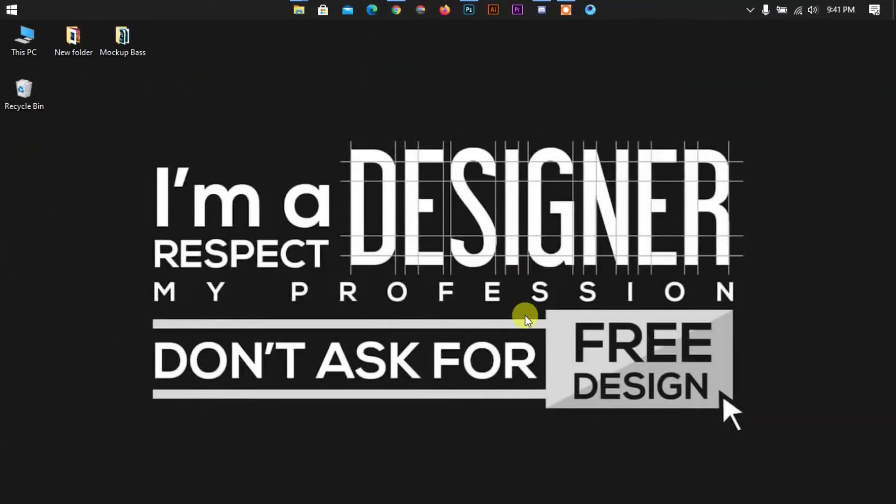
Create a new 1000 × 1000 px document at 300 ppi with a white background
{"action": "left_click", "coordinate": [464, 12]}
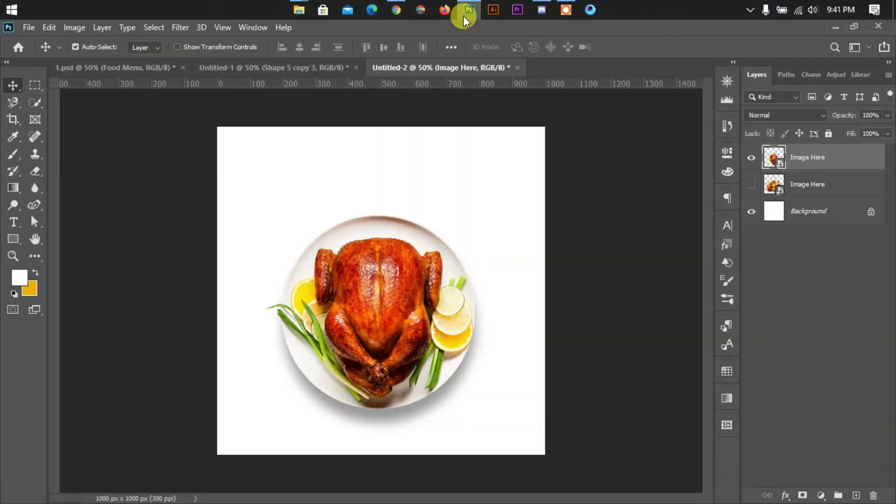
{"action": "left_click", "coordinate": [26, 27]}
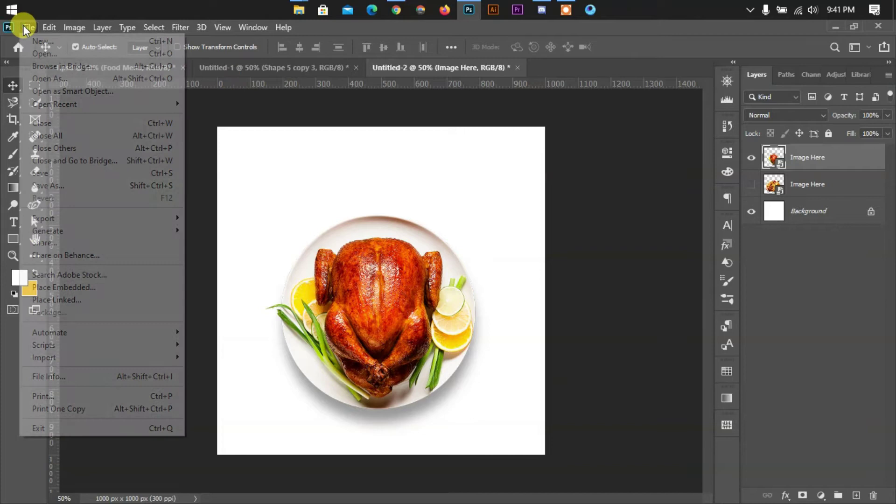
{"action": "left_click", "coordinate": [31, 41]}
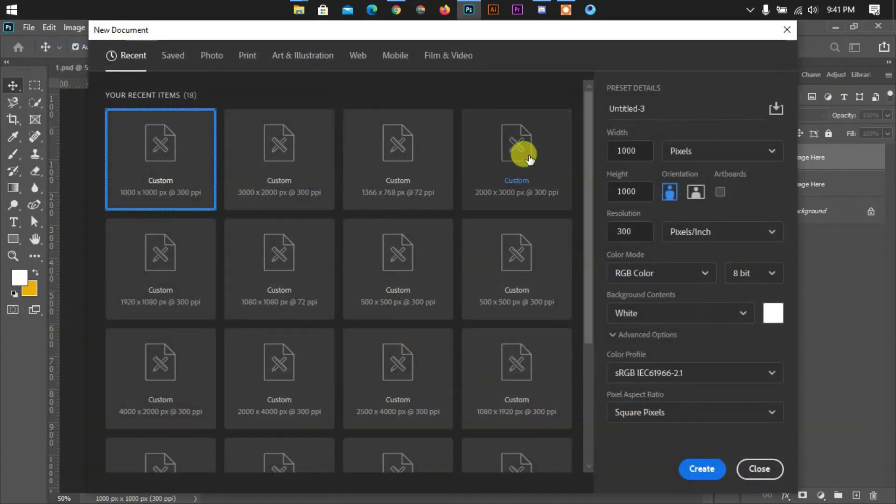
{"action": "left_click", "coordinate": [628, 148]}
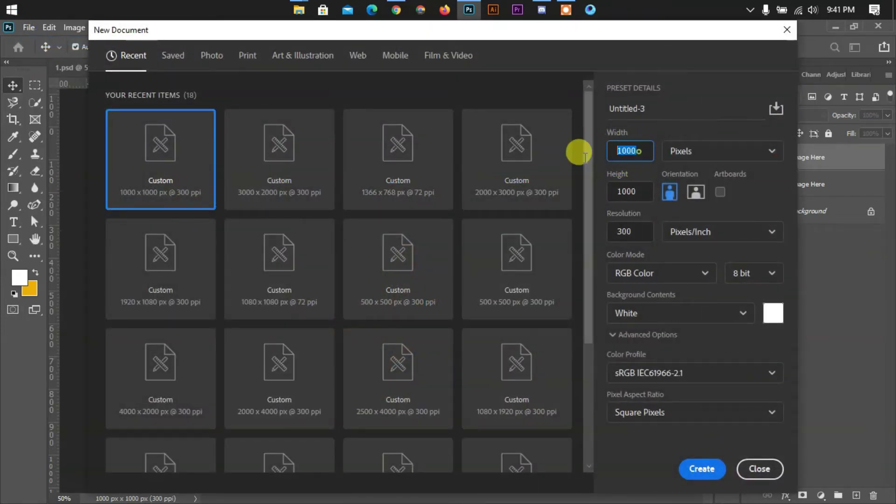
{"action": "left_click", "coordinate": [648, 238]}
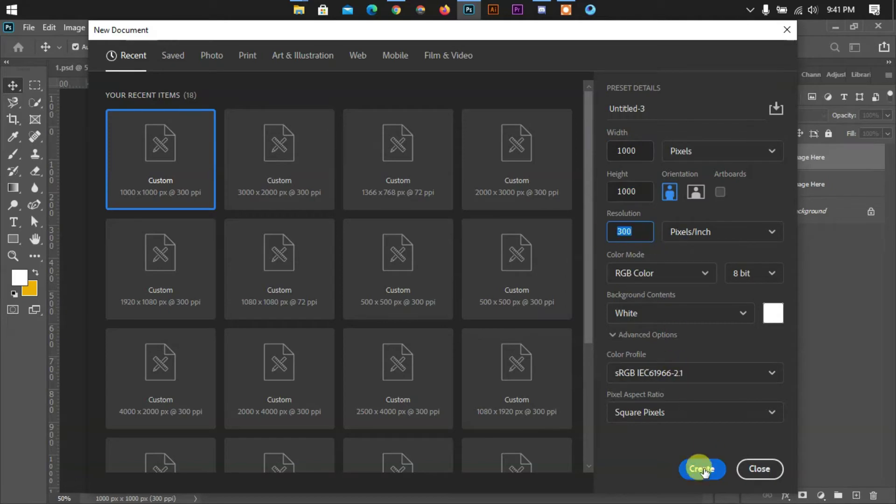
{"action": "left_click", "coordinate": [701, 468]}
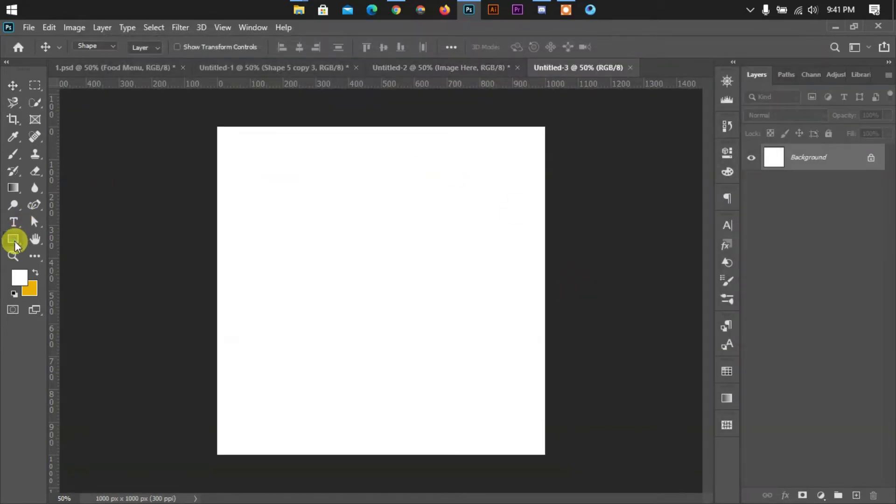
Make a red 50 × 50 px measuring square and snap it into the top-left corner
{"action": "left_click", "coordinate": [14, 240]}
{"action": "left_click", "coordinate": [299, 295]}
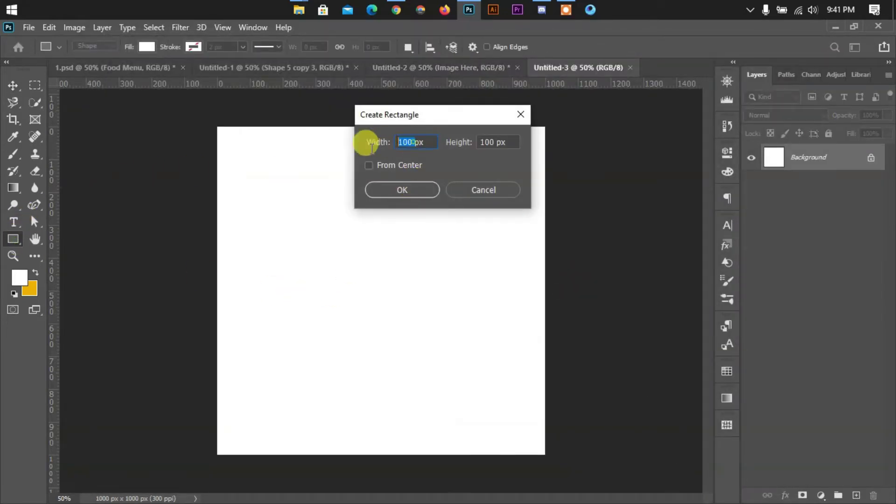
{"action": "type", "text": "50"}
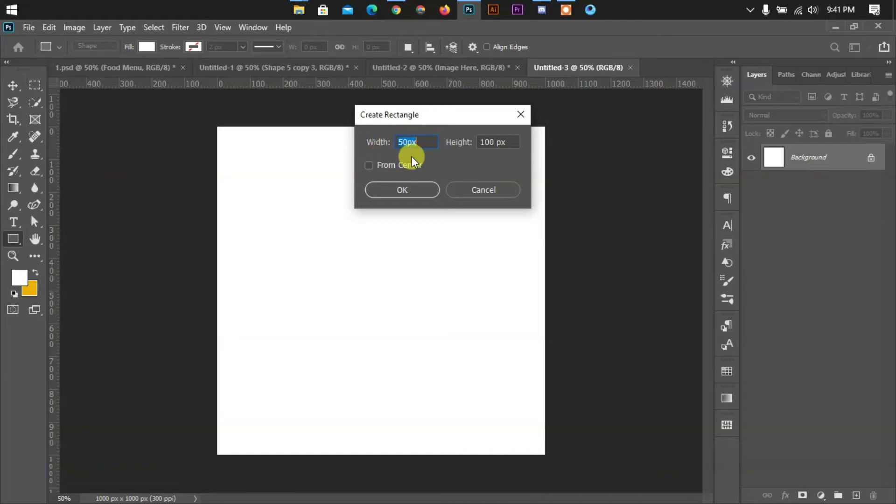
{"action": "left_click", "coordinate": [489, 145]}
{"action": "key", "text": "Return"}
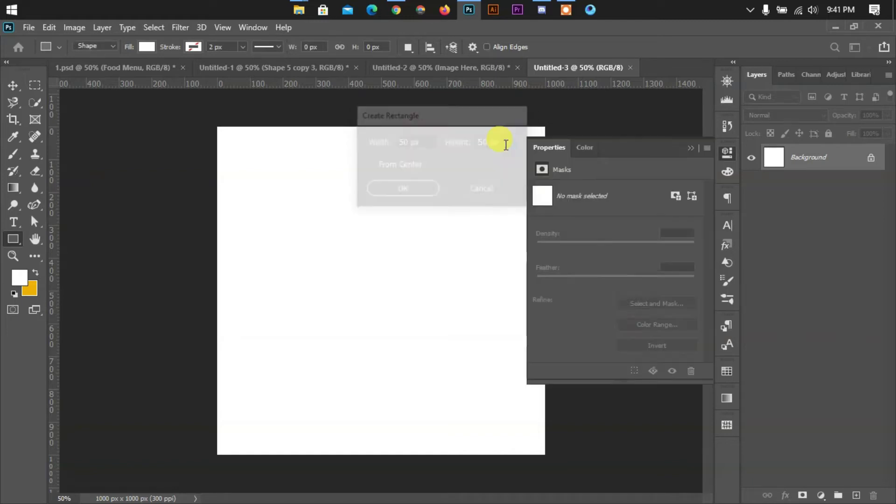
{"action": "left_click", "coordinate": [697, 149]}
{"action": "left_click", "coordinate": [752, 158]}
{"action": "double_click", "coordinate": [770, 158]}
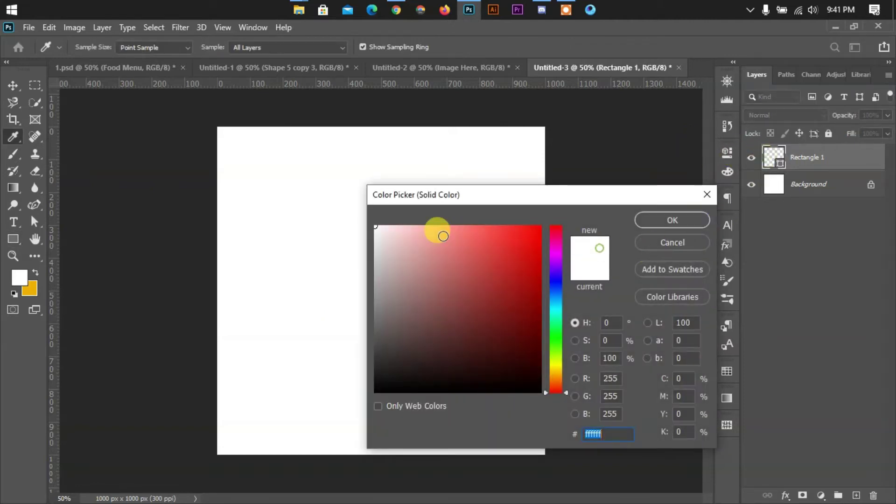
{"action": "left_click", "coordinate": [524, 226]}
{"action": "left_click", "coordinate": [671, 221]}
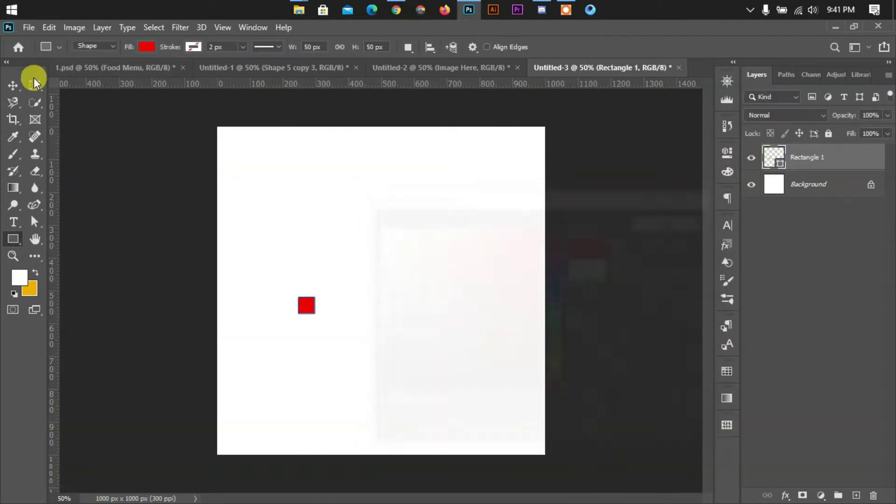
{"action": "key", "text": "v"}
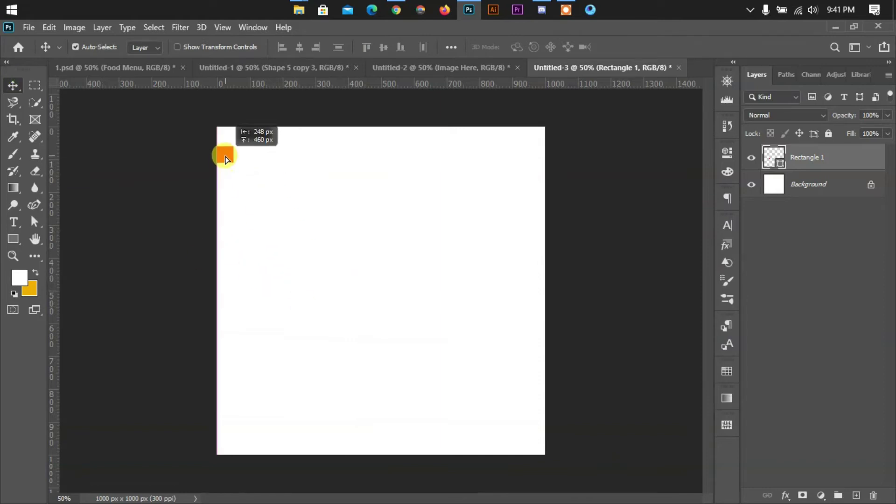
{"action": "left_click_drag", "start_coordinate": [303, 307], "coordinate": [222, 138]}
Drag guides to 50 px and 950 px on both axes, then delete the square
{"action": "left_click_drag", "start_coordinate": [258, 85], "coordinate": [252, 142]}
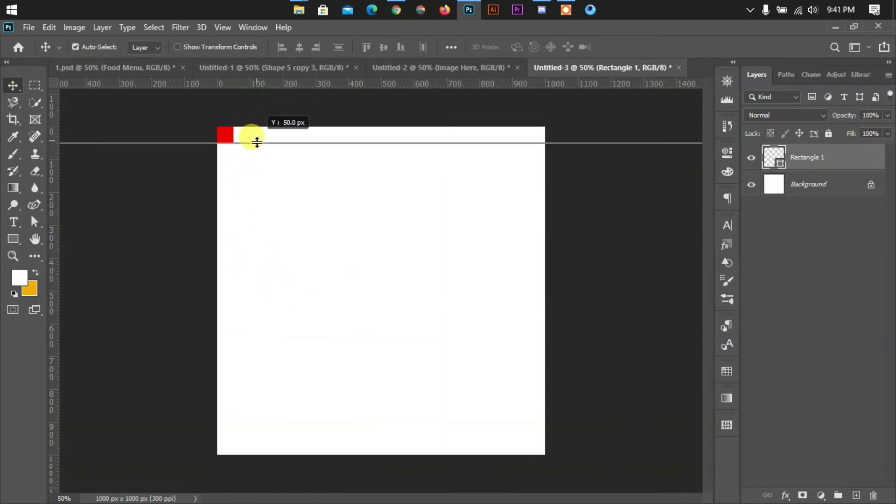
{"action": "mouse_move", "coordinate": [54, 160]}
{"action": "left_mouse_down"}
{"action": "mouse_move", "coordinate": [193, 164]}
{"action": "mouse_move", "coordinate": [234, 154]}
{"action": "mouse_move", "coordinate": [500, 427]}
{"action": "mouse_move", "coordinate": [537, 450]}
{"action": "left_mouse_up"}
{"action": "left_click_drag", "start_coordinate": [54, 377], "coordinate": [527, 394]}
{"action": "left_click_drag", "start_coordinate": [523, 84], "coordinate": [505, 438]}
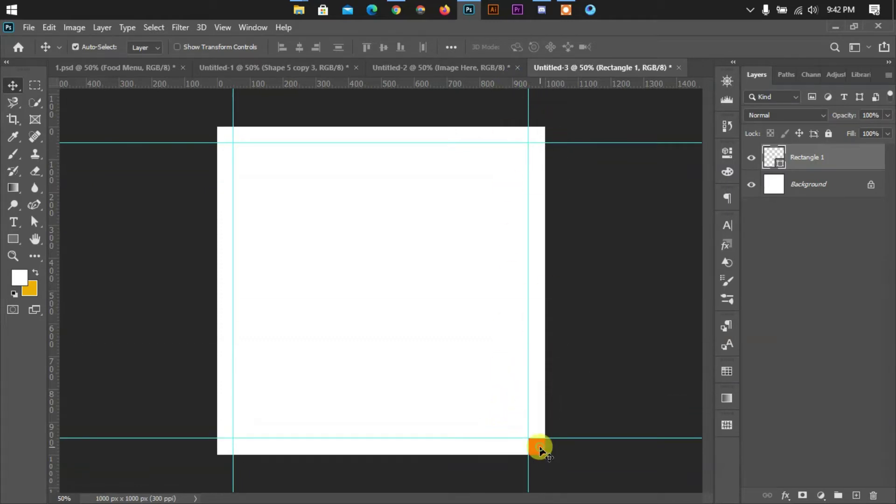
{"action": "key", "text": "Delete"}
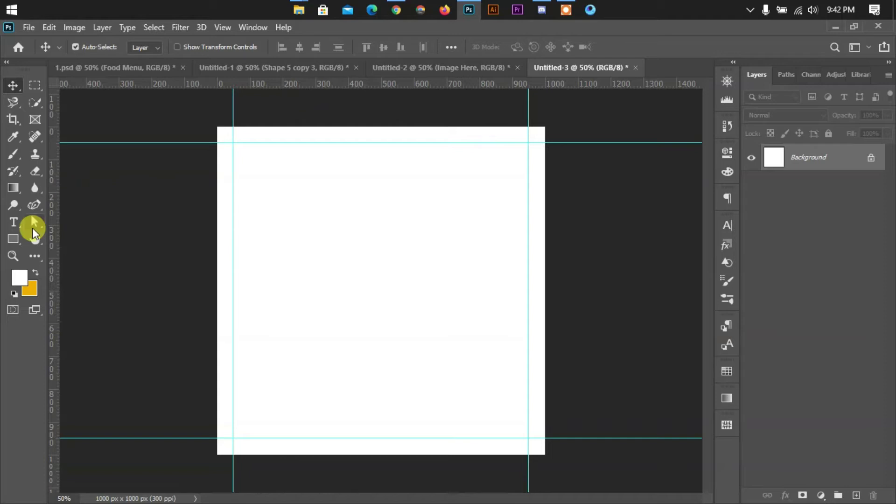
Draw a red-filled rectangle covering the whole canvas
{"action": "left_click", "coordinate": [13, 239]}
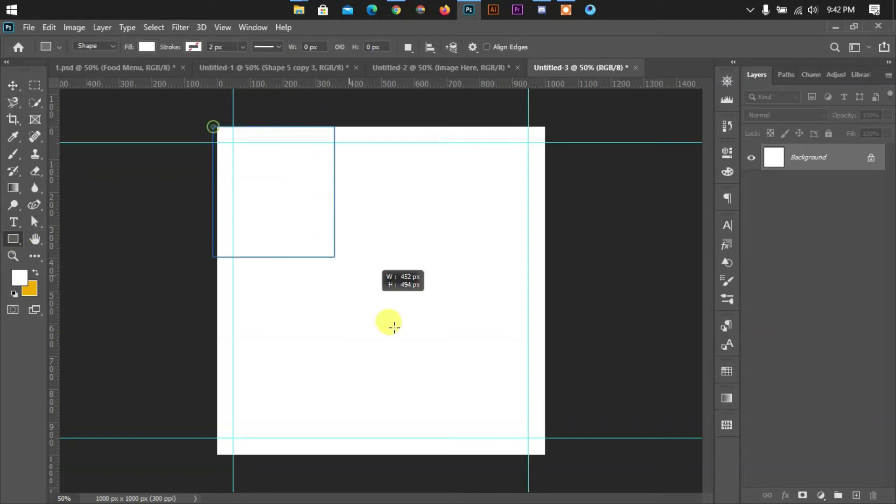
{"action": "left_click_drag", "start_coordinate": [213, 127], "coordinate": [552, 459]}
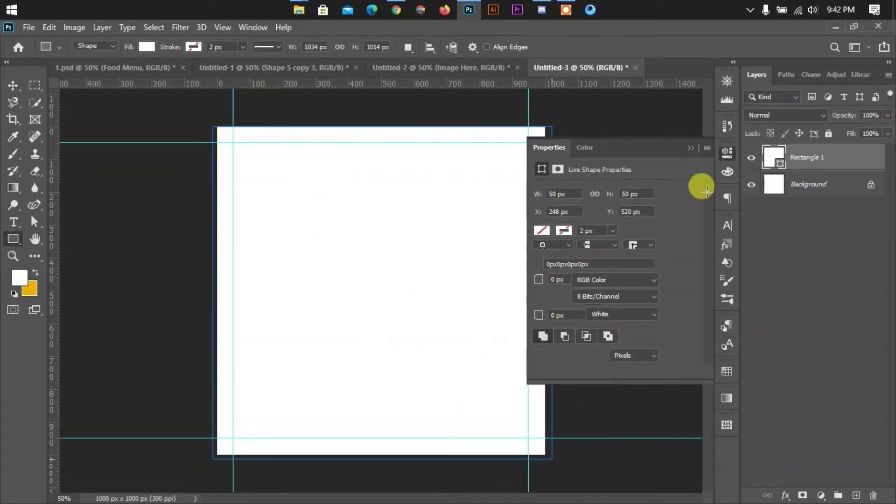
{"action": "left_click", "coordinate": [690, 147]}
{"action": "double_click", "coordinate": [774, 153]}
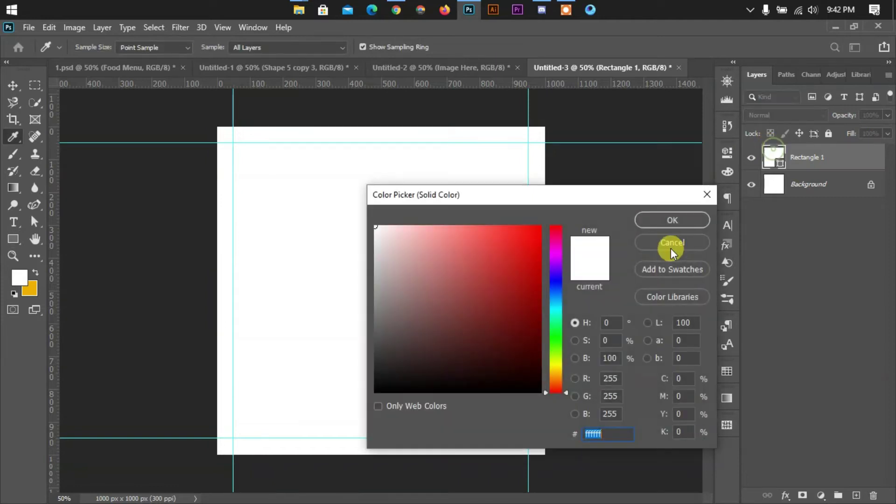
{"action": "left_click", "coordinate": [526, 253]}
{"action": "left_click", "coordinate": [676, 220]}
Trim the rectangle's edges to exactly 1000 px and delete the Background layer
{"action": "left_click", "coordinate": [13, 85]}
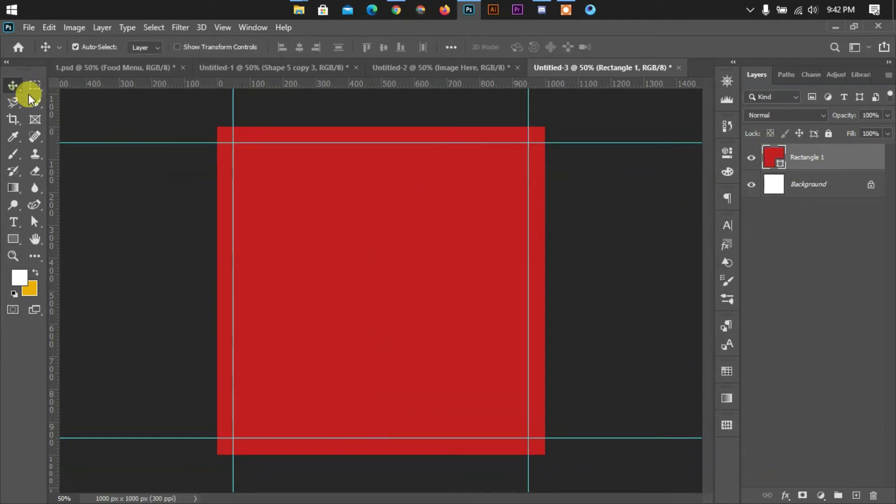
{"action": "key", "text": "ctrl+t"}
{"action": "left_click_drag", "start_coordinate": [552, 294], "coordinate": [545, 294]}
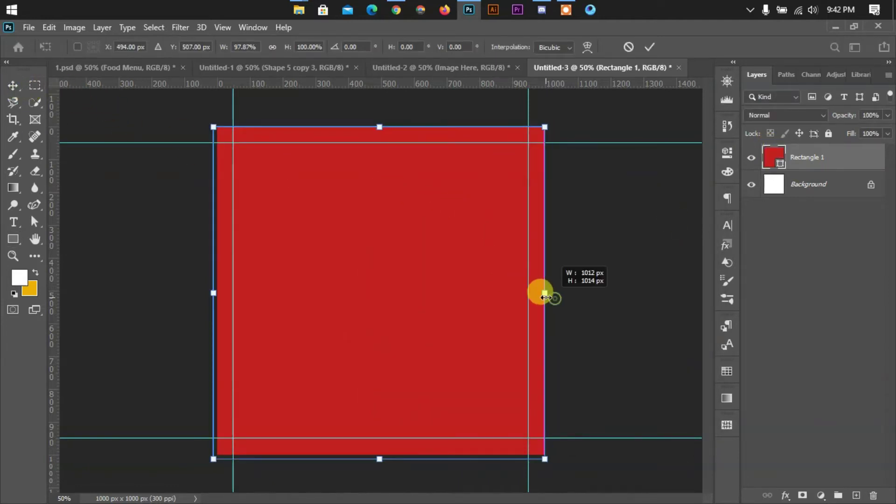
{"action": "left_click_drag", "start_coordinate": [213, 293], "coordinate": [216, 293]}
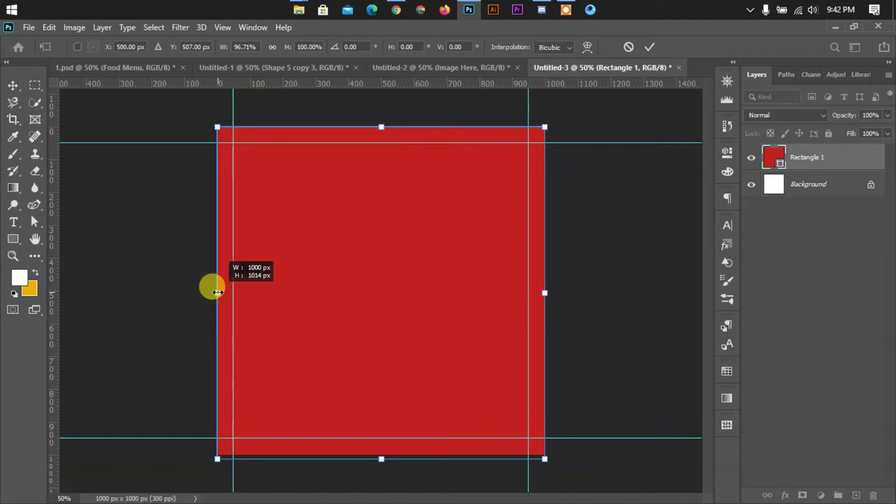
{"action": "left_click_drag", "start_coordinate": [381, 458], "coordinate": [380, 454]}
{"action": "key", "text": "Return"}
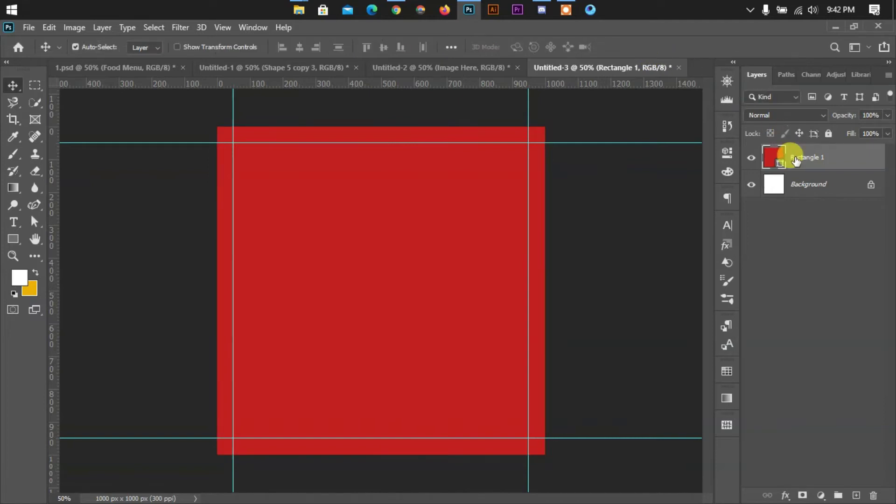
{"action": "left_click", "coordinate": [796, 186]}
{"action": "key", "text": "Delete"}
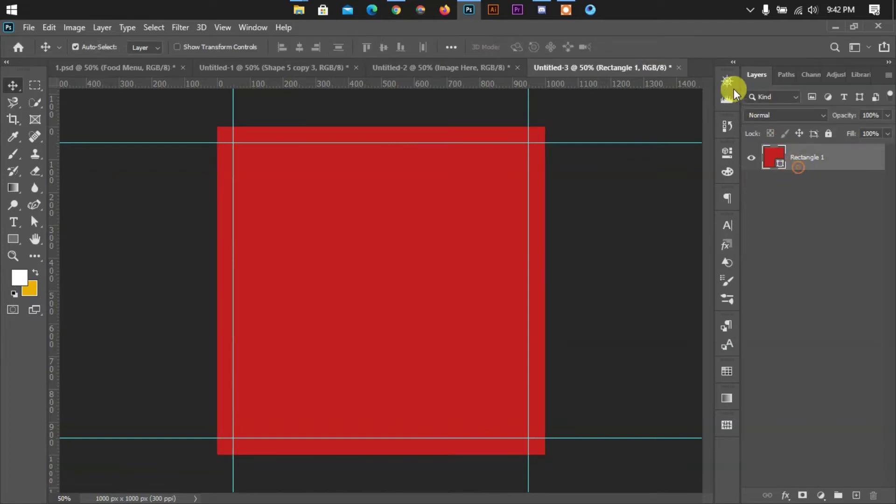
Add a Gradient Overlay to the rectangle using a green gradient preset
{"action": "right_click", "coordinate": [803, 159]}
{"action": "left_click", "coordinate": [656, 34]}
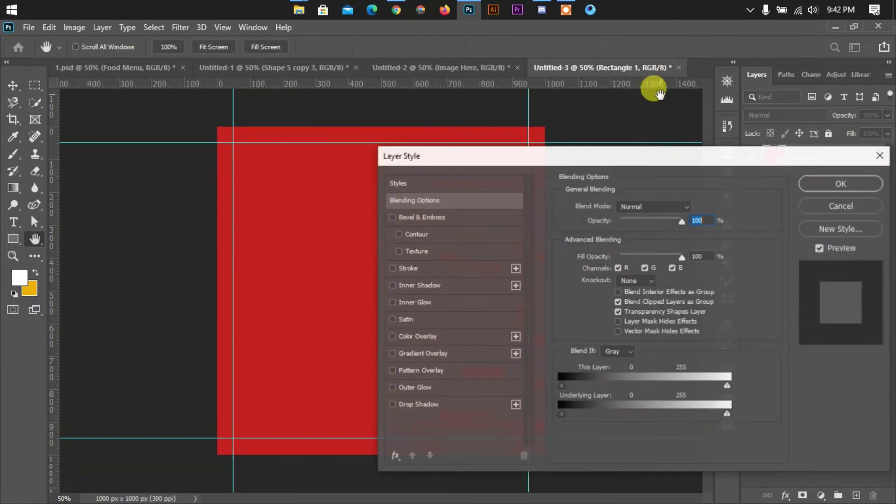
{"action": "left_click", "coordinate": [410, 354]}
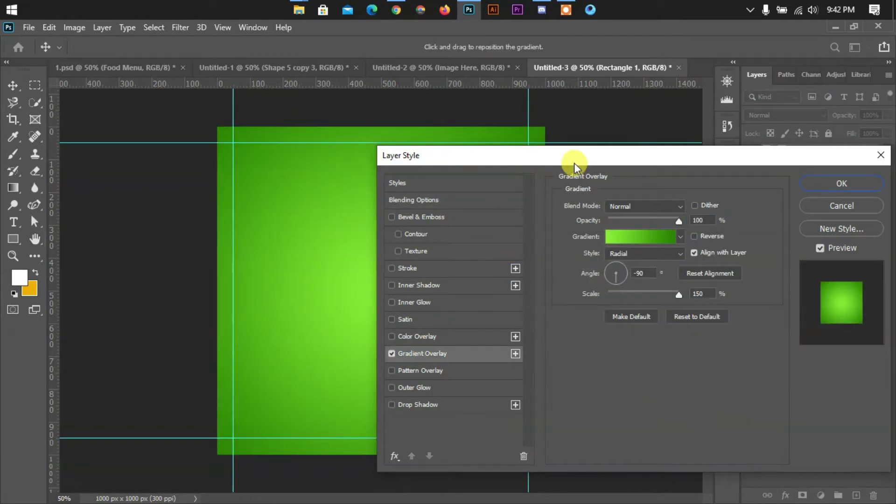
{"action": "left_click_drag", "start_coordinate": [573, 161], "coordinate": [820, 132]}
{"action": "left_click", "coordinate": [861, 210]}
{"action": "scroll", "coordinate": [807, 176], "scroll_direction": "down", "scroll_amount": 2}
{"action": "scroll", "coordinate": [807, 186], "scroll_direction": "down", "scroll_amount": 3}
{"action": "scroll", "coordinate": [806, 186], "scroll_direction": "down", "scroll_amount": 1}
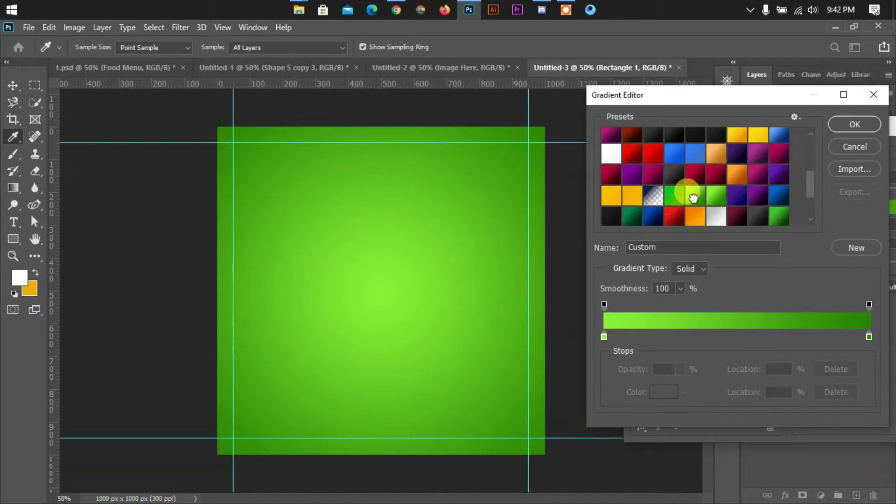
{"action": "left_click", "coordinate": [694, 199]}
{"action": "left_click", "coordinate": [723, 195]}
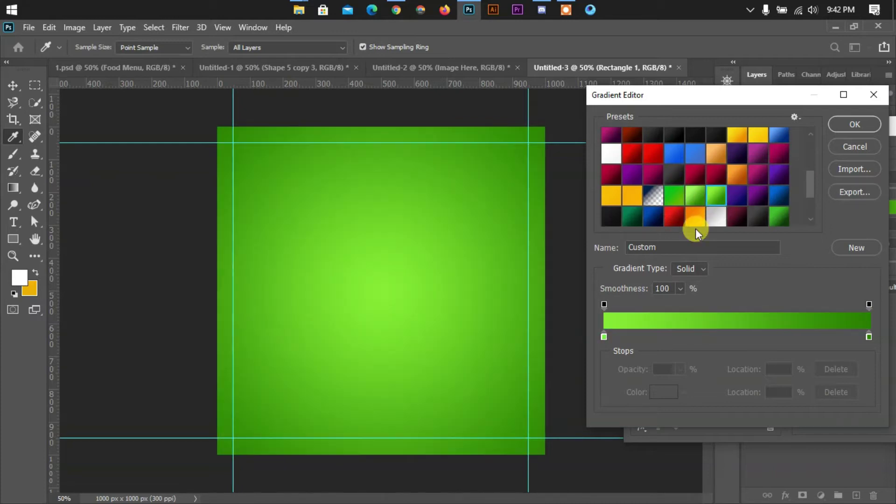
Set the gradient stops to light green and dark green and apply the overlay
{"action": "double_click", "coordinate": [604, 337]}
{"action": "left_click", "coordinate": [591, 434]}
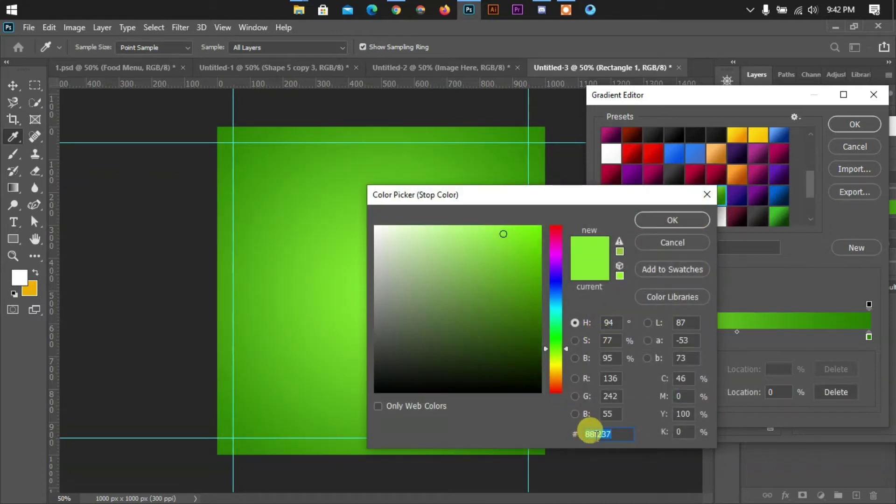
{"action": "left_click", "coordinate": [686, 224]}
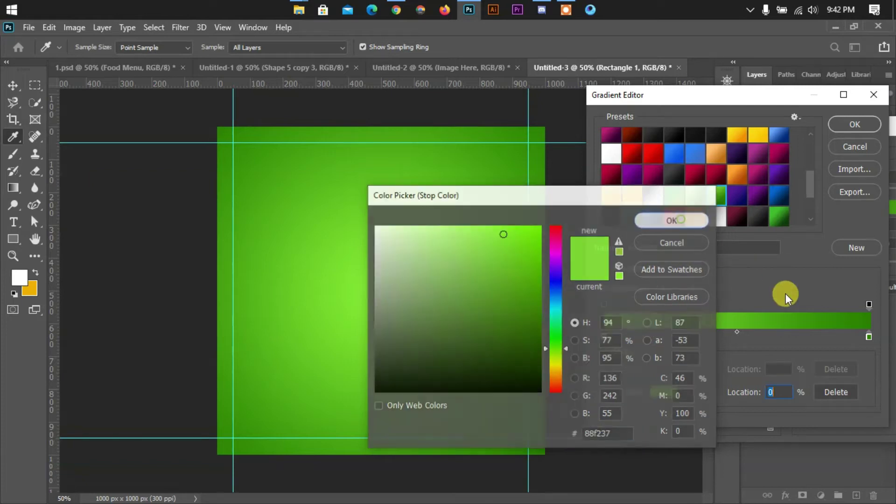
{"action": "double_click", "coordinate": [869, 336]}
{"action": "left_click", "coordinate": [613, 431]}
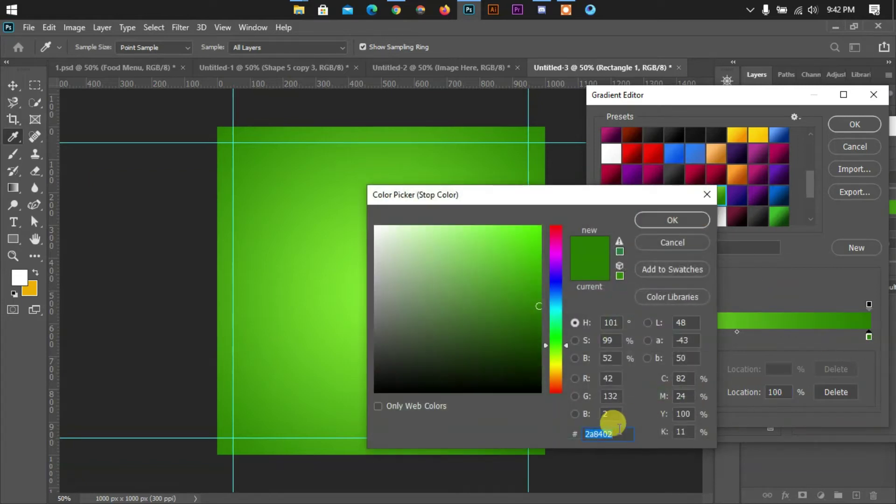
{"action": "left_click", "coordinate": [678, 220]}
{"action": "left_click", "coordinate": [847, 125]}
{"action": "left_click_drag", "start_coordinate": [827, 125], "coordinate": [643, 144]}
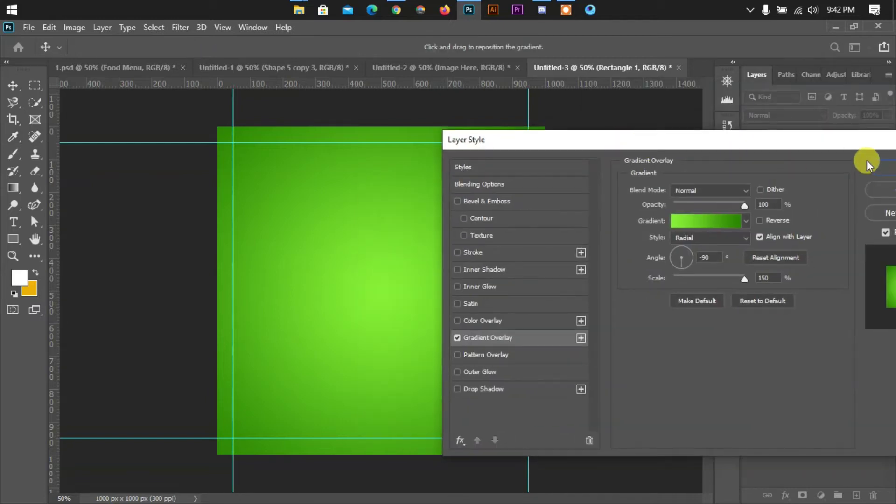
{"action": "left_click", "coordinate": [867, 163]}
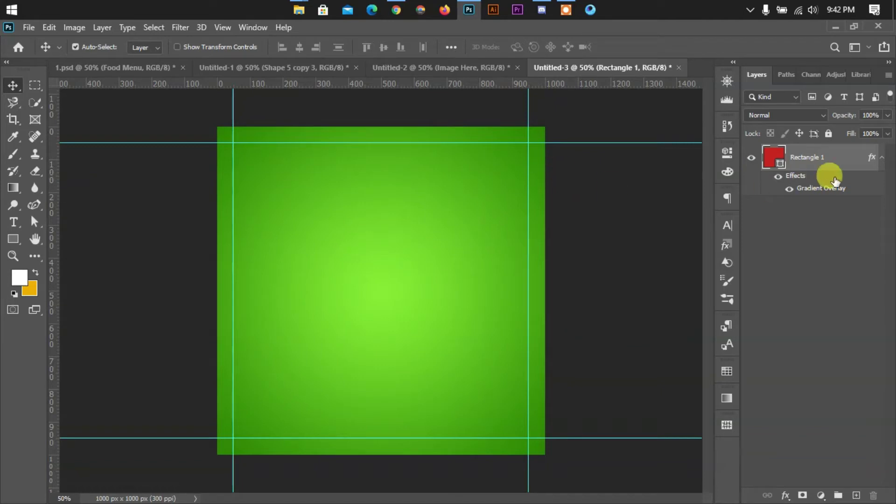
Set the rectangle's base fill to a green sampled from the canvas
{"action": "double_click", "coordinate": [778, 162]}
{"action": "left_click", "coordinate": [355, 266]}
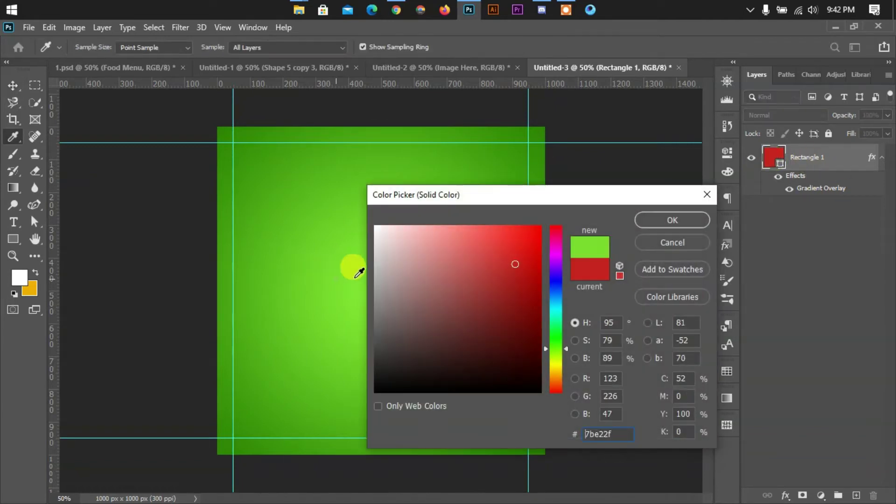
{"action": "left_click", "coordinate": [704, 219]}
{"action": "left_click", "coordinate": [154, 184]}
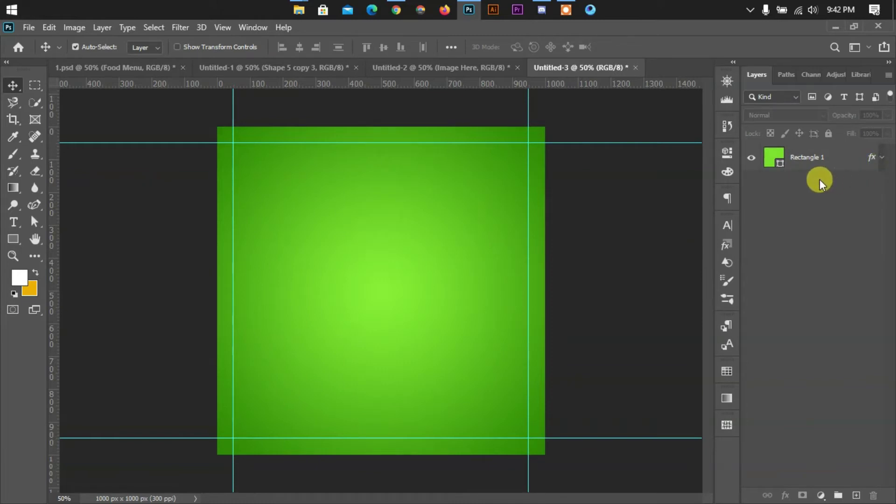
Add vertical and horizontal guides through the square's centre at 500 px
{"action": "left_click", "coordinate": [243, 253]}
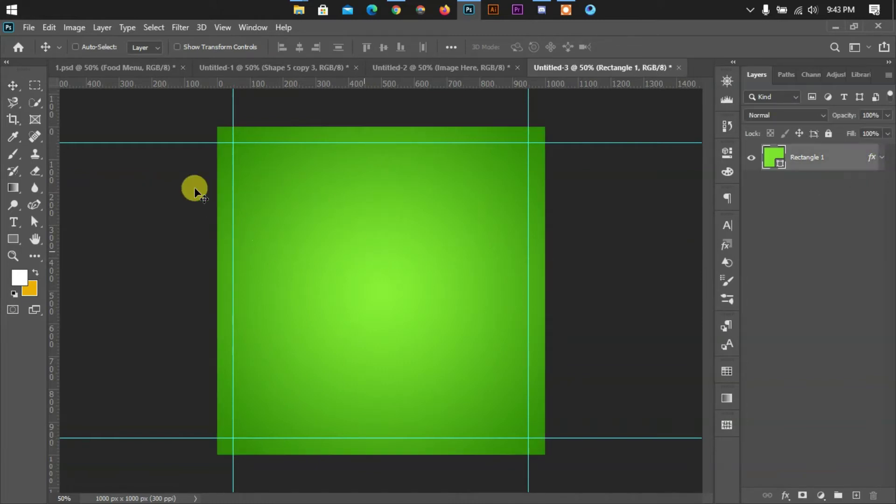
{"action": "key", "text": "ctrl+t"}
{"action": "left_click_drag", "start_coordinate": [56, 240], "coordinate": [382, 260]}
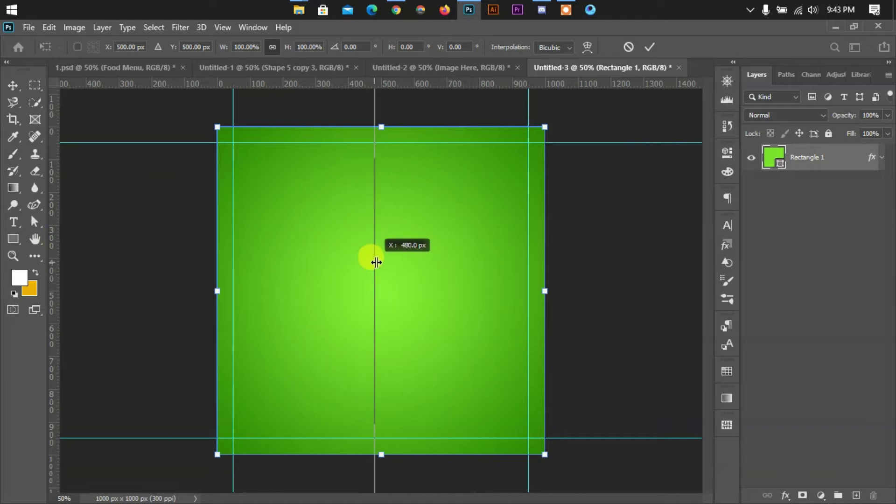
{"action": "left_click_drag", "start_coordinate": [398, 88], "coordinate": [360, 290]}
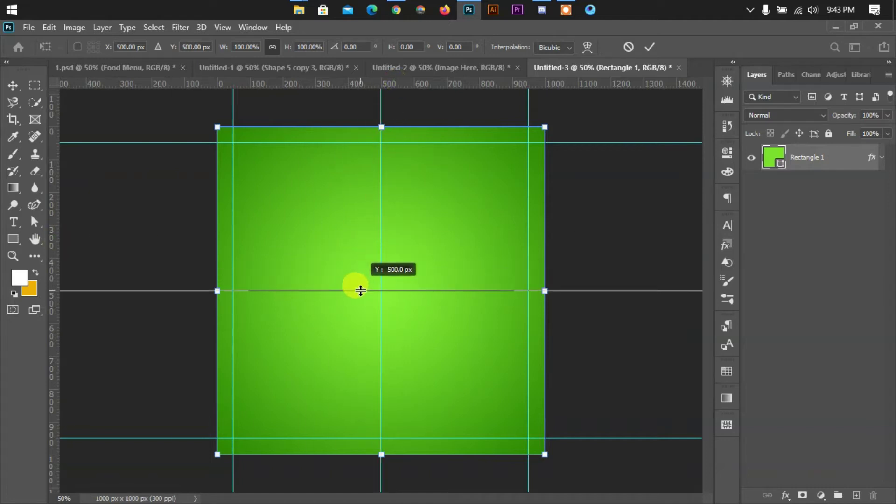
{"action": "left_click", "coordinate": [652, 47]}
{"action": "left_click", "coordinate": [606, 194]}
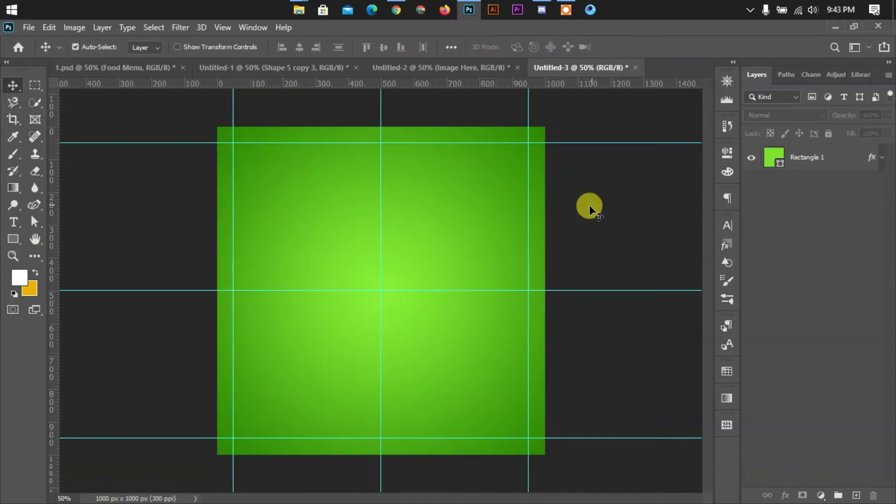
{"action": "left_click", "coordinate": [12, 237]}
{"action": "right_click", "coordinate": [14, 237]}
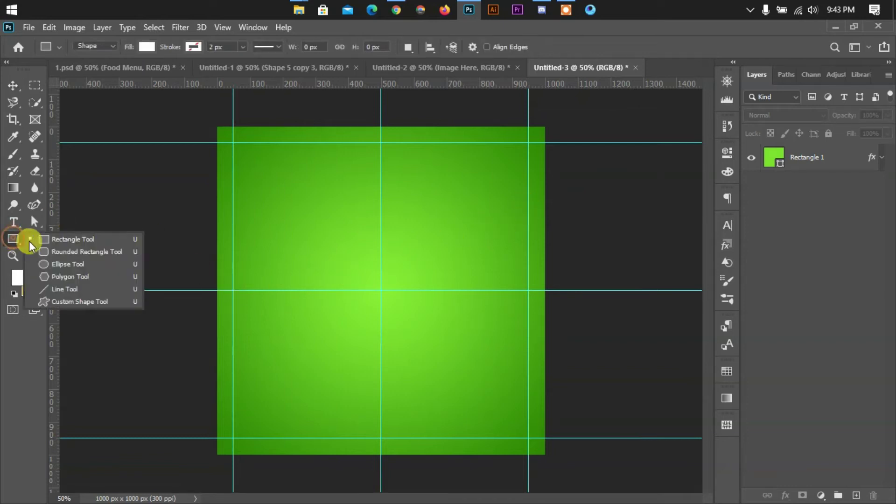
Draw a trial white rectangle over the left side, reposition it, then delete it
{"action": "left_click", "coordinate": [56, 240]}
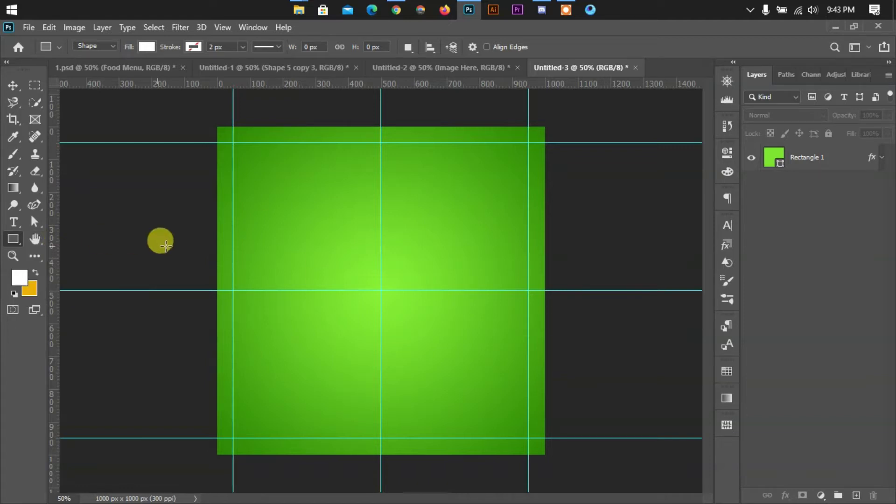
{"action": "left_click_drag", "start_coordinate": [182, 161], "coordinate": [436, 438]}
{"action": "left_click", "coordinate": [691, 148]}
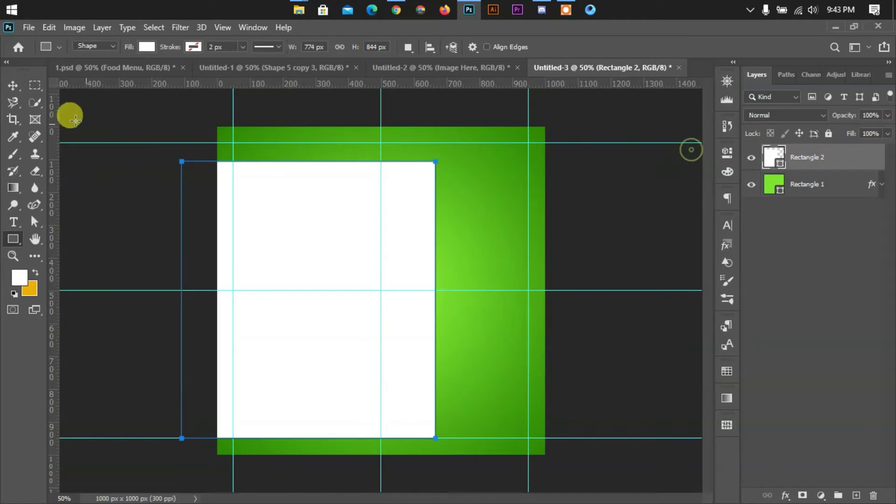
{"action": "left_click", "coordinate": [13, 85]}
{"action": "key", "text": "ctrl+t"}
{"action": "left_click_drag", "start_coordinate": [351, 226], "coordinate": [413, 232]}
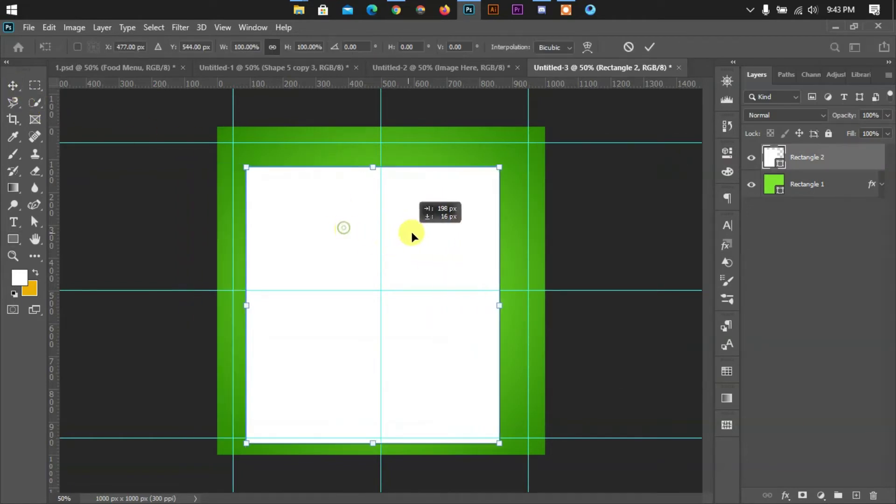
{"action": "left_click", "coordinate": [650, 47]}
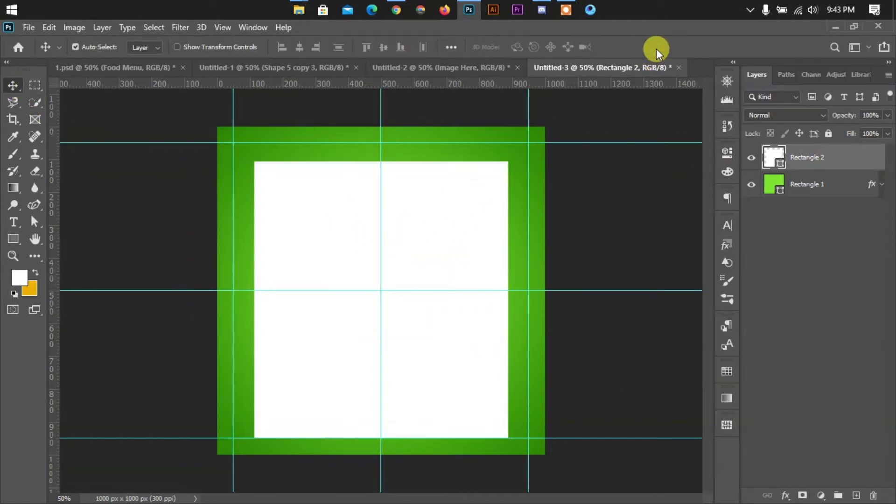
{"action": "key", "text": "Delete"}
Draw a white square near the centre of the canvas
{"action": "left_click", "coordinate": [13, 239]}
{"action": "left_click_drag", "start_coordinate": [318, 248], "coordinate": [555, 439]}
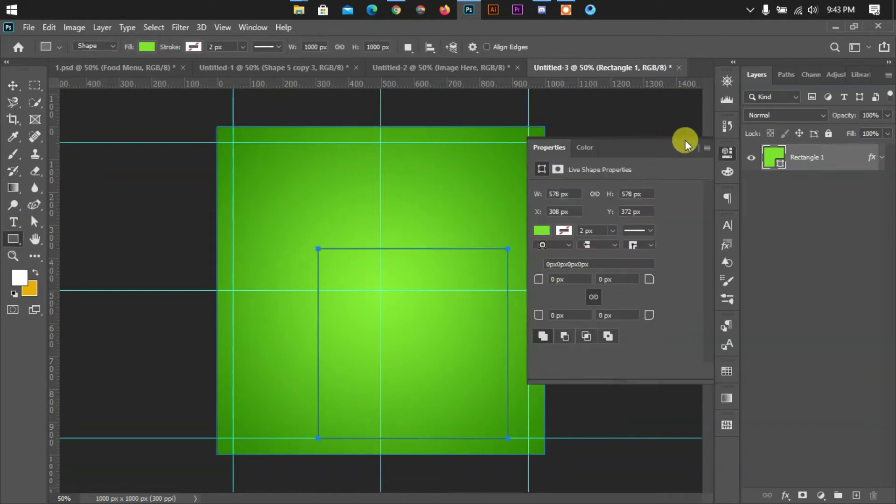
{"action": "left_click", "coordinate": [698, 139]}
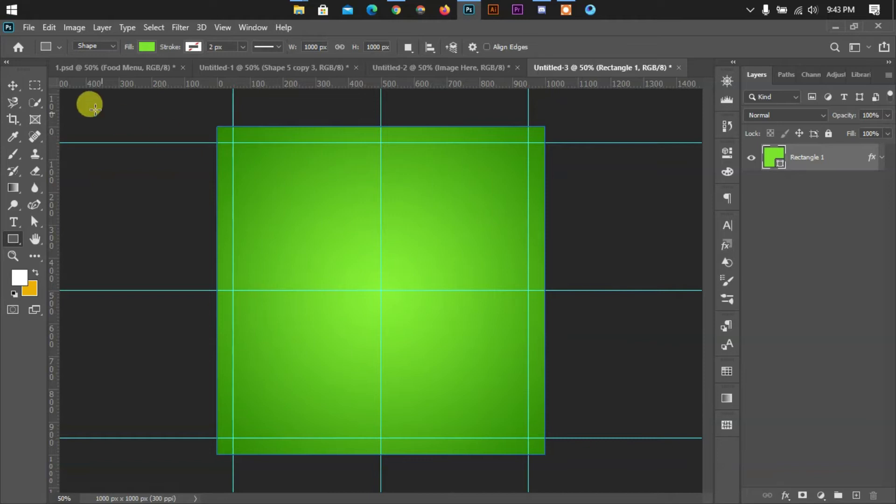
{"action": "left_click", "coordinate": [12, 86]}
{"action": "left_click", "coordinate": [88, 223]}
{"action": "left_click", "coordinate": [13, 239]}
{"action": "left_click_drag", "start_coordinate": [306, 249], "coordinate": [484, 426]}
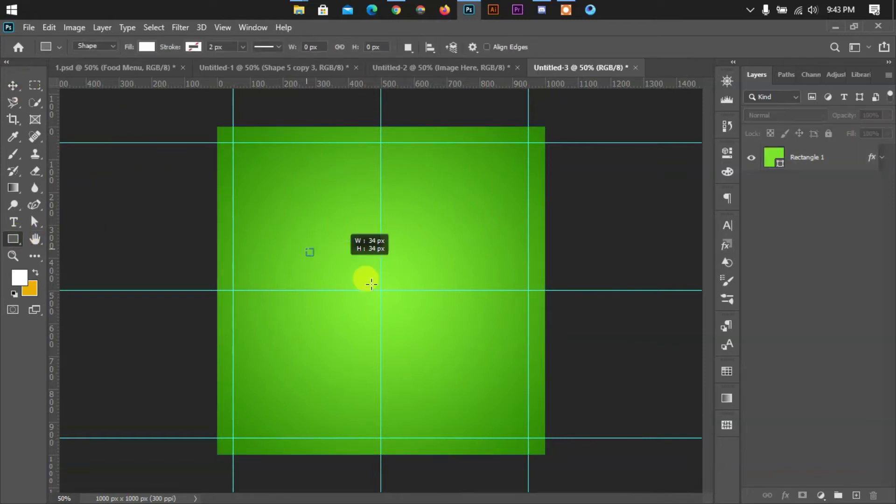
{"action": "left_click", "coordinate": [691, 148]}
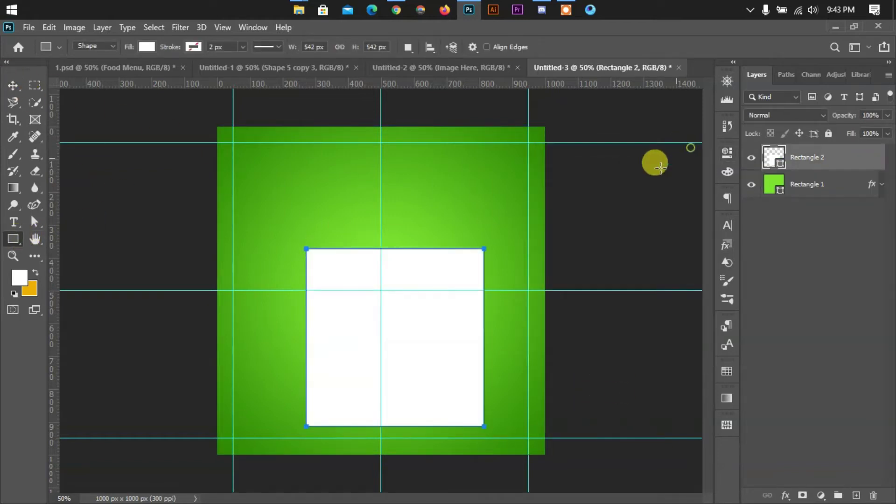
Enlarge the white square to about 168% and rotate it 44° into a diamond
{"action": "key", "text": "ctrl+t"}
{"action": "mouse_move", "coordinate": [483, 248]}
{"action": "left_mouse_down"}
{"action": "mouse_move", "coordinate": [543, 189]}
{"action": "mouse_move", "coordinate": [390, 210]}
{"action": "left_mouse_up"}
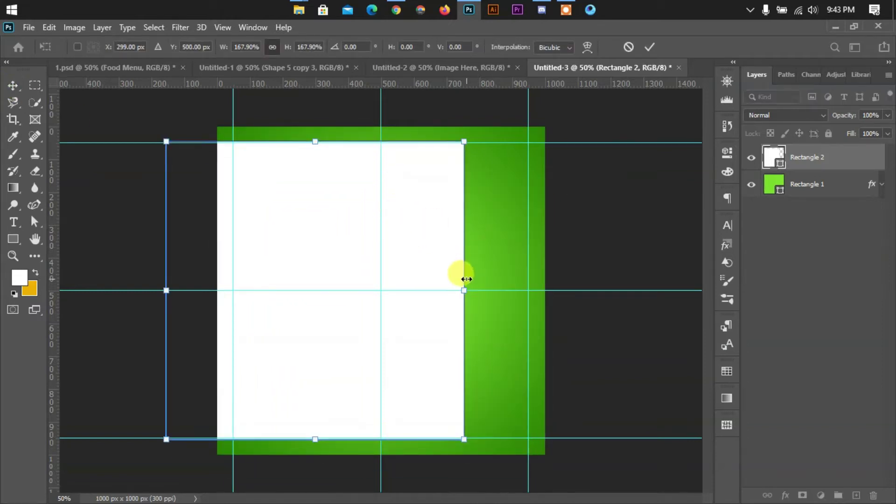
{"action": "left_click_drag", "start_coordinate": [466, 279], "coordinate": [475, 285]}
{"action": "key", "text": "Return"}
{"action": "key", "text": "ctrl+t"}
{"action": "mouse_move", "coordinate": [480, 323]}
{"action": "left_mouse_down"}
{"action": "mouse_move", "coordinate": [581, 371]}
{"action": "mouse_move", "coordinate": [470, 494]}
{"action": "left_mouse_up"}
{"action": "left_click_drag", "start_coordinate": [466, 341], "coordinate": [302, 332]}
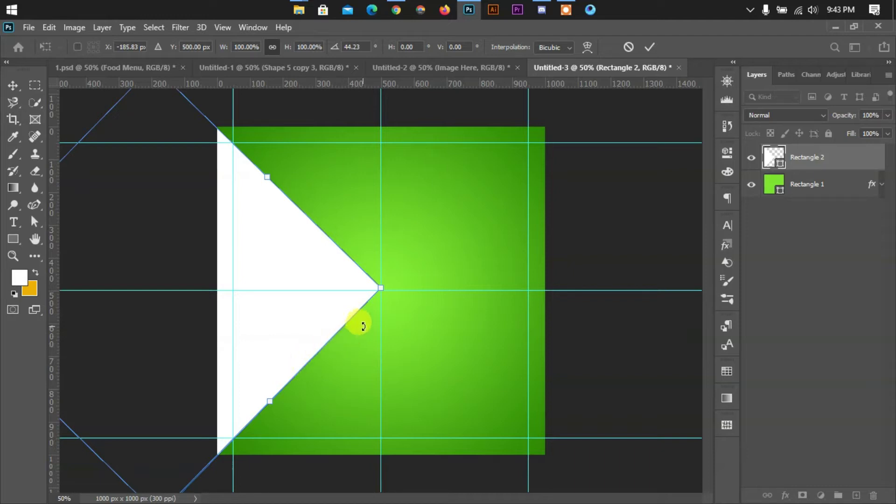
{"action": "left_click", "coordinate": [649, 47]}
Scale and shift the diamond left so a white wedge juts from the left edge
{"action": "key", "text": "ctrl+t"}
{"action": "left_click_drag", "start_coordinate": [381, 288], "coordinate": [457, 293]}
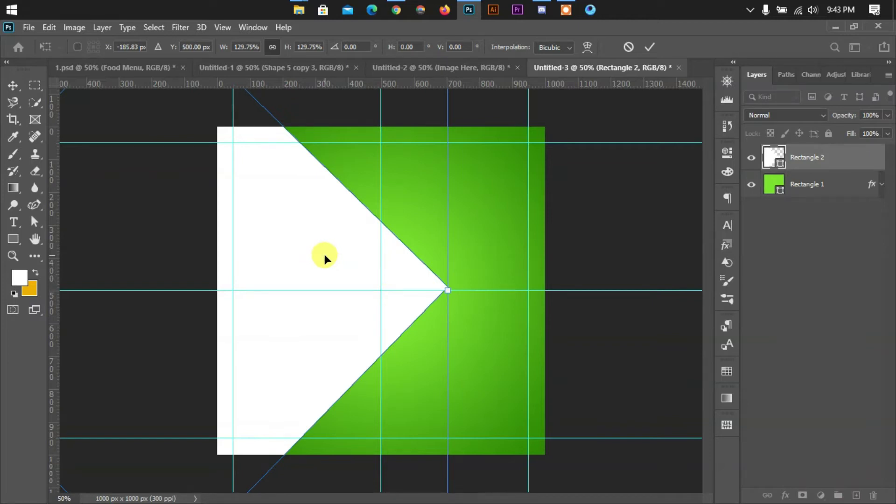
{"action": "left_click_drag", "start_coordinate": [322, 256], "coordinate": [293, 254]}
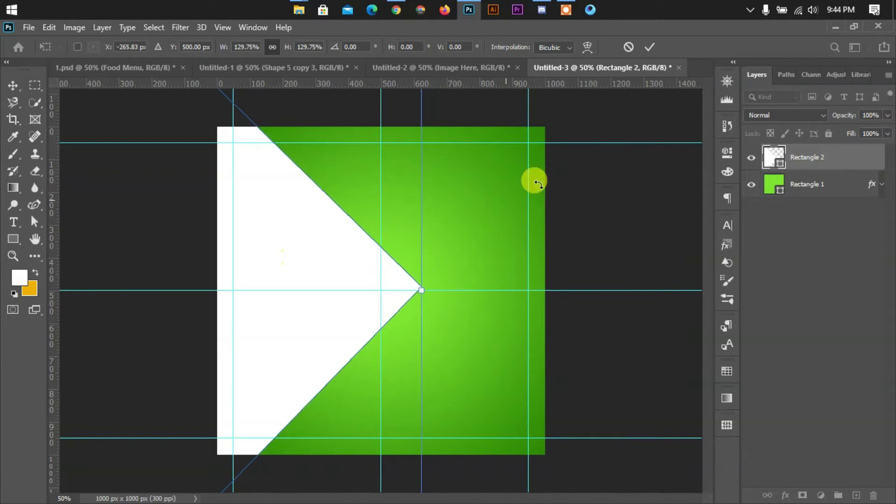
{"action": "left_click", "coordinate": [653, 52]}
{"action": "mouse_move", "coordinate": [349, 273]}
{"action": "left_mouse_down"}
{"action": "mouse_move", "coordinate": [317, 268]}
{"action": "mouse_move", "coordinate": [341, 272]}
{"action": "left_mouse_up"}
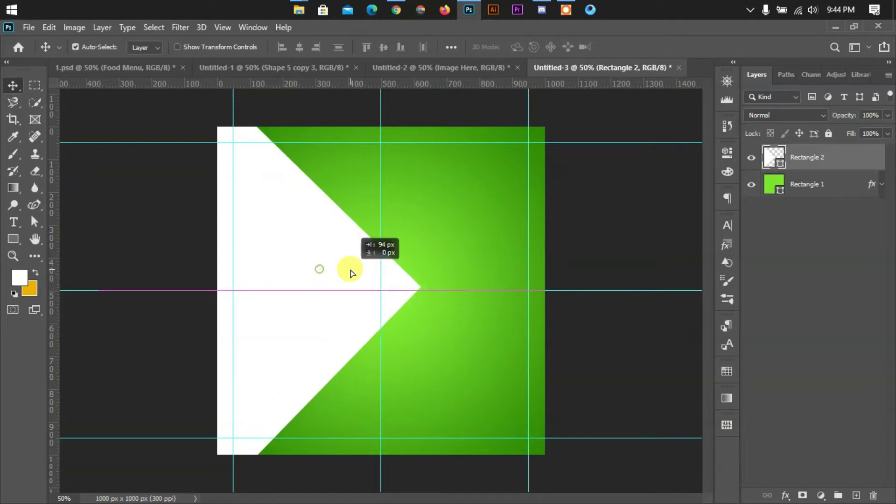
Duplicate the triangle, scale the copy to 64% and place it mirrored on the right edge
{"action": "left_click_drag", "start_coordinate": [423, 289], "coordinate": [531, 297]}
{"action": "key", "text": "ctrl+t"}
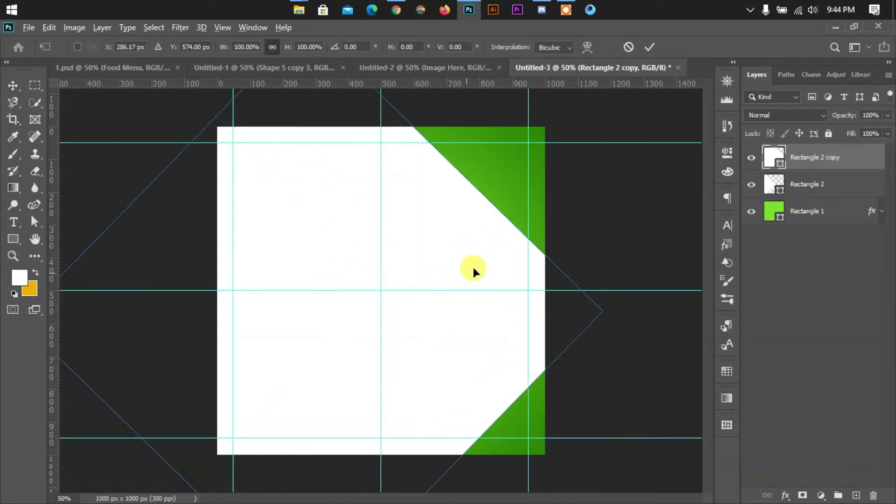
{"action": "left_click_drag", "start_coordinate": [604, 304], "coordinate": [525, 316]}
{"action": "mouse_move", "coordinate": [234, 258]}
{"action": "left_mouse_down"}
{"action": "mouse_move", "coordinate": [632, 241]}
{"action": "mouse_move", "coordinate": [623, 262]}
{"action": "left_mouse_up"}
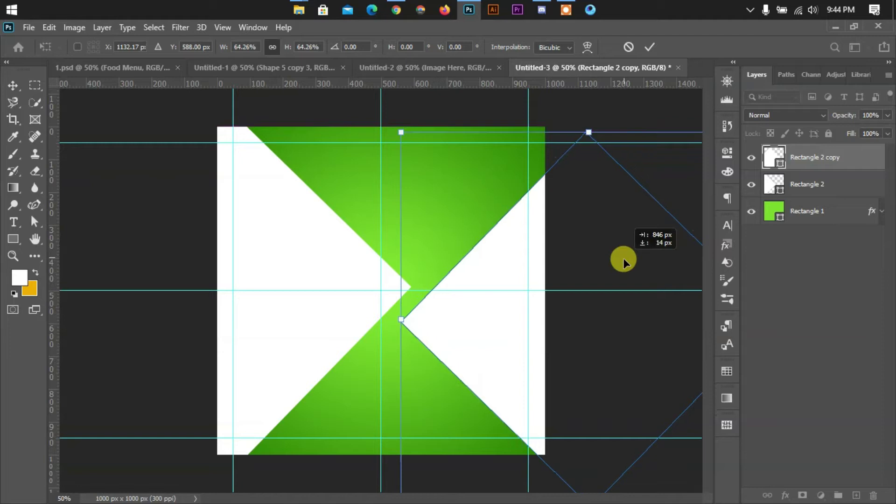
{"action": "left_click", "coordinate": [649, 46]}
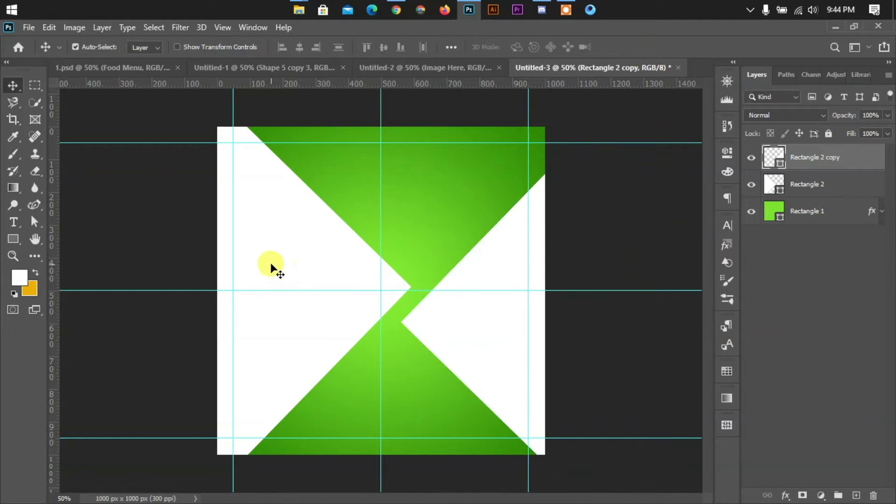
{"action": "left_click", "coordinate": [300, 234]}
Fill both white triangles with yellow #ffcc00
{"action": "double_click", "coordinate": [773, 187]}
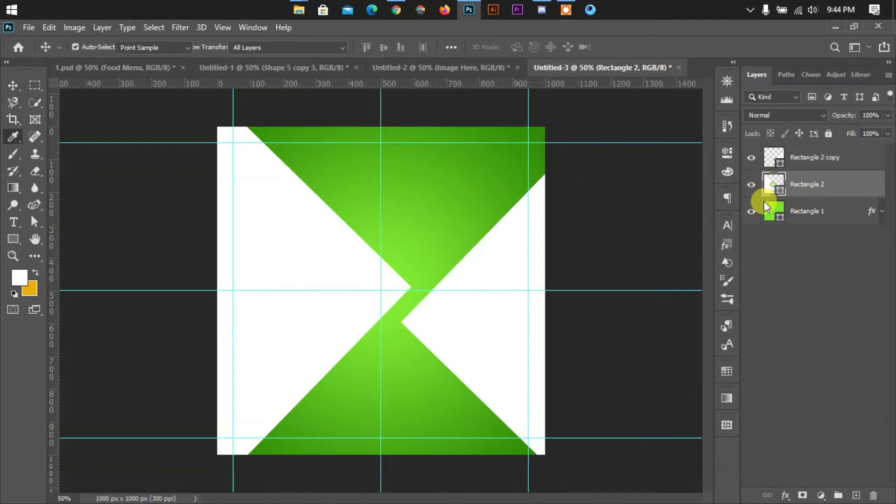
{"action": "left_click", "coordinate": [556, 372]}
{"action": "left_click_drag", "start_coordinate": [605, 206], "coordinate": [793, 205]}
{"action": "left_click_drag", "start_coordinate": [706, 250], "coordinate": [727, 225]}
{"action": "left_click_drag", "start_coordinate": [745, 375], "coordinate": [745, 369]}
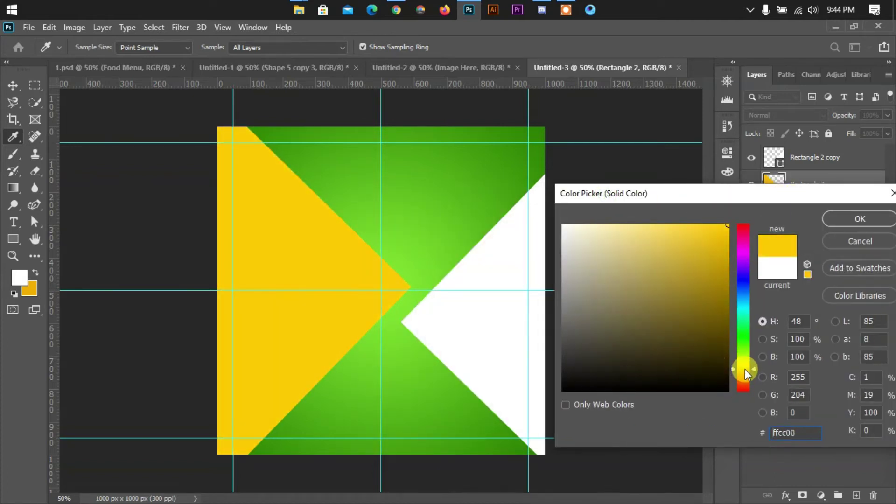
{"action": "left_click", "coordinate": [864, 208]}
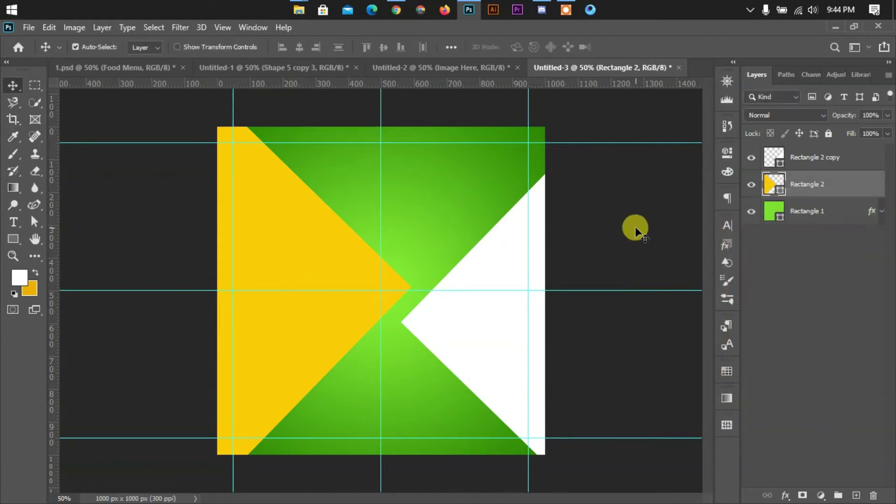
{"action": "double_click", "coordinate": [774, 157]}
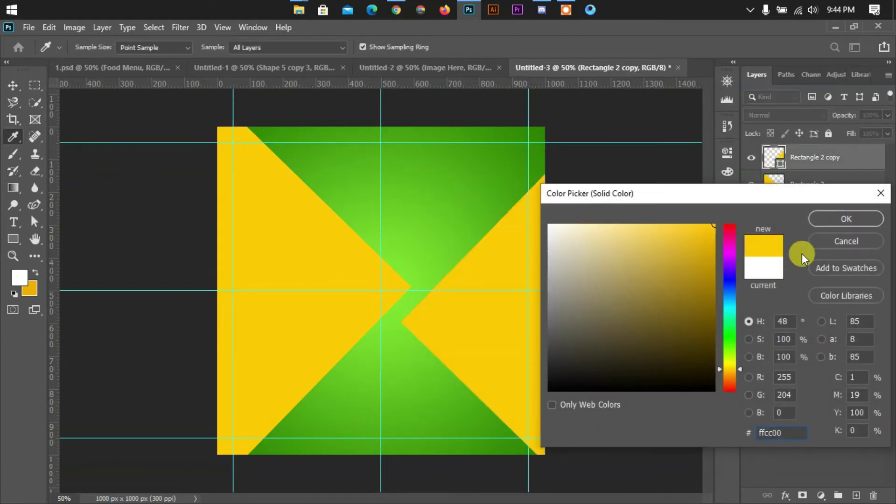
{"action": "left_click", "coordinate": [840, 219]}
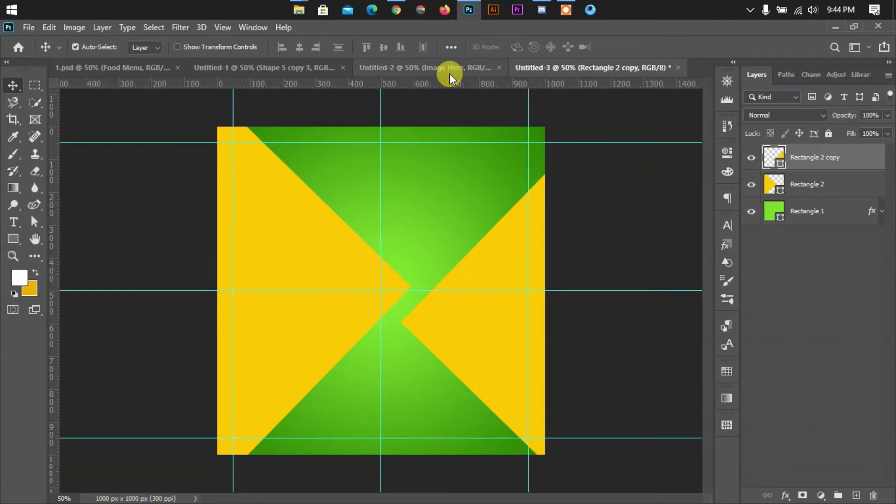
Duplicate the left triangle and give Rectangle 2 a yellow-to-orange gradient overlay preset
{"action": "left_click_drag", "start_coordinate": [354, 277], "coordinate": [346, 279]}
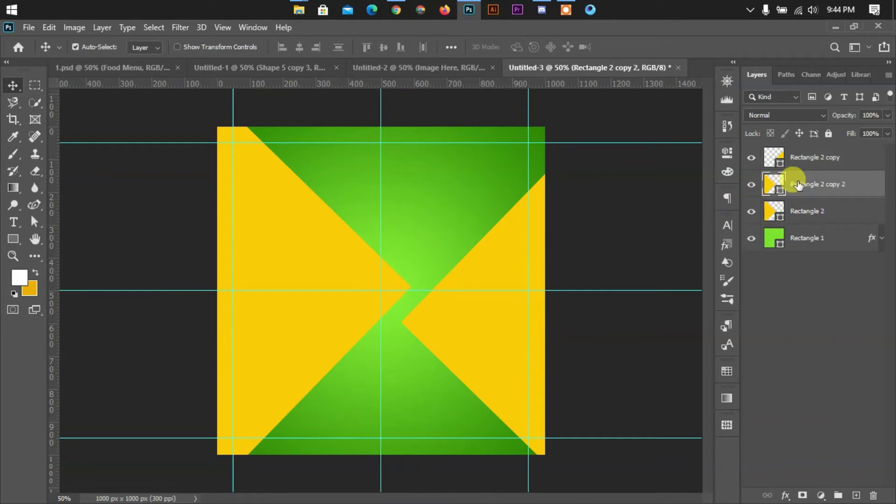
{"action": "right_click", "coordinate": [794, 210]}
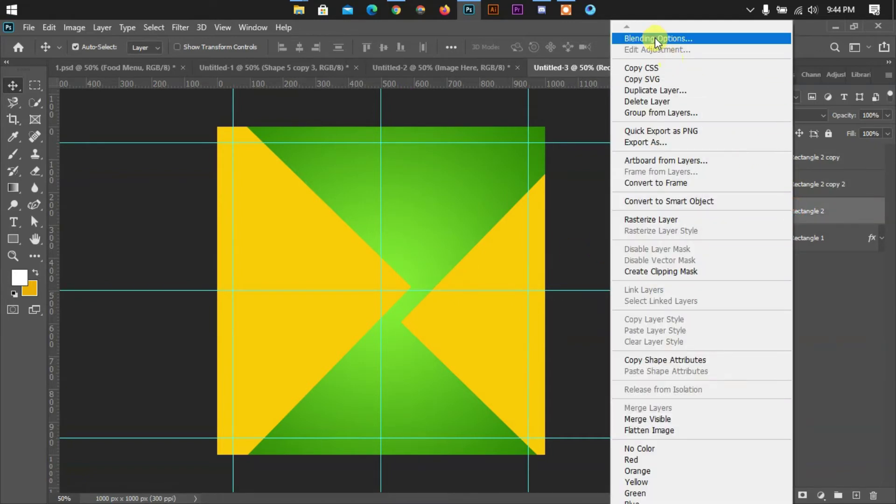
{"action": "left_click", "coordinate": [654, 38]}
{"action": "left_click", "coordinate": [411, 338]}
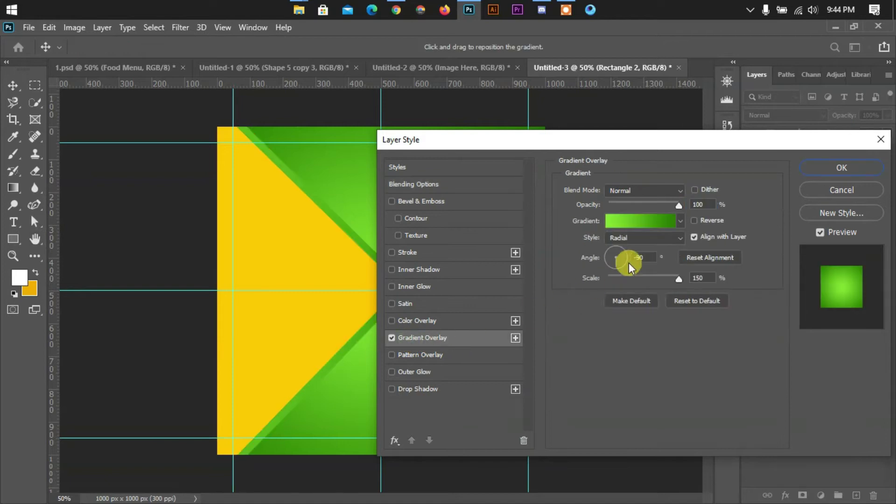
{"action": "left_click_drag", "start_coordinate": [693, 139], "coordinate": [865, 136]}
{"action": "left_click", "coordinate": [828, 212]}
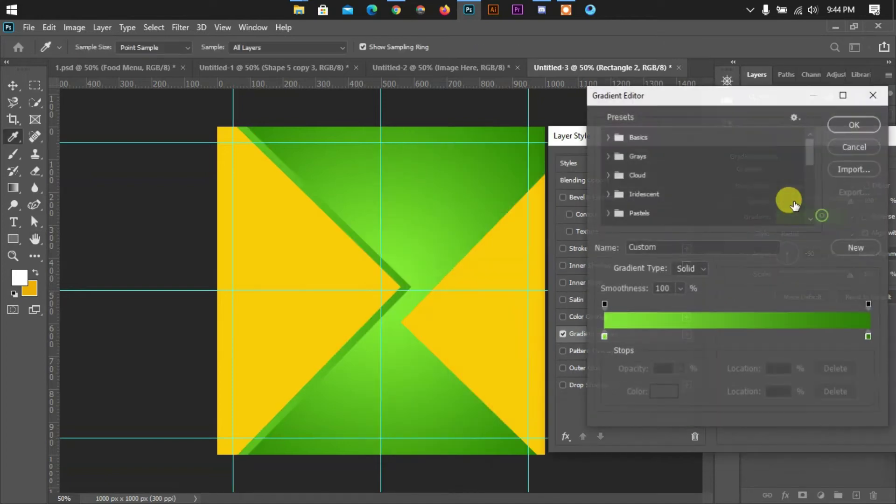
{"action": "scroll", "coordinate": [806, 159], "scroll_direction": "down", "scroll_amount": 3}
{"action": "scroll", "coordinate": [808, 187], "scroll_direction": "down", "scroll_amount": 2}
{"action": "left_click", "coordinate": [738, 144]}
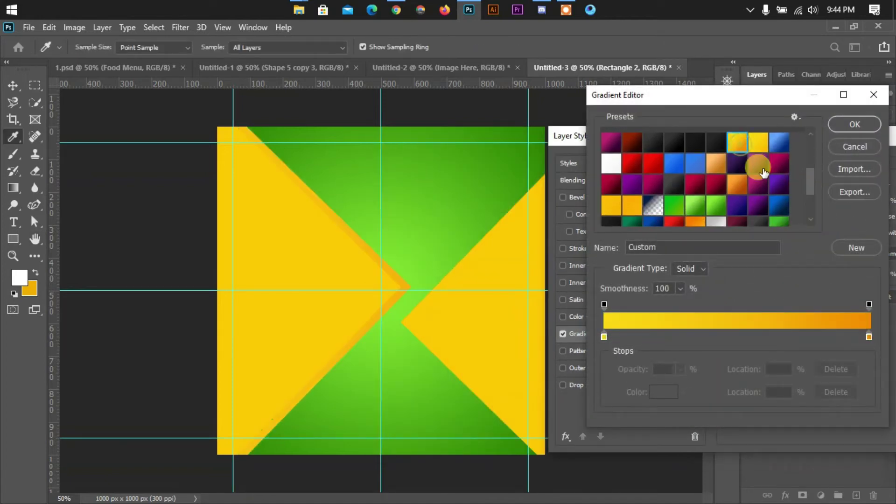
{"action": "left_click", "coordinate": [874, 132]}
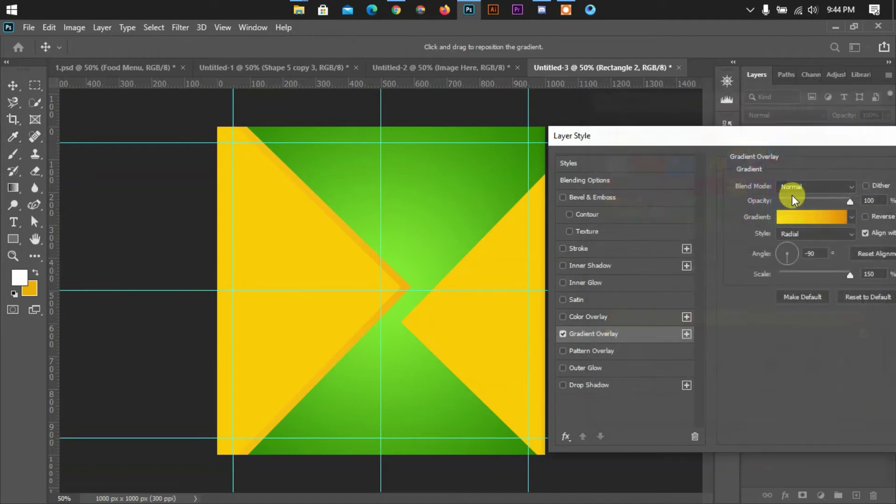
Set the gradient overlay to Linear style at -90° and apply it
{"action": "left_click", "coordinate": [801, 235]}
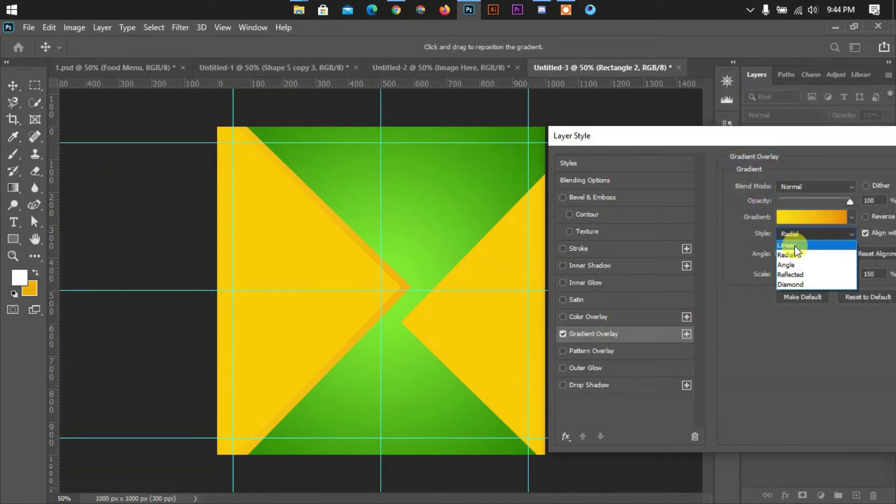
{"action": "left_click", "coordinate": [797, 236]}
{"action": "left_click", "coordinate": [777, 256]}
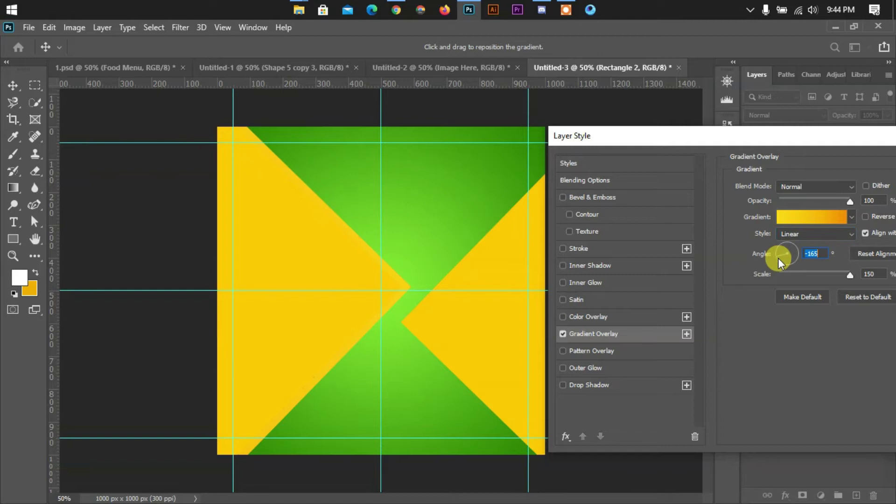
{"action": "left_click_drag", "start_coordinate": [779, 258], "coordinate": [785, 257]}
{"action": "left_click", "coordinate": [788, 259]}
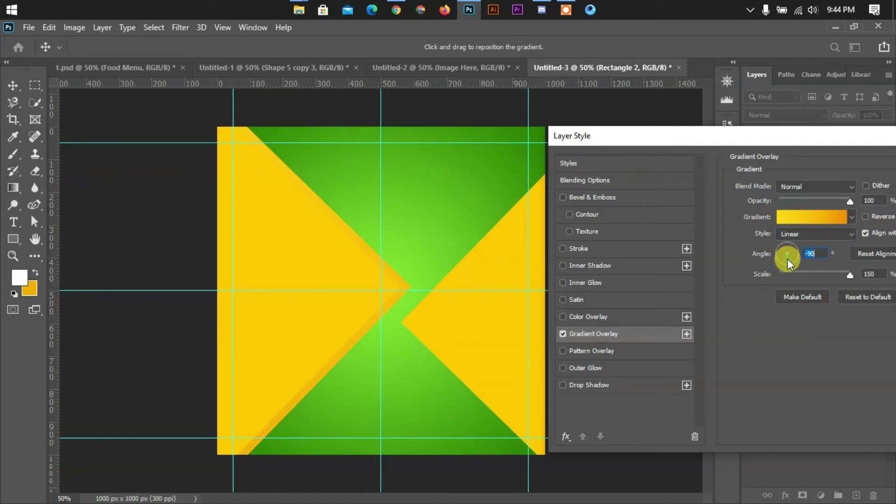
{"action": "left_click_drag", "start_coordinate": [815, 135], "coordinate": [637, 134]}
{"action": "left_click", "coordinate": [813, 161]}
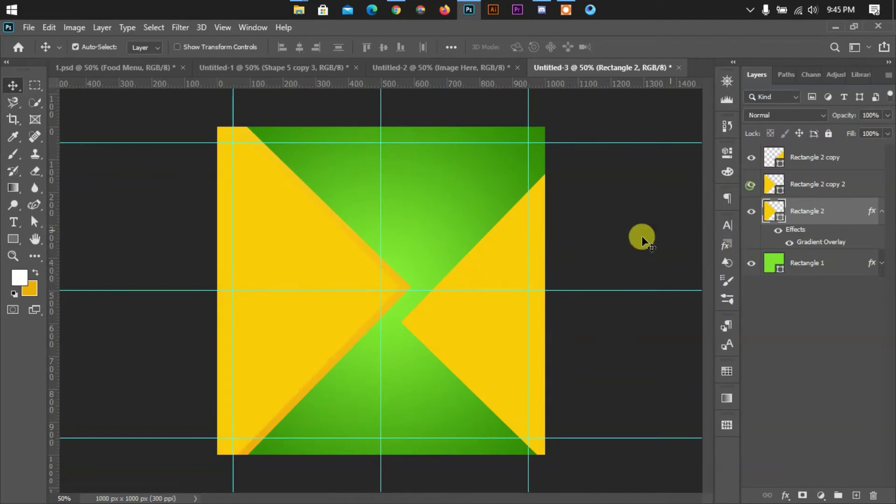
Give Rectangle 2 copy 2 a linear yellow-to-orange Gradient Overlay at 88°, then nudge it into place
{"action": "left_click", "coordinate": [332, 253]}
{"action": "right_click", "coordinate": [796, 191]}
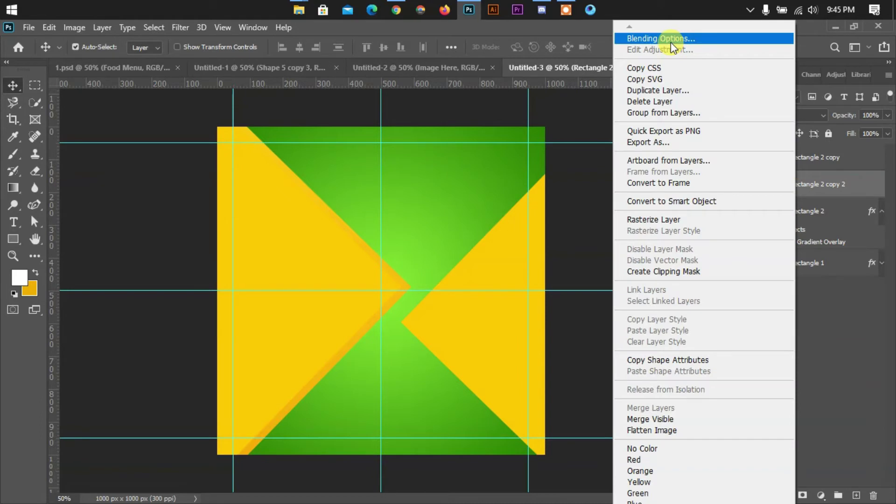
{"action": "left_click", "coordinate": [668, 38]}
{"action": "left_click", "coordinate": [408, 339]}
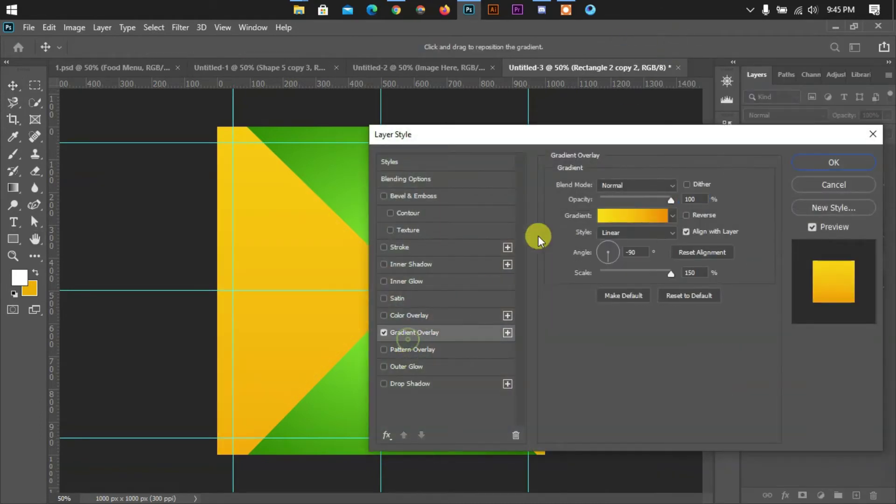
{"action": "left_click_drag", "start_coordinate": [614, 141], "coordinate": [752, 133]}
{"action": "mouse_move", "coordinate": [751, 242]}
{"action": "left_mouse_down"}
{"action": "mouse_move", "coordinate": [743, 251]}
{"action": "mouse_move", "coordinate": [758, 246]}
{"action": "mouse_move", "coordinate": [750, 227]}
{"action": "left_mouse_up"}
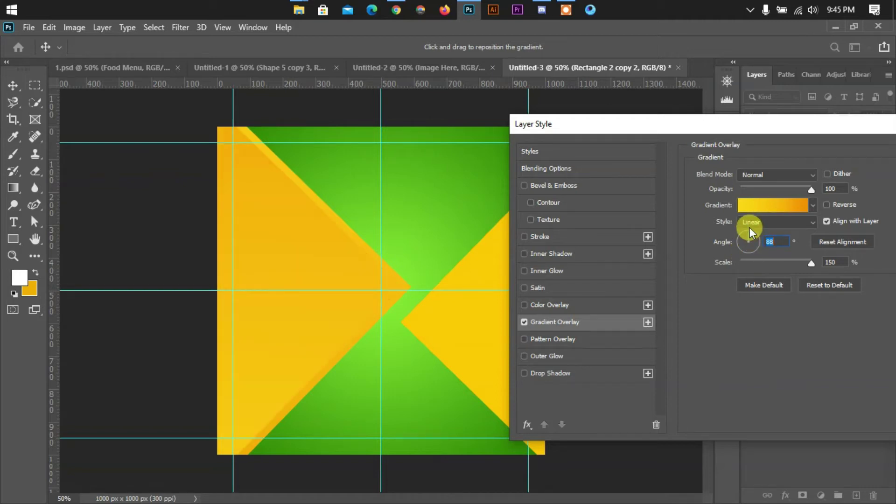
{"action": "left_click_drag", "start_coordinate": [795, 123], "coordinate": [758, 144]}
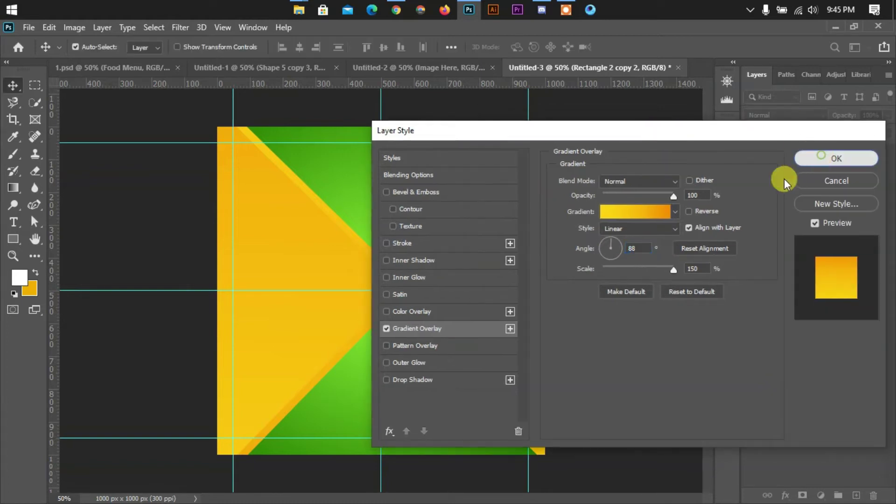
{"action": "left_click", "coordinate": [800, 161]}
{"action": "left_click_drag", "start_coordinate": [344, 260], "coordinate": [329, 265]}
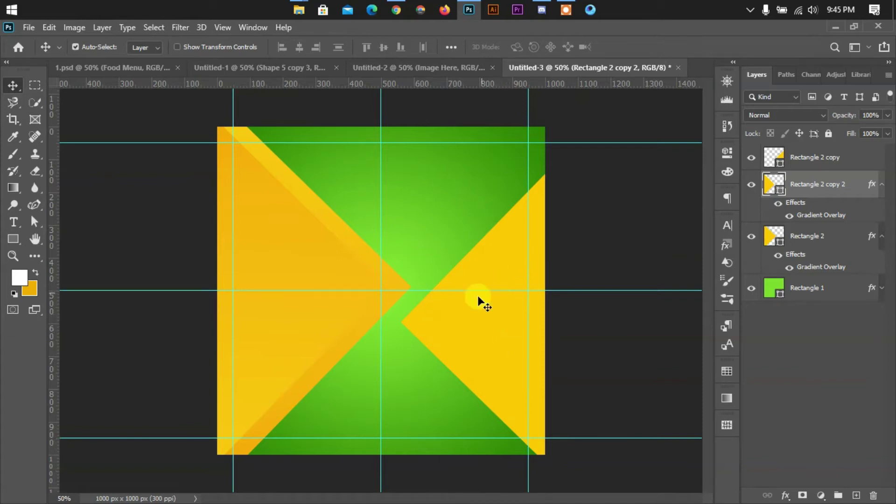
{"action": "left_click_drag", "start_coordinate": [456, 328], "coordinate": [458, 326]}
Give the right triangle a yellow-to-orange Gradient Overlay at -145° and duplicate it as Rectangle 2 copy 3
{"action": "key", "text": "ctrl+z"}
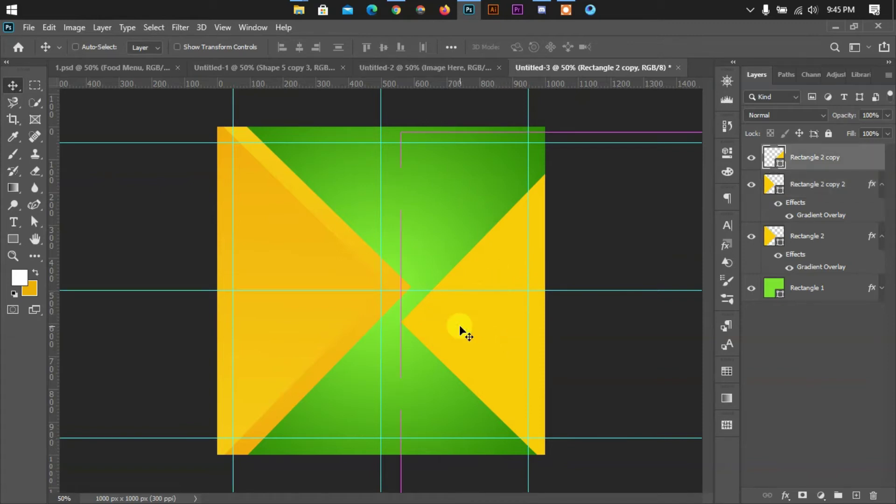
{"action": "key", "text": "ctrl+z"}
{"action": "right_click", "coordinate": [839, 183]}
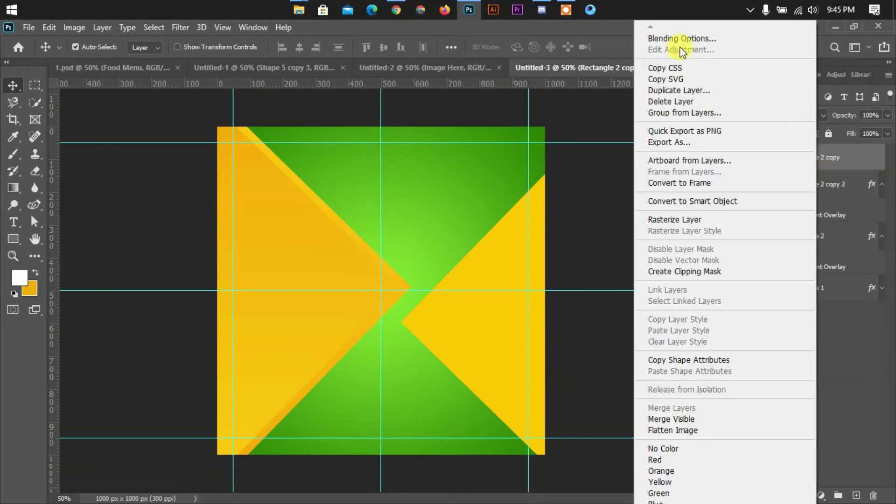
{"action": "key", "text": "Escape"}
{"action": "left_click", "coordinate": [413, 328]}
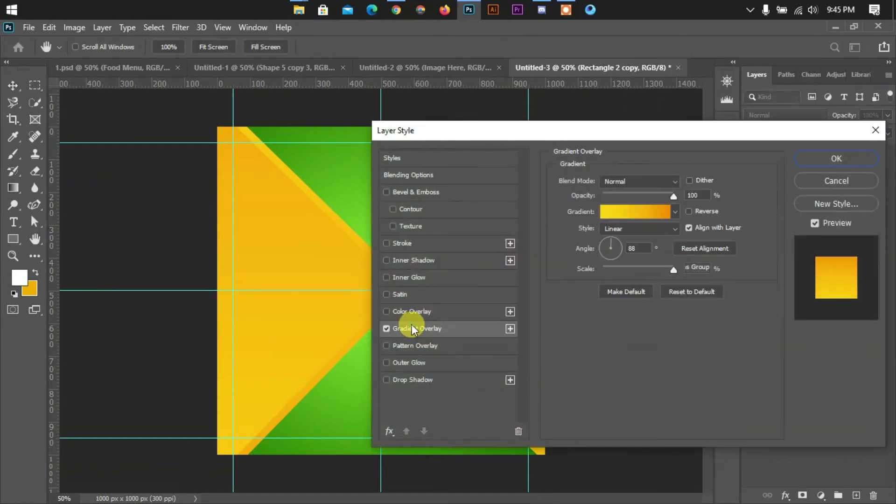
{"action": "left_click_drag", "start_coordinate": [695, 133], "coordinate": [784, 139]}
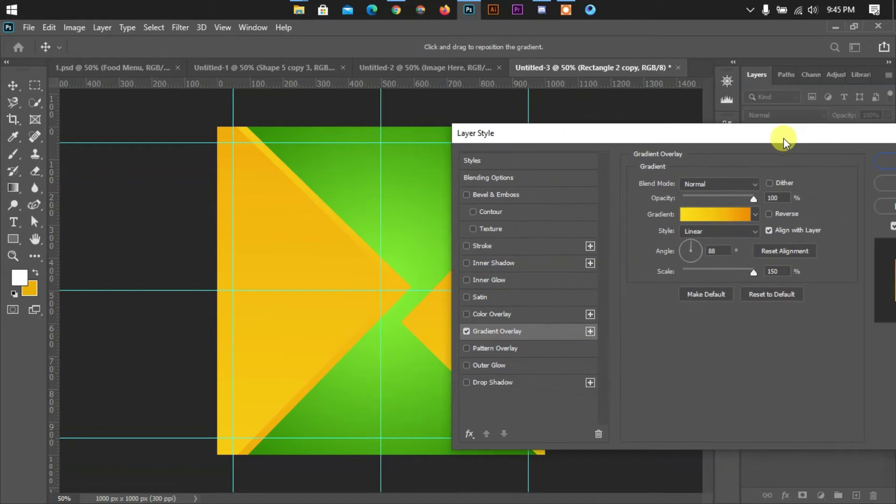
{"action": "mouse_move", "coordinate": [687, 135]}
{"action": "left_mouse_down"}
{"action": "mouse_move", "coordinate": [819, 137]}
{"action": "mouse_move", "coordinate": [508, 160]}
{"action": "left_mouse_up"}
{"action": "left_click", "coordinate": [816, 257]}
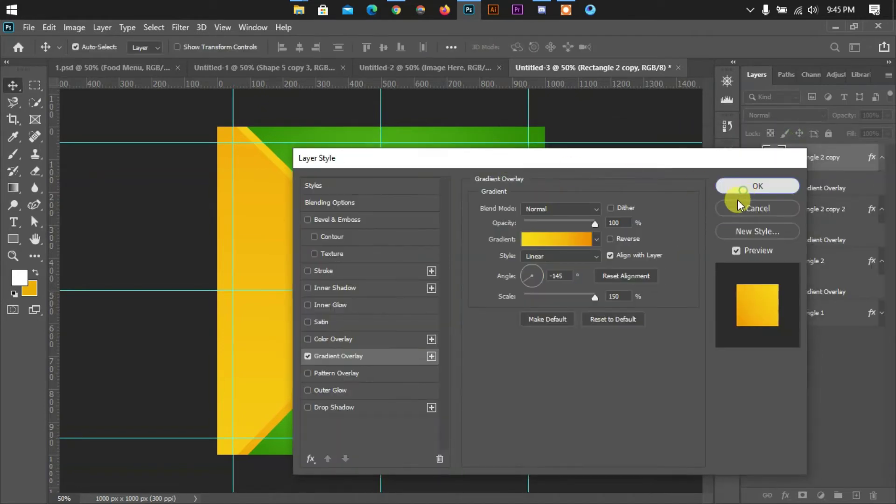
{"action": "left_click", "coordinate": [735, 191]}
{"action": "mouse_move", "coordinate": [460, 343]}
{"action": "left_mouse_down"}
{"action": "mouse_move", "coordinate": [489, 337]}
{"action": "mouse_move", "coordinate": [482, 343]}
{"action": "left_mouse_up"}
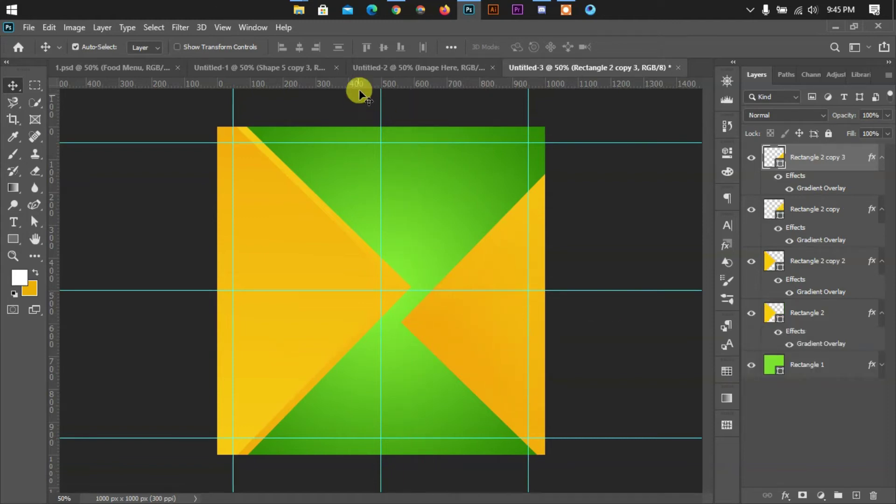
Copy the blue wavy texture from Untitled-2 into Untitled-3 as the top layer, sized to the full canvas
{"action": "left_click", "coordinate": [281, 69]}
{"action": "left_click_drag", "start_coordinate": [382, 283], "coordinate": [471, 74]}
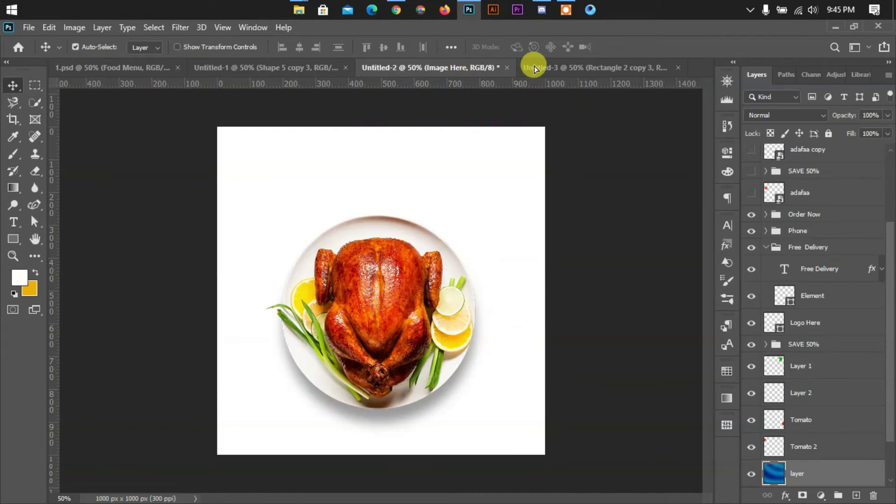
{"action": "mouse_move", "coordinate": [535, 69]}
{"action": "left_mouse_down"}
{"action": "mouse_move", "coordinate": [403, 263]}
{"action": "mouse_move", "coordinate": [436, 262]}
{"action": "left_mouse_up"}
{"action": "key", "text": "ctrl+t"}
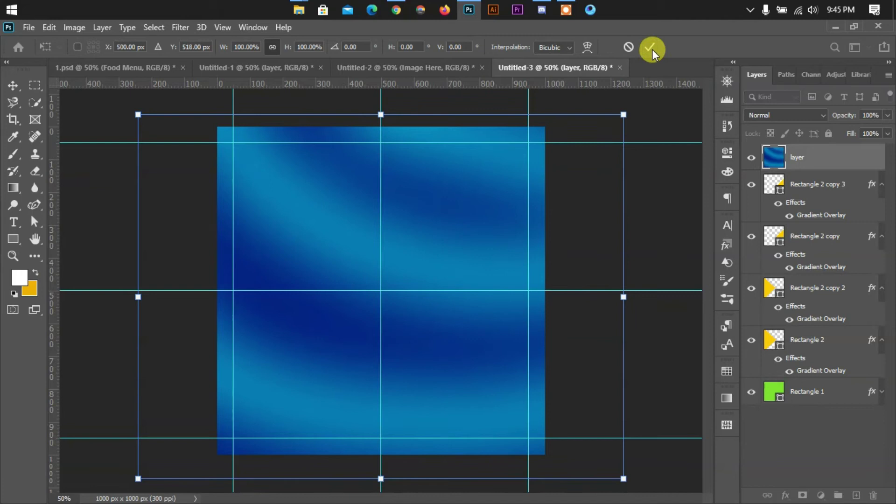
{"action": "left_click", "coordinate": [651, 49]}
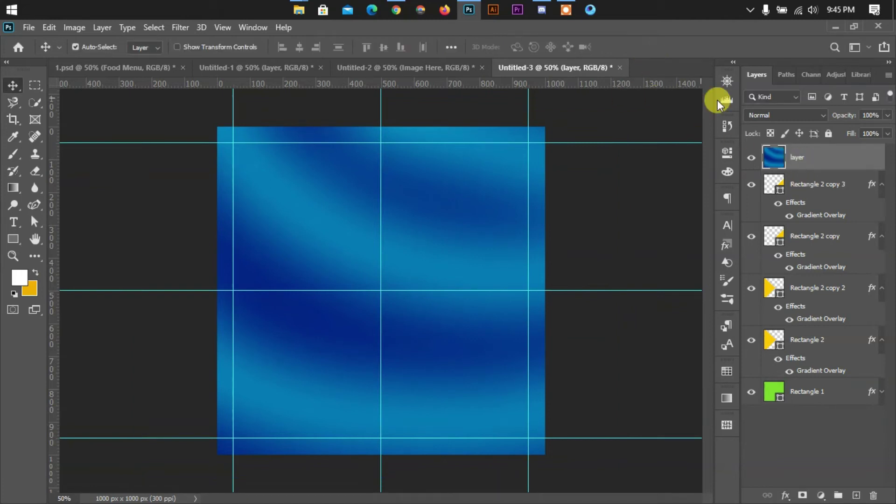
{"action": "left_click", "coordinate": [773, 117]}
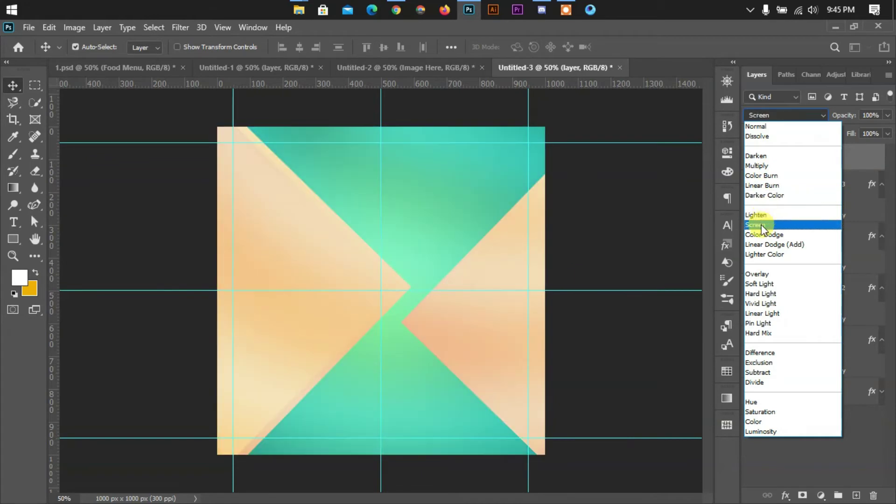
Set the blue texture's blend mode to Overlay, then toggle and select the Rectangle 2 copy 3 layer
{"action": "left_click", "coordinate": [751, 275]}
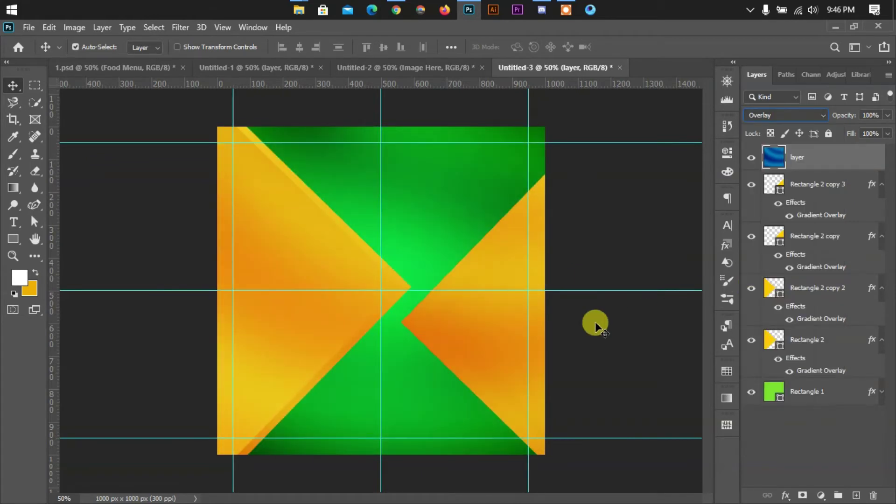
{"action": "left_click", "coordinate": [570, 323]}
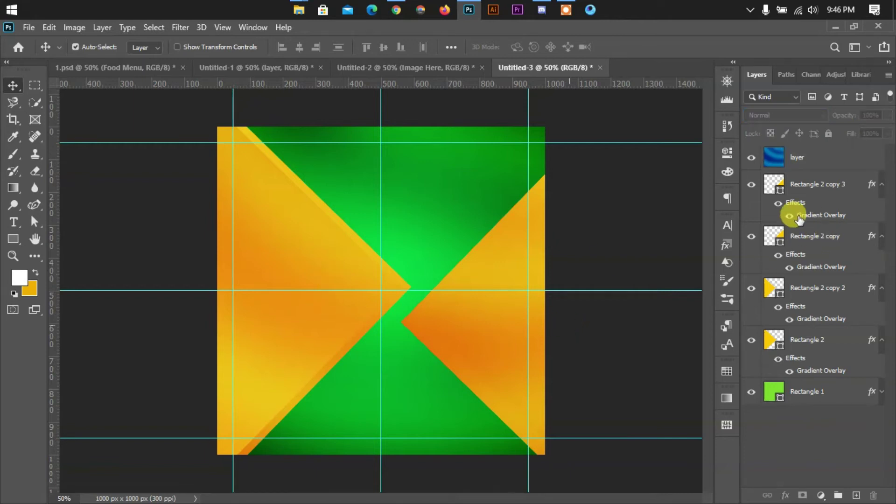
{"action": "left_click", "coordinate": [752, 185]}
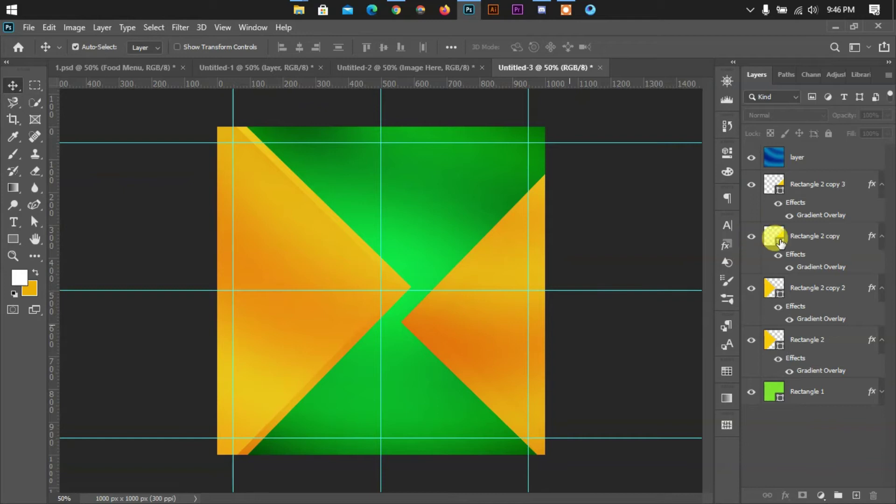
{"action": "left_click", "coordinate": [751, 237]}
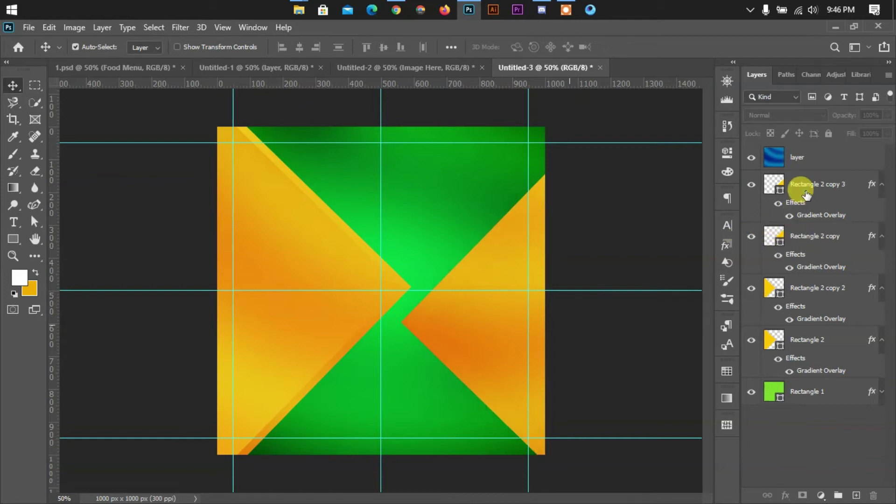
{"action": "right_click", "coordinate": [805, 190]}
Nudge the selected shape's Gradient Overlay angle down a few degrees
{"action": "left_click", "coordinate": [681, 40]}
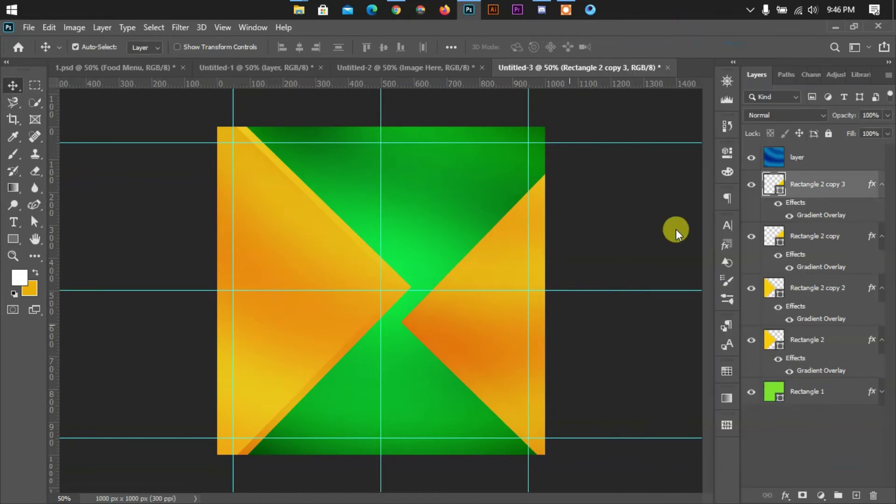
{"action": "left_click_drag", "start_coordinate": [553, 159], "coordinate": [885, 148]}
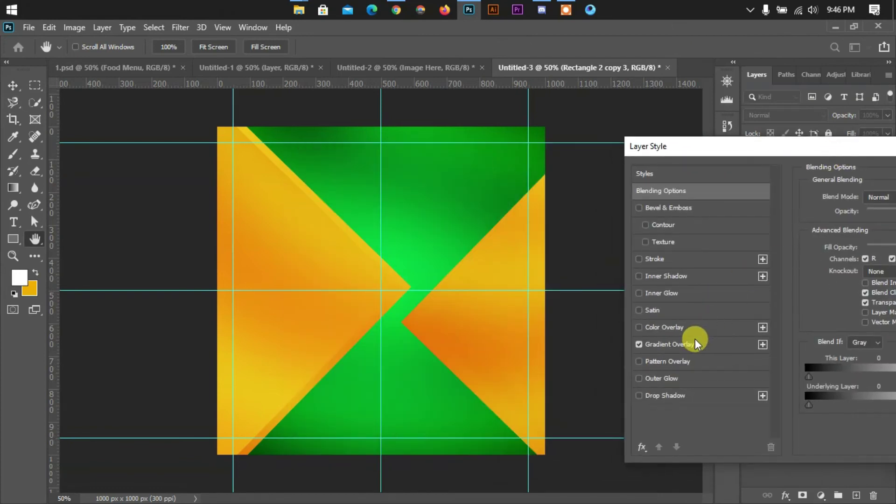
{"action": "left_click", "coordinate": [695, 344]}
{"action": "left_click", "coordinate": [887, 264]}
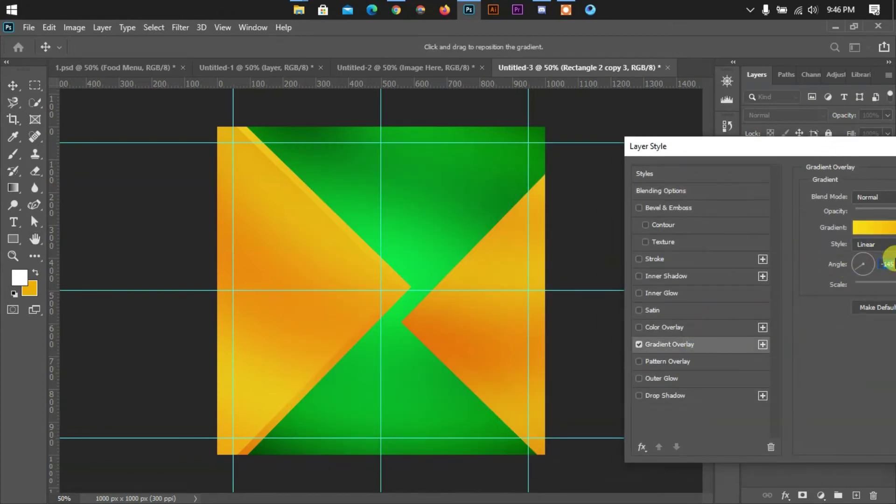
{"action": "key", "text": "Down"}
{"action": "key", "text": "Down"}
{"action": "key", "text": "Down"}
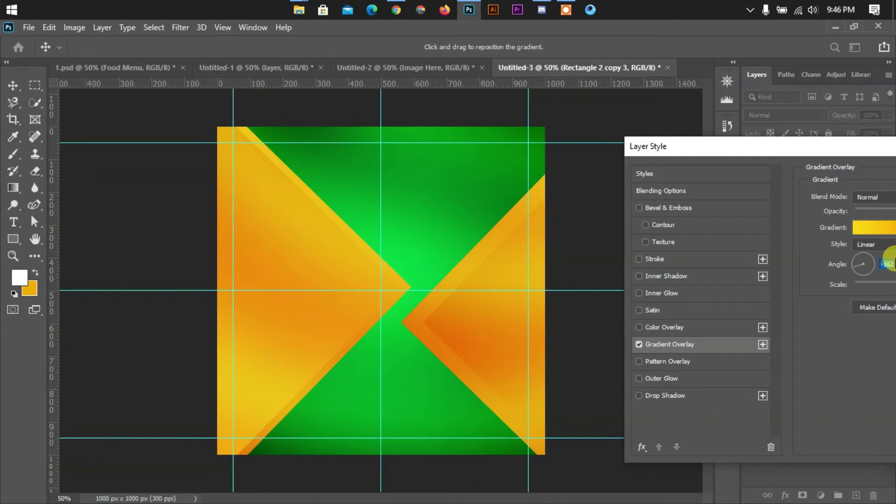
{"action": "key", "text": "Return"}
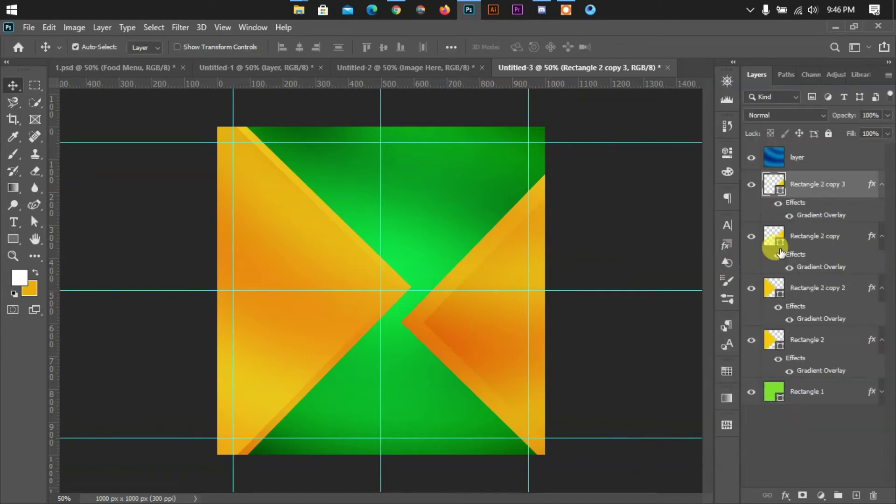
Set Rectangle 2 copy 2's Gradient Overlay angle to 64°
{"action": "left_click", "coordinate": [779, 291]}
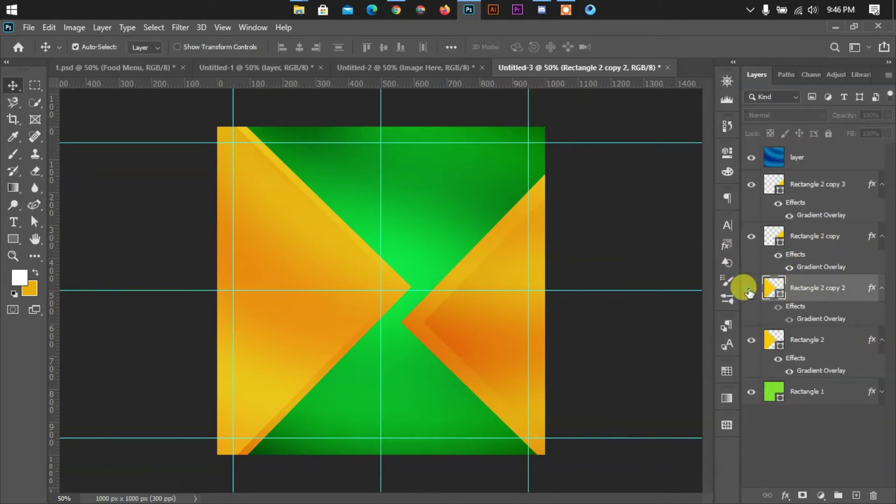
{"action": "right_click", "coordinate": [808, 289]}
{"action": "left_click", "coordinate": [754, 38]}
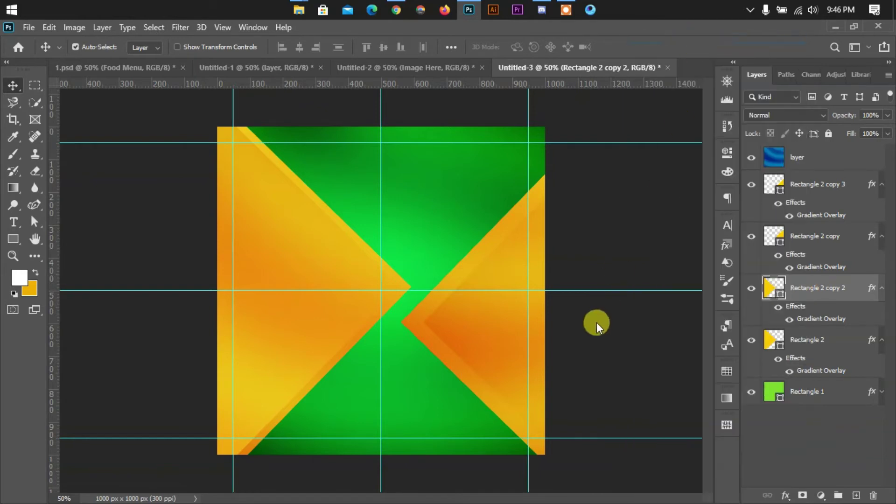
{"action": "left_click", "coordinate": [429, 344]}
{"action": "left_click_drag", "start_coordinate": [631, 148], "coordinate": [852, 148]}
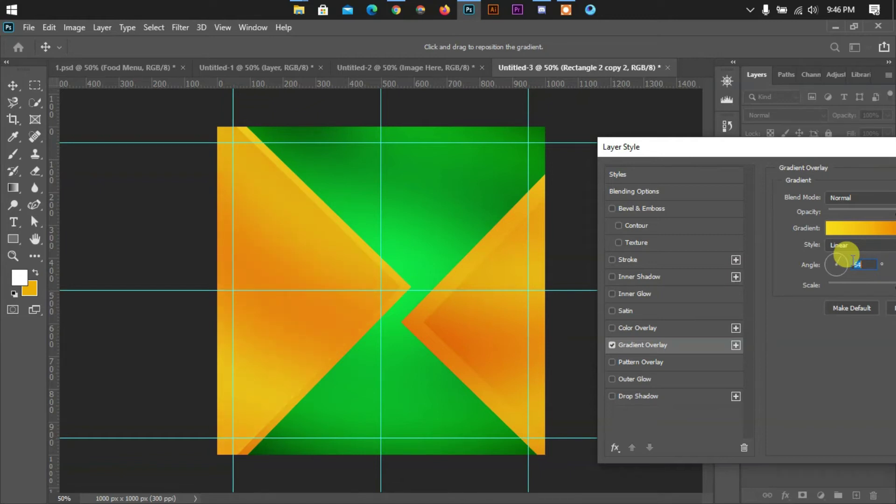
{"action": "key", "text": "shift+Up"}
{"action": "left_click_drag", "start_coordinate": [794, 149], "coordinate": [567, 149]}
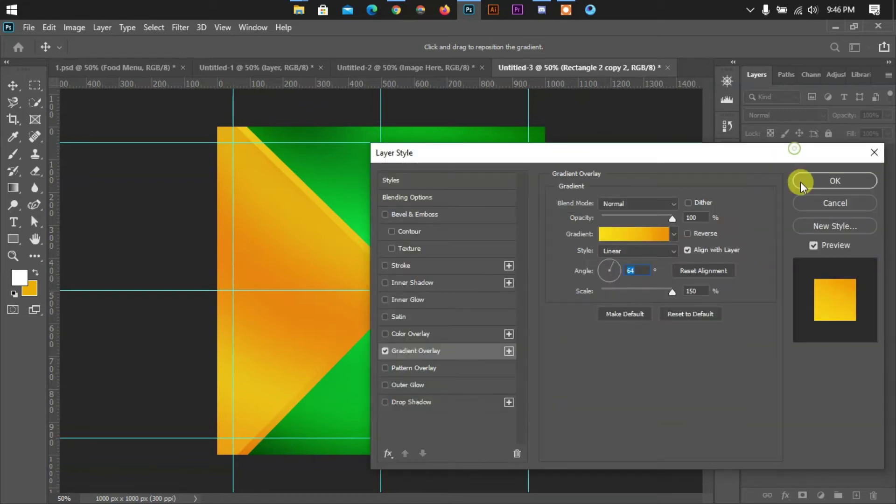
{"action": "left_click", "coordinate": [820, 189]}
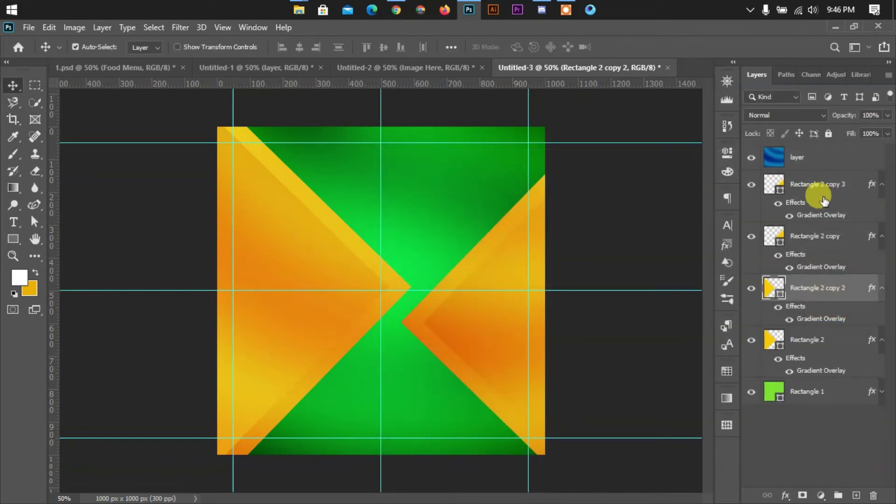
Bring the roast chicken plate into Untitled-3 as the top Image Here layer, centred on the canvas
{"action": "left_click", "coordinate": [390, 69]}
{"action": "mouse_move", "coordinate": [398, 226]}
{"action": "left_mouse_down"}
{"action": "mouse_move", "coordinate": [515, 68]}
{"action": "mouse_move", "coordinate": [409, 270]}
{"action": "left_mouse_up"}
{"action": "key", "text": "ctrl+t"}
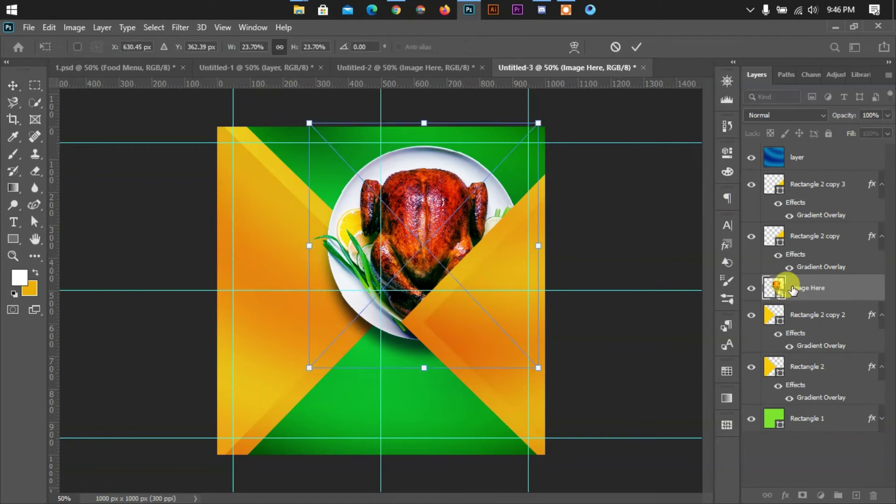
{"action": "left_click_drag", "start_coordinate": [777, 287], "coordinate": [793, 154]}
{"action": "mouse_move", "coordinate": [465, 229]}
{"action": "left_mouse_down"}
{"action": "mouse_move", "coordinate": [416, 301]}
{"action": "mouse_move", "coordinate": [422, 306]}
{"action": "left_mouse_up"}
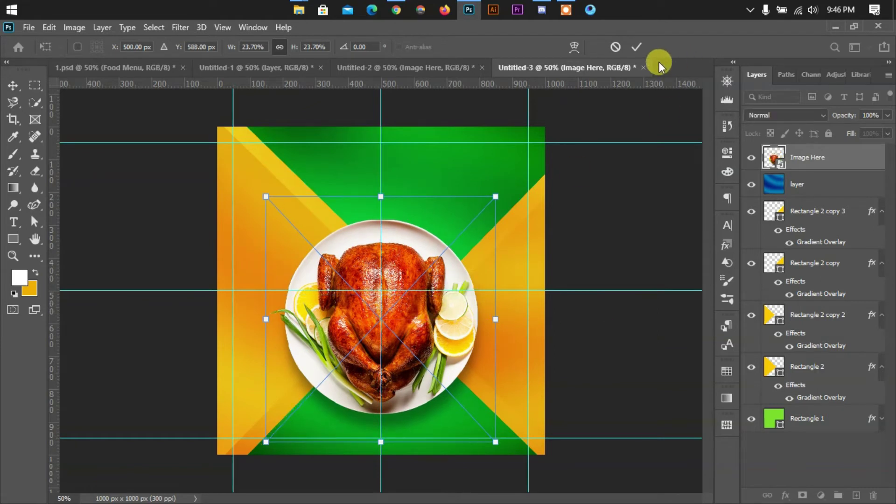
{"action": "left_click", "coordinate": [638, 47]}
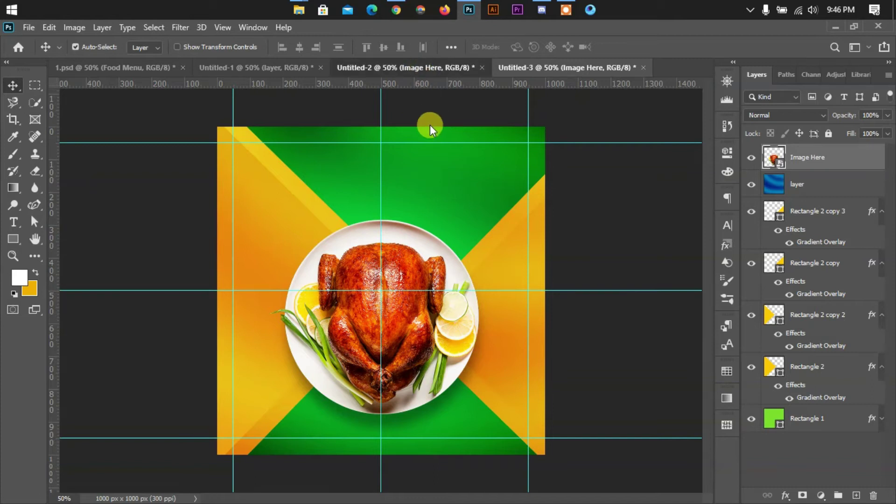
{"action": "key", "text": "ctrl+Tab"}
Copy the green leaves from Untitled-1 into the design's top-right corner
{"action": "left_click", "coordinate": [270, 67]}
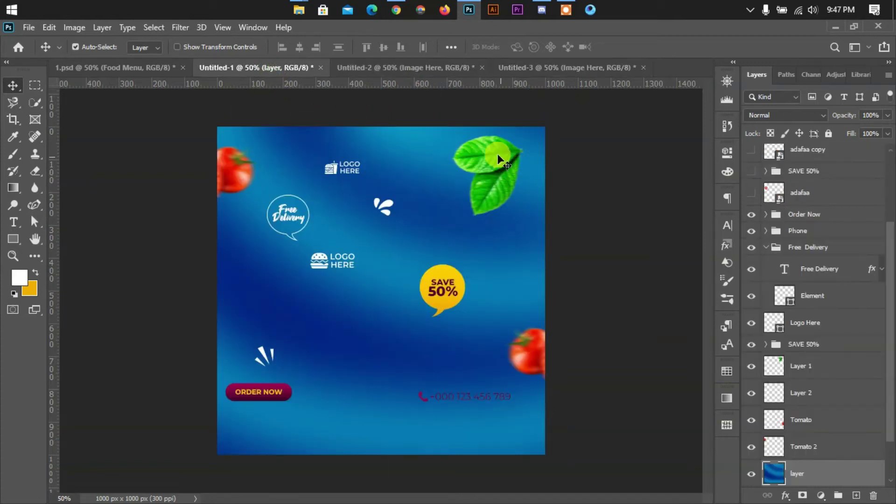
{"action": "left_click_drag", "start_coordinate": [496, 152], "coordinate": [519, 78]}
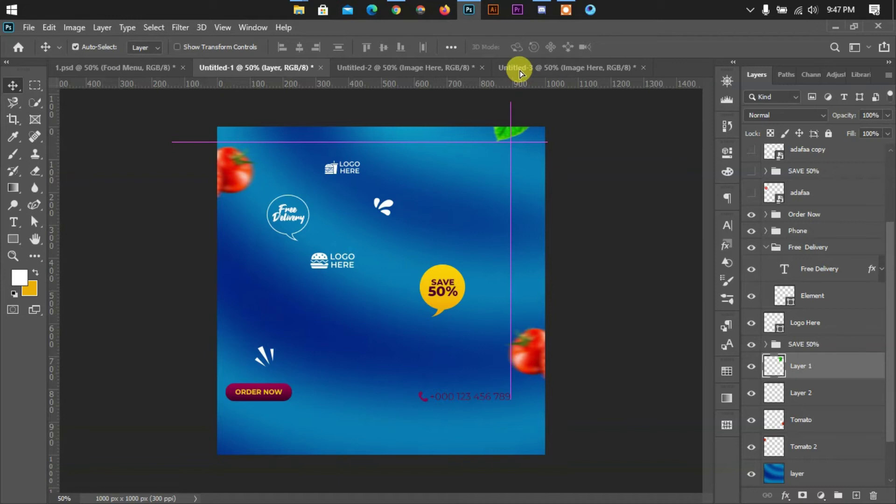
{"action": "mouse_move", "coordinate": [519, 78]}
{"action": "left_mouse_down"}
{"action": "mouse_move", "coordinate": [520, 147]}
{"action": "mouse_move", "coordinate": [542, 160]}
{"action": "left_mouse_up"}
{"action": "key", "text": "ctrl+t"}
{"action": "left_click", "coordinate": [649, 46]}
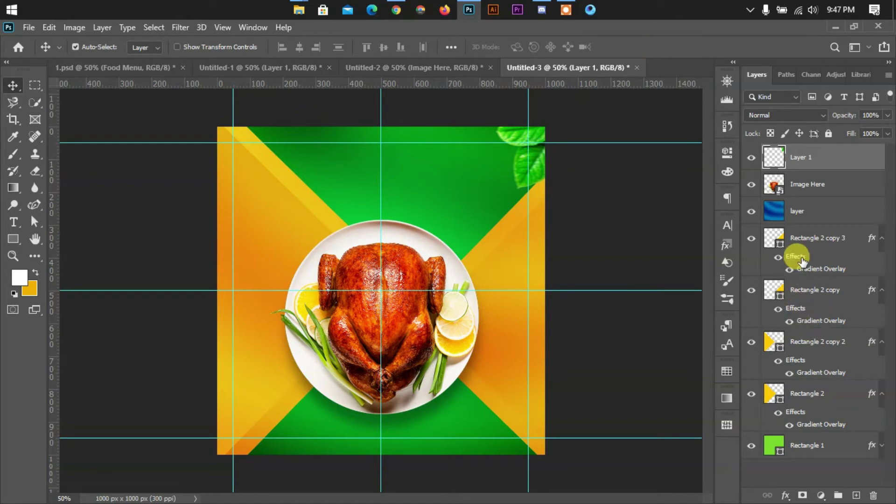
Shrink Rectangle 2 copy 3 and Rectangle 2 copy together to about 94%
{"action": "left_click", "coordinate": [807, 238]}
{"action": "left_click", "coordinate": [800, 287], "text": "ctrl"}
{"action": "key", "text": "ctrl+t"}
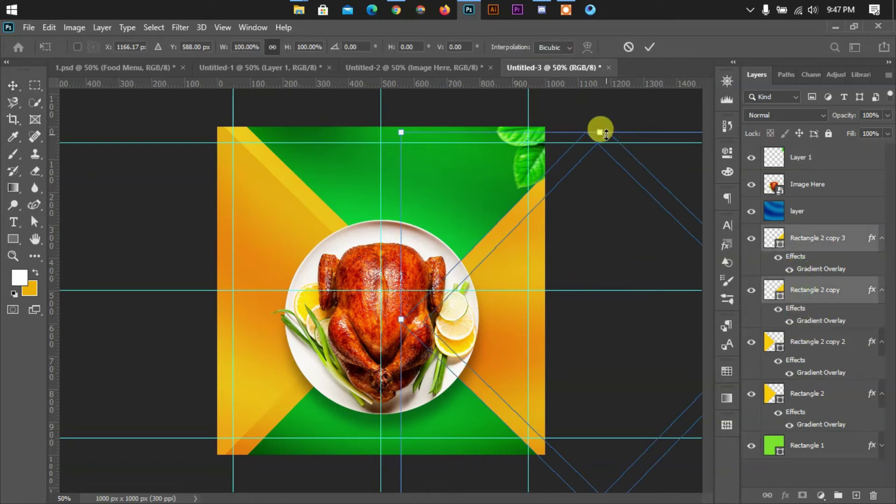
{"action": "left_click_drag", "start_coordinate": [600, 133], "coordinate": [593, 242]}
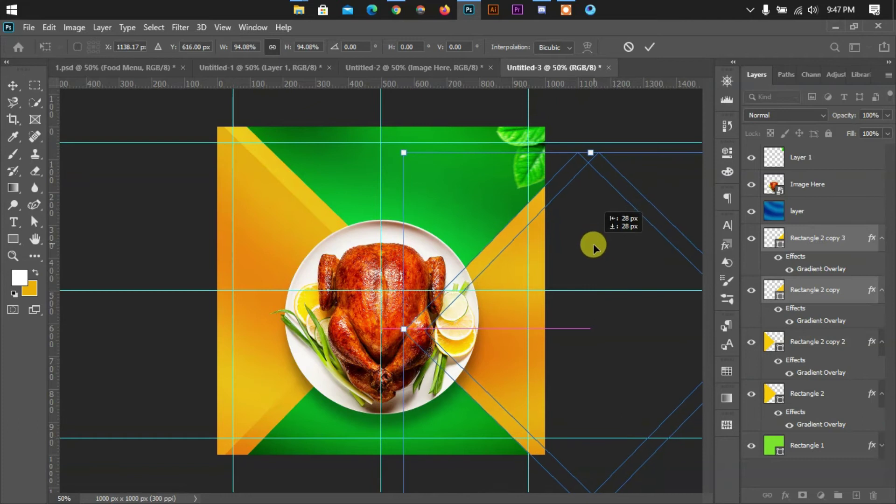
{"action": "left_click", "coordinate": [649, 47]}
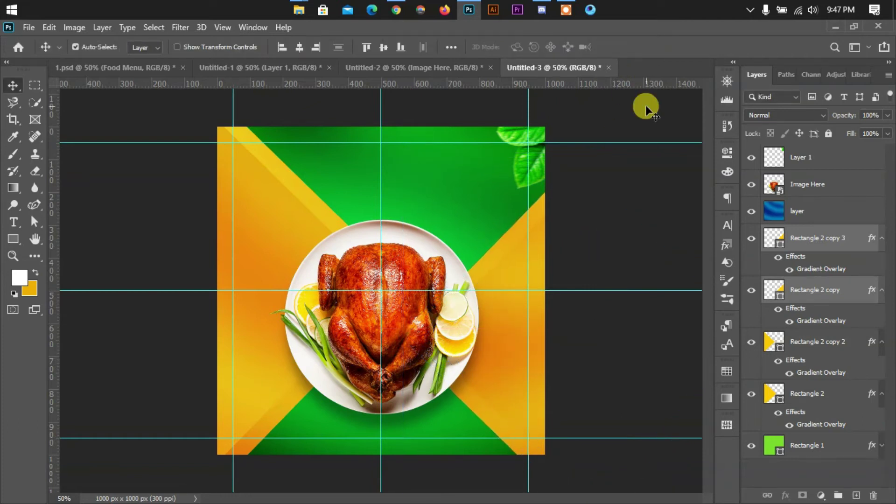
{"action": "left_click", "coordinate": [394, 96]}
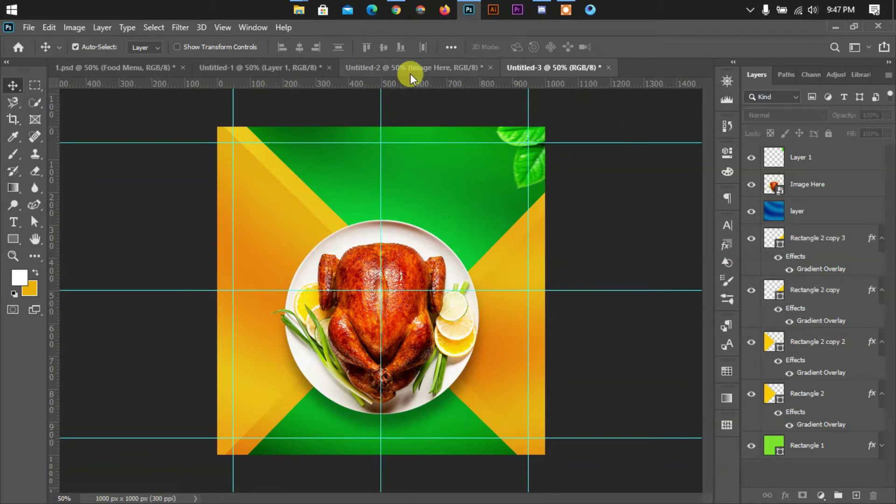
Copy the two tomato layers in from Untitled-1, peeking in from the left and right edges
{"action": "left_click", "coordinate": [396, 74]}
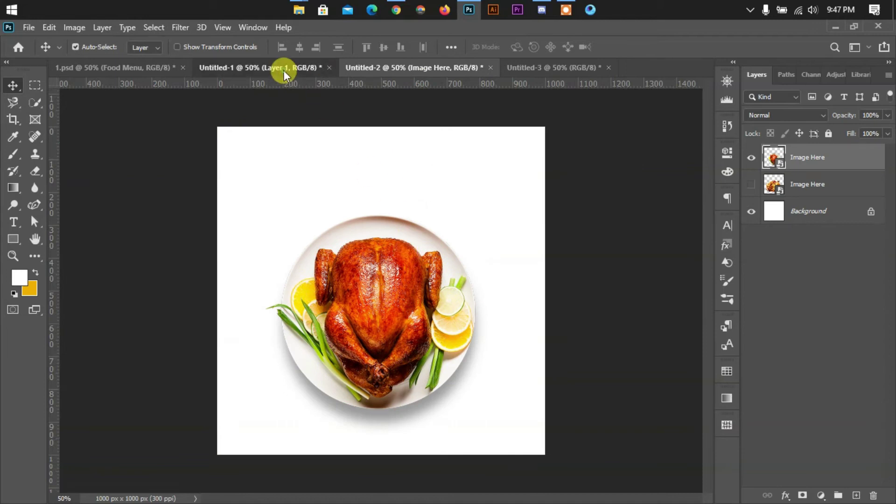
{"action": "left_click", "coordinate": [283, 70]}
{"action": "left_click_drag", "start_coordinate": [514, 354], "coordinate": [401, 163]}
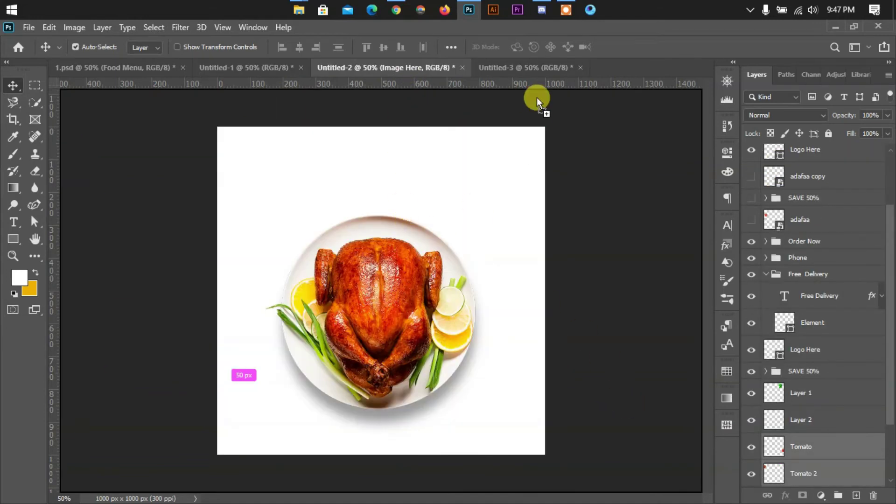
{"action": "left_click_drag", "start_coordinate": [401, 164], "coordinate": [471, 218]}
{"action": "key", "text": "ctrl+t"}
{"action": "left_click_drag", "start_coordinate": [326, 145], "coordinate": [235, 214]}
{"action": "left_click", "coordinate": [649, 47]}
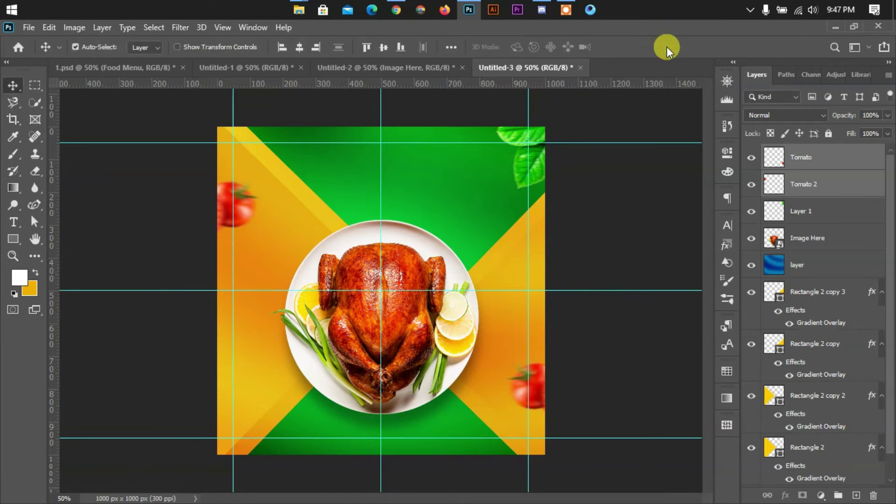
{"action": "left_click", "coordinate": [677, 221]}
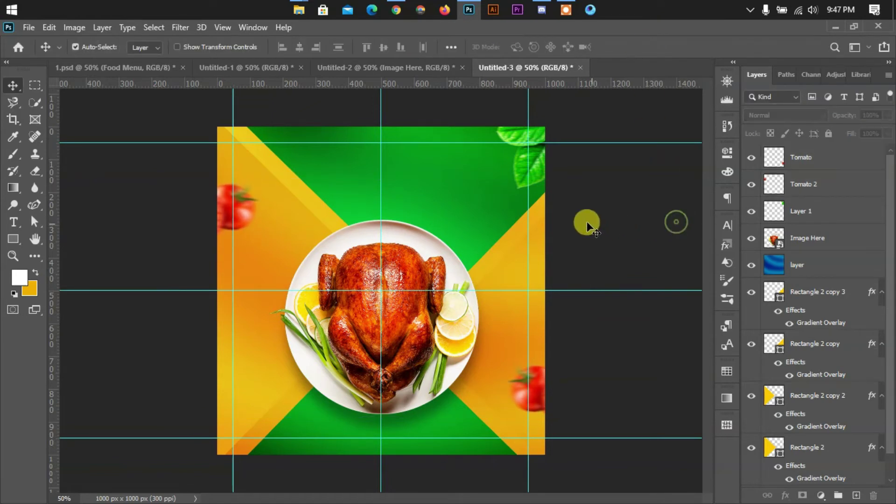
Add a new Layer 2 below Image Here and load the Circular 9 brush at 700 px
{"action": "left_click", "coordinate": [12, 156]}
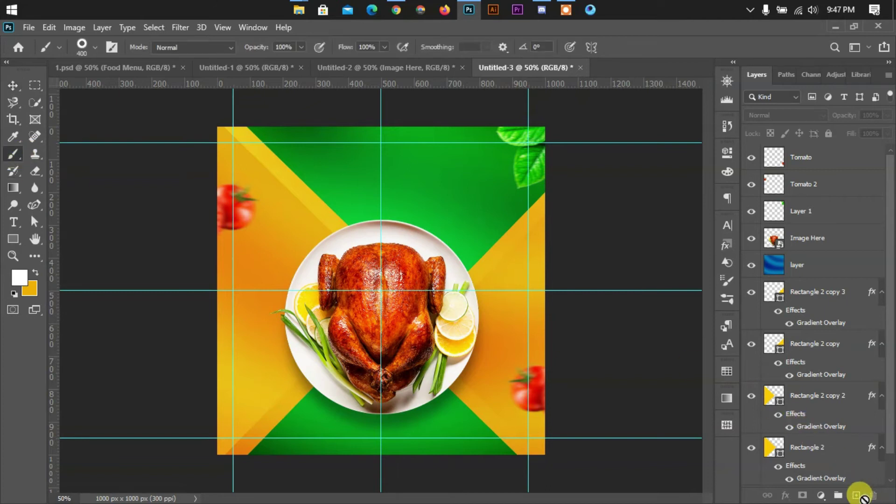
{"action": "left_click", "coordinate": [856, 496]}
{"action": "left_click_drag", "start_coordinate": [828, 169], "coordinate": [800, 265]}
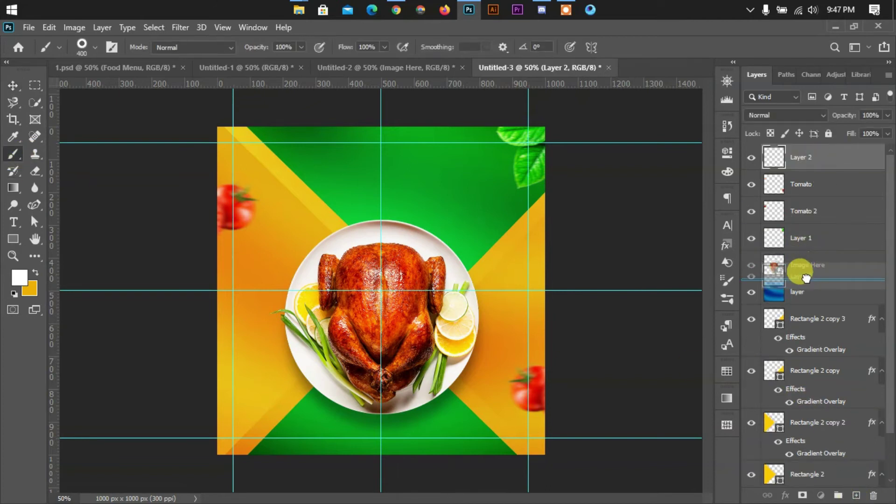
{"action": "left_click", "coordinate": [95, 47]}
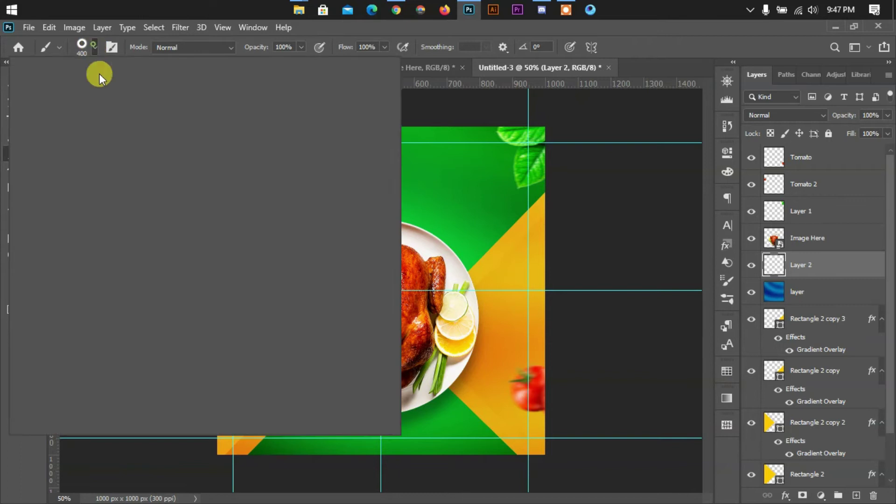
{"action": "scroll", "coordinate": [366, 148], "scroll_direction": "up", "scroll_amount": 1}
{"action": "scroll", "coordinate": [366, 149], "scroll_direction": "up", "scroll_amount": 1}
{"action": "scroll", "coordinate": [366, 148], "scroll_direction": "up", "scroll_amount": 1}
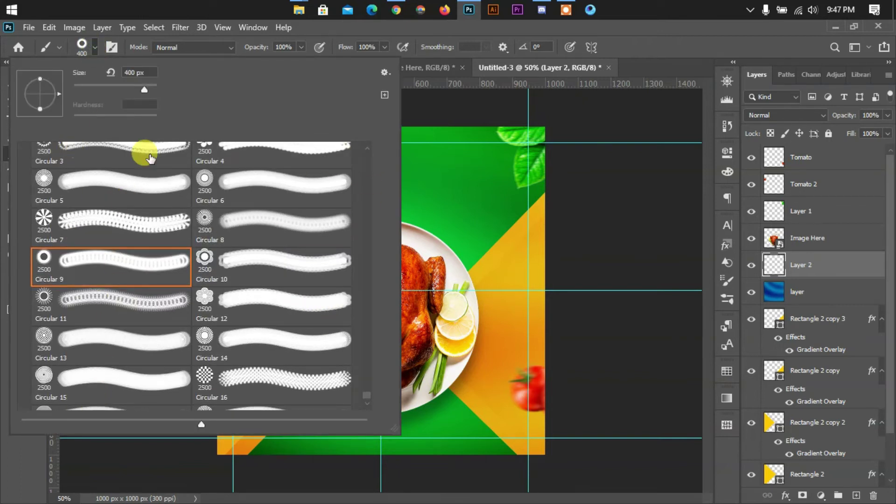
{"action": "scroll", "coordinate": [365, 146], "scroll_direction": "up", "scroll_amount": 1}
{"action": "scroll", "coordinate": [366, 146], "scroll_direction": "up", "scroll_amount": 3}
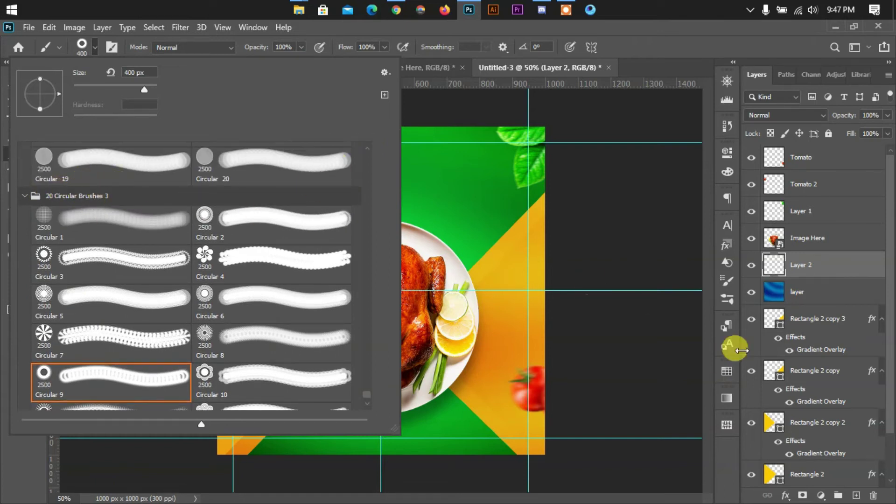
{"action": "left_click", "coordinate": [768, 270]}
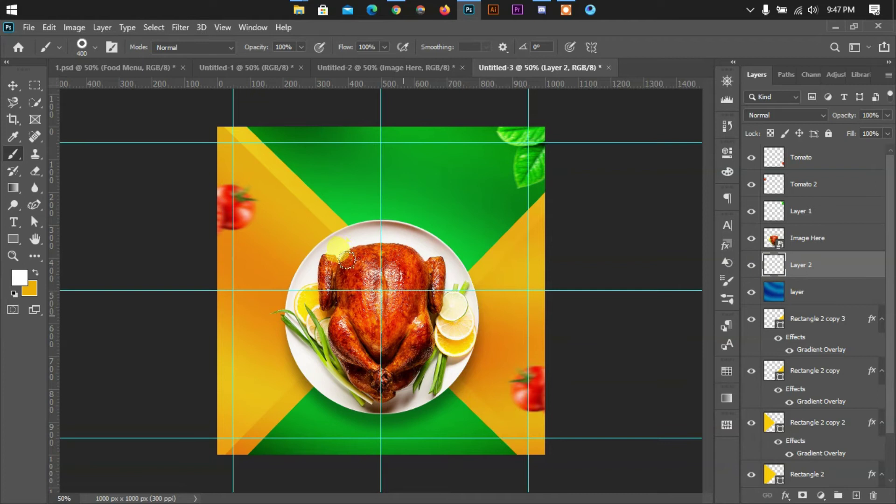
{"action": "key", "text": "bracketright"}
{"action": "key", "text": "bracketright"}
{"action": "key", "text": "bracketright"}
{"action": "key", "text": "bracketleft"}
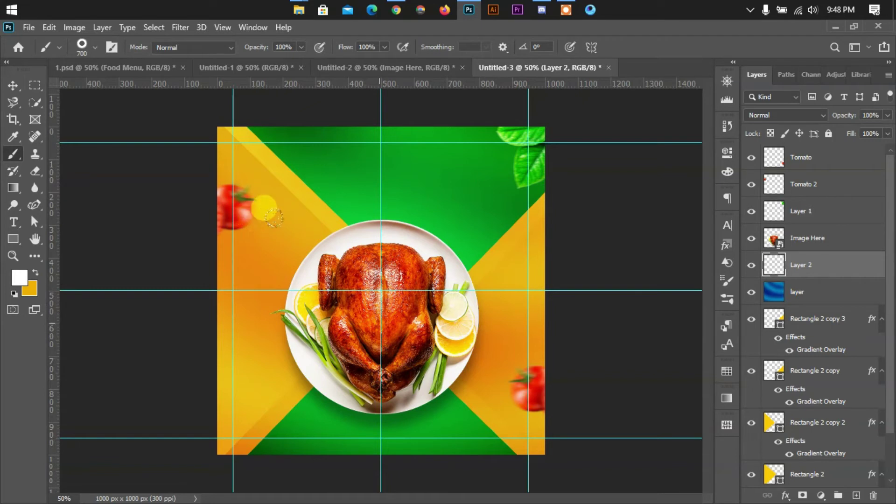
Stamp a white halftone dot ring around the plate and scale it to 96%
{"action": "left_click", "coordinate": [381, 317]}
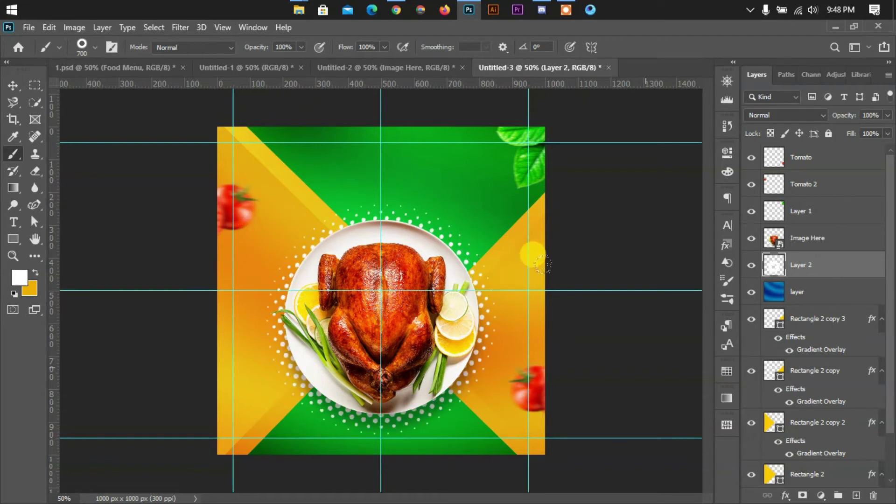
{"action": "left_click", "coordinate": [12, 85]}
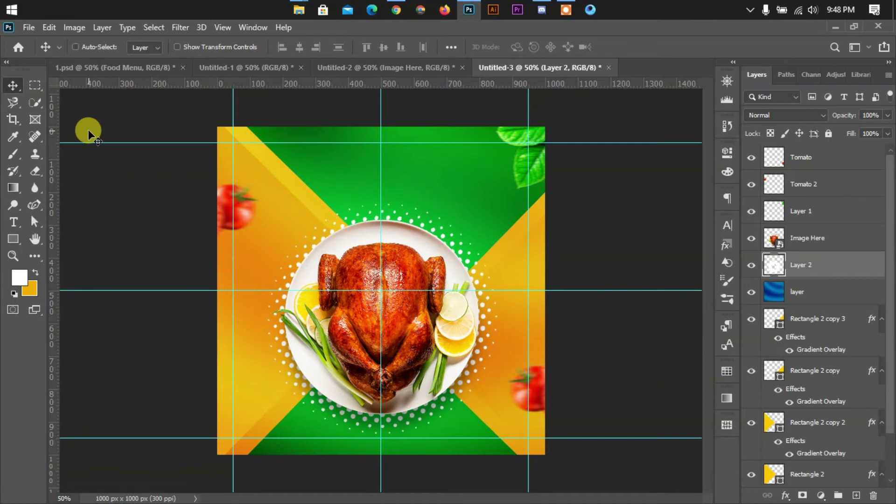
{"action": "key", "text": "ctrl+t"}
{"action": "left_click_drag", "start_coordinate": [498, 205], "coordinate": [495, 209]}
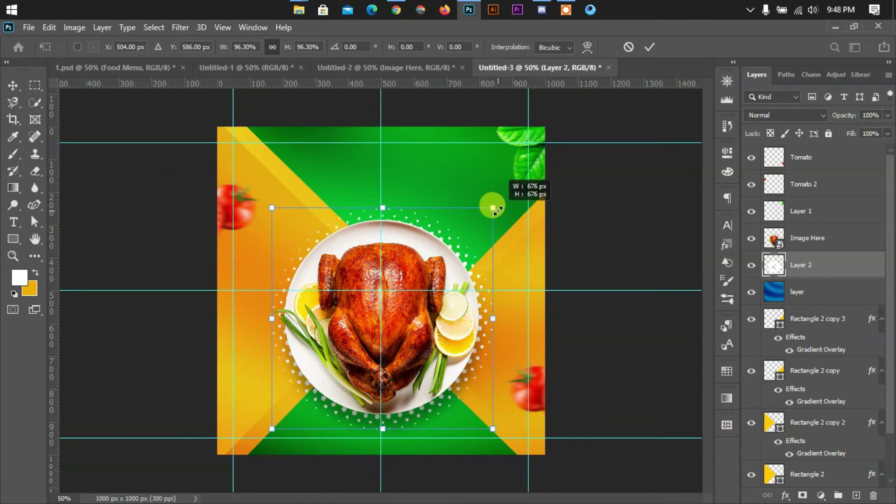
{"action": "left_click", "coordinate": [649, 47]}
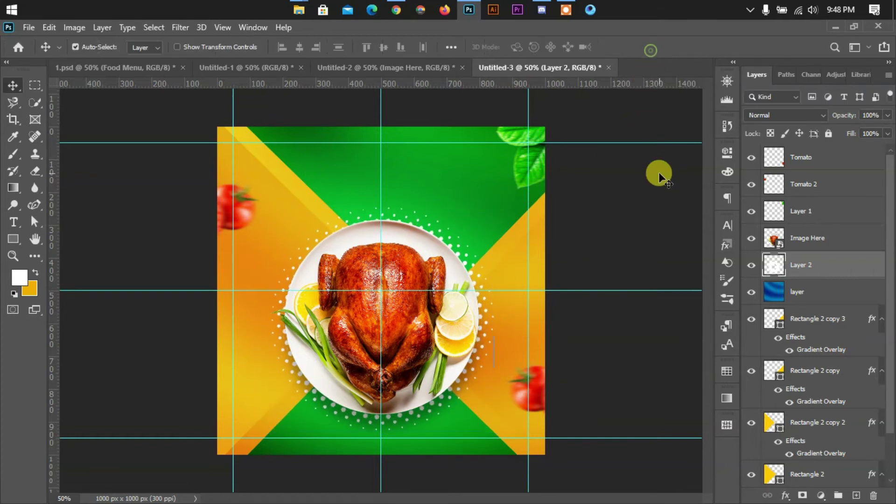
{"action": "left_click", "coordinate": [660, 173]}
Add an empty Layer 3 and drag it down the layer stack
{"action": "left_click", "coordinate": [856, 496]}
{"action": "mouse_move", "coordinate": [798, 161]}
{"action": "left_mouse_down"}
{"action": "mouse_move", "coordinate": [788, 299]}
{"action": "mouse_move", "coordinate": [776, 295]}
{"action": "left_mouse_up"}
{"action": "mouse_move", "coordinate": [796, 345]}
{"action": "left_mouse_down"}
{"action": "mouse_move", "coordinate": [808, 449]}
{"action": "mouse_move", "coordinate": [800, 460]}
{"action": "left_mouse_up"}
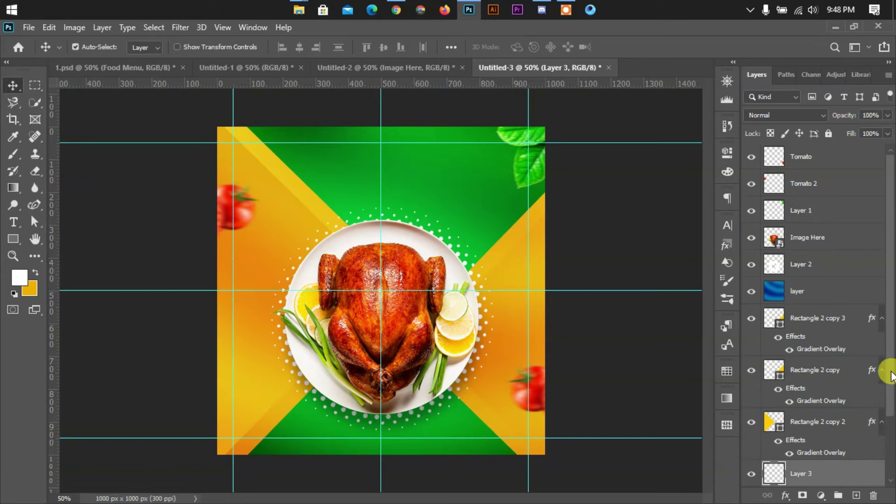
Move Layer 3 below Rectangle 2 and select the Circular 13 concentric-ring brush
{"action": "scroll", "coordinate": [880, 414], "scroll_direction": "down", "scroll_amount": 3}
{"action": "left_click_drag", "start_coordinate": [860, 428], "coordinate": [838, 474]}
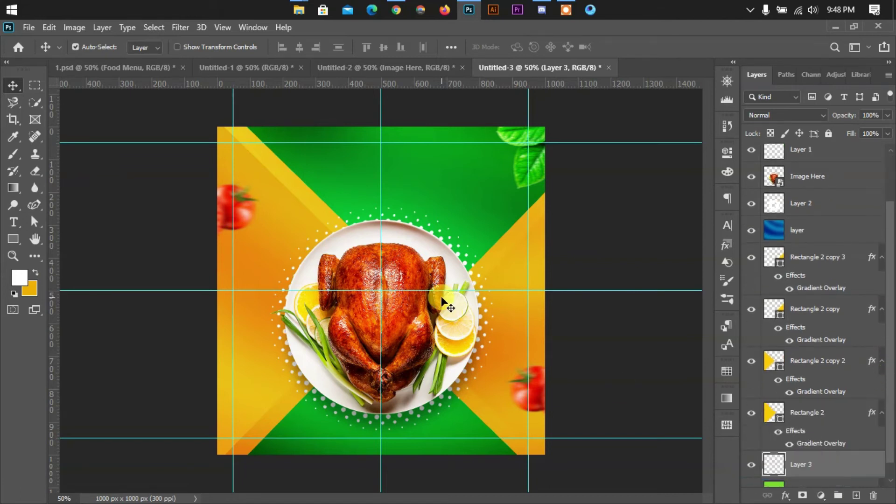
{"action": "left_click", "coordinate": [11, 157]}
{"action": "left_click", "coordinate": [96, 47]}
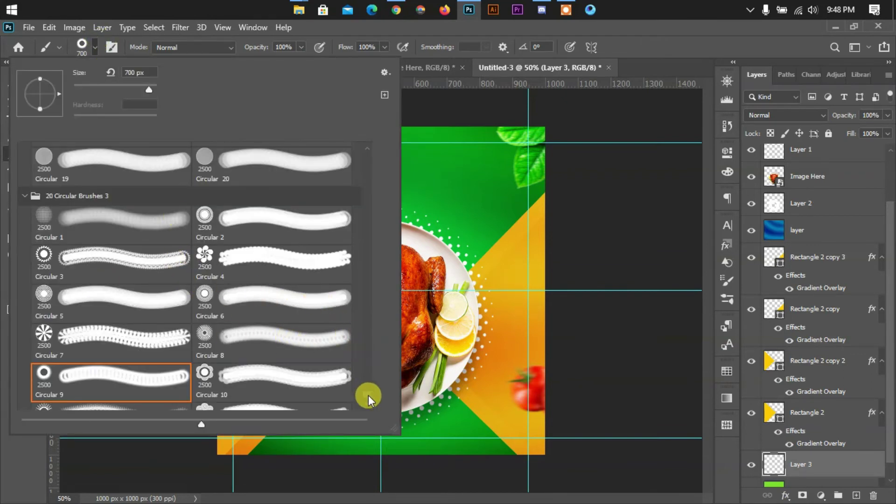
{"action": "scroll", "coordinate": [369, 394], "scroll_direction": "up", "scroll_amount": 5}
{"action": "scroll", "coordinate": [369, 390], "scroll_direction": "up", "scroll_amount": 5}
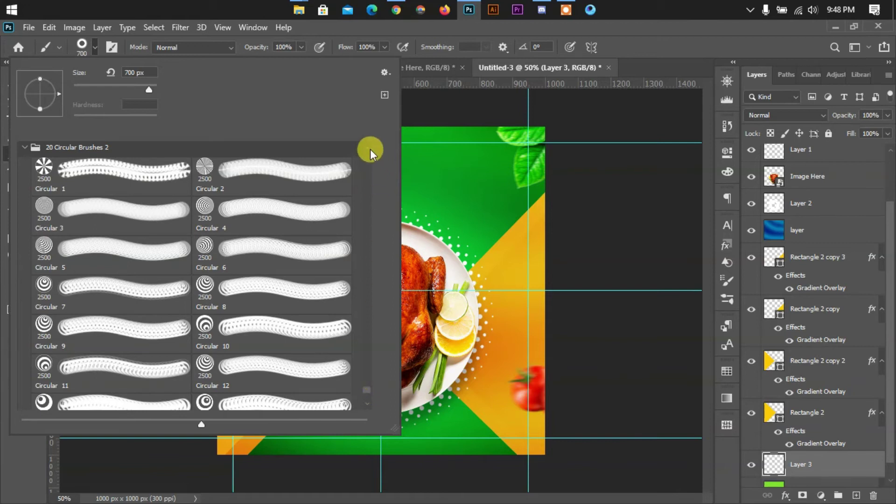
{"action": "scroll", "coordinate": [371, 149], "scroll_direction": "up", "scroll_amount": 3}
{"action": "scroll", "coordinate": [370, 149], "scroll_direction": "up", "scroll_amount": 3}
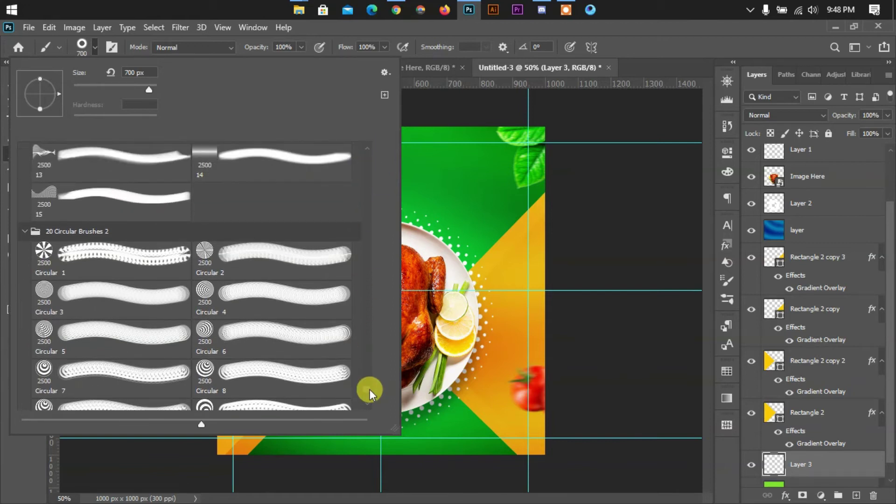
{"action": "scroll", "coordinate": [369, 394], "scroll_direction": "down", "scroll_amount": 2}
{"action": "scroll", "coordinate": [368, 400], "scroll_direction": "down", "scroll_amount": 3}
{"action": "scroll", "coordinate": [368, 400], "scroll_direction": "down", "scroll_amount": 1}
{"action": "scroll", "coordinate": [368, 399], "scroll_direction": "down", "scroll_amount": 1}
{"action": "scroll", "coordinate": [367, 400], "scroll_direction": "down", "scroll_amount": 2}
{"action": "scroll", "coordinate": [368, 399], "scroll_direction": "down", "scroll_amount": 1}
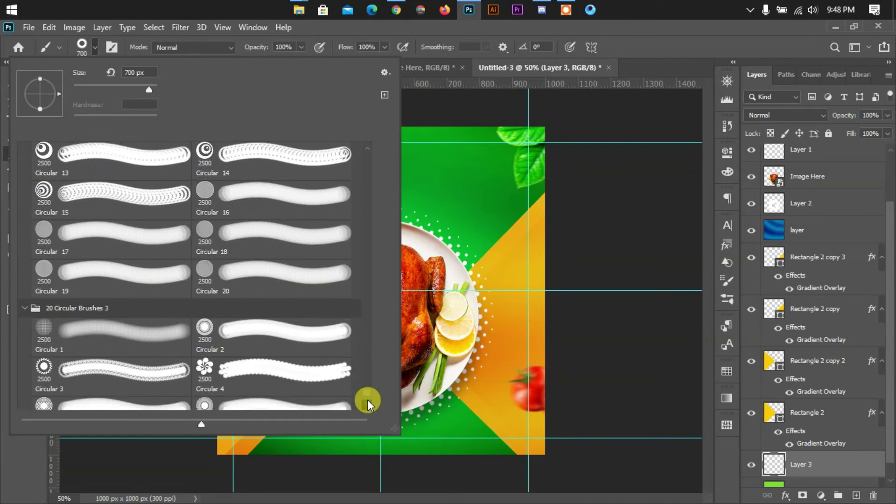
{"action": "scroll", "coordinate": [368, 400], "scroll_direction": "down", "scroll_amount": 2}
{"action": "scroll", "coordinate": [368, 400], "scroll_direction": "down", "scroll_amount": 1}
{"action": "scroll", "coordinate": [368, 399], "scroll_direction": "down", "scroll_amount": 1}
{"action": "scroll", "coordinate": [368, 399], "scroll_direction": "down", "scroll_amount": 1}
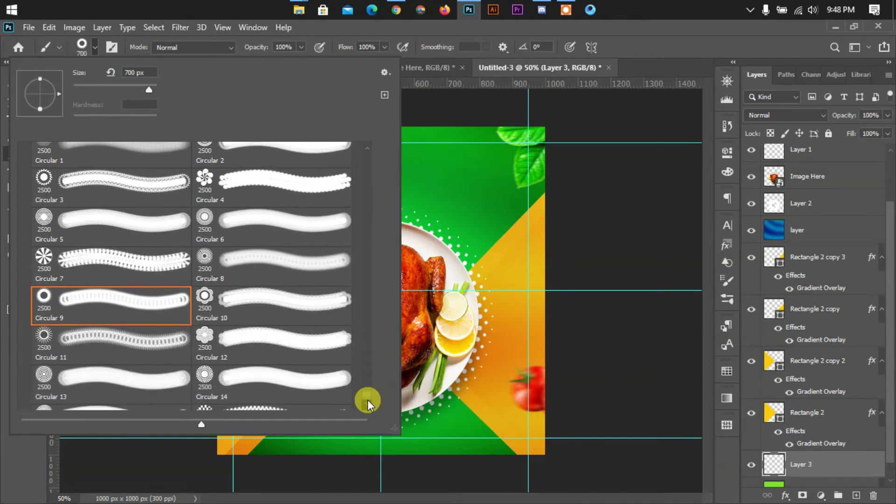
{"action": "scroll", "coordinate": [368, 399], "scroll_direction": "down", "scroll_amount": 1}
{"action": "left_click", "coordinate": [66, 329]}
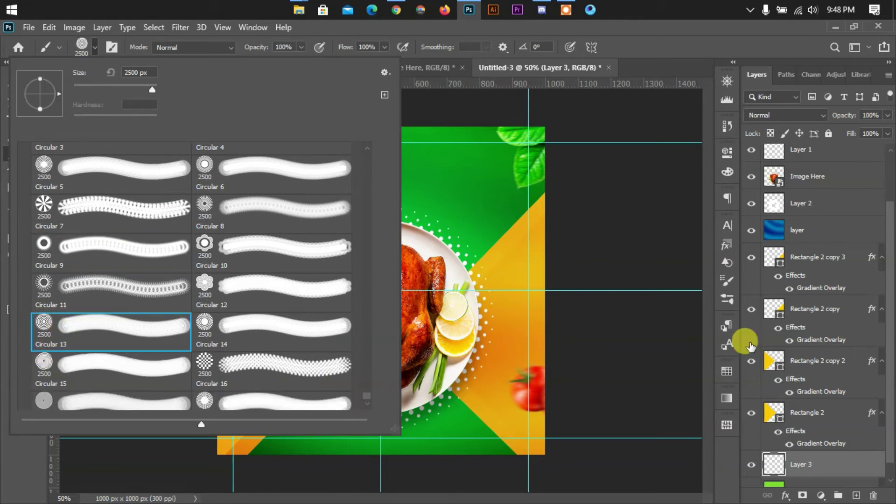
{"action": "left_click", "coordinate": [773, 463]}
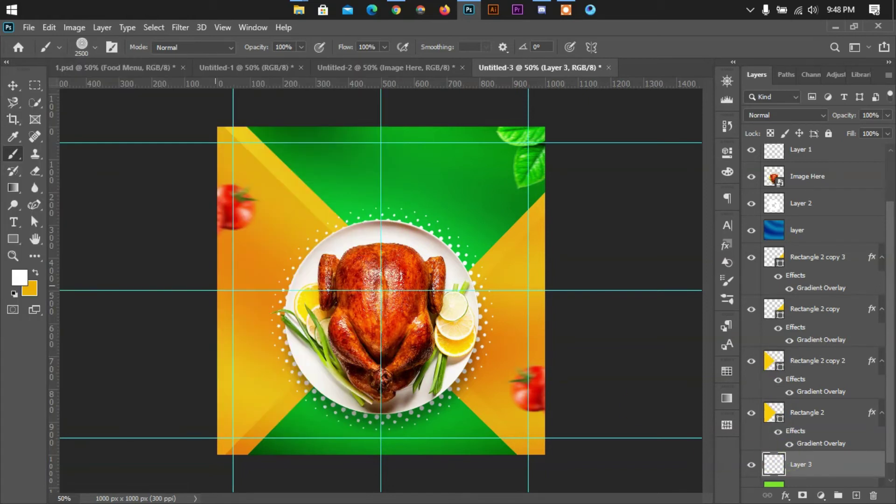
Sample the background green, brighten it, and stamp concentric rings around the plate
{"action": "left_click", "coordinate": [19, 278]}
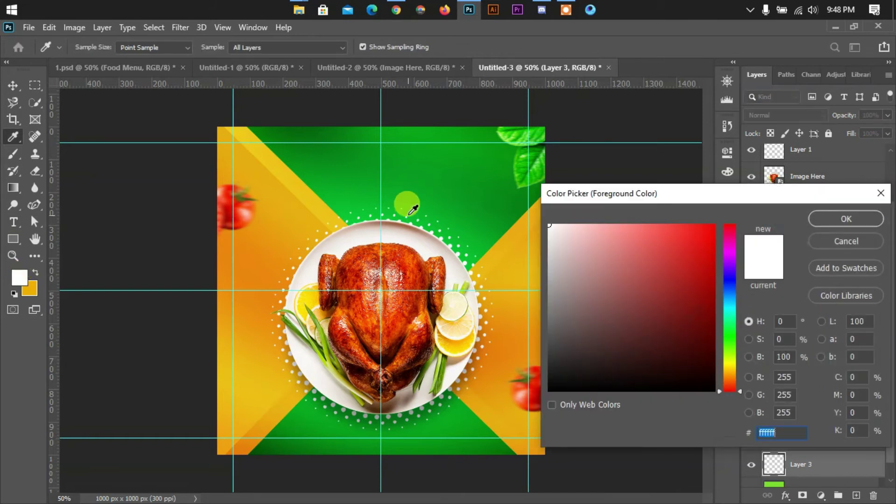
{"action": "left_click", "coordinate": [415, 201]}
{"action": "left_click_drag", "start_coordinate": [705, 255], "coordinate": [713, 249]}
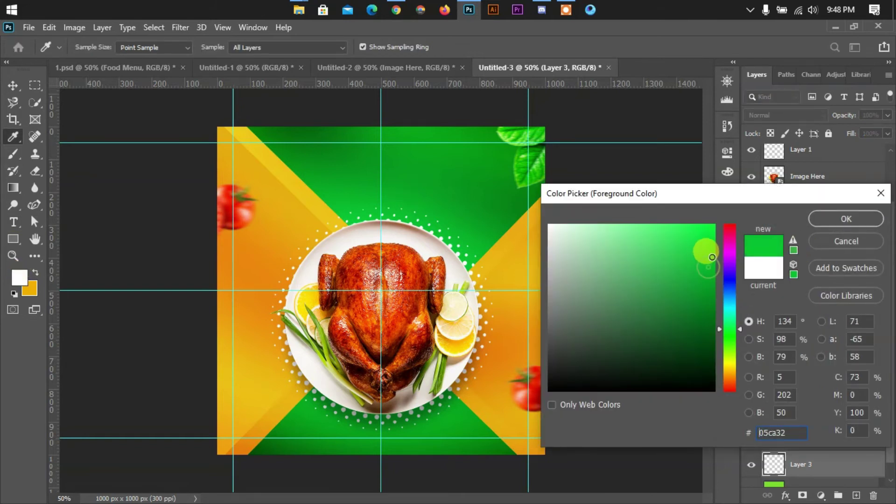
{"action": "left_click", "coordinate": [863, 216]}
{"action": "key", "text": "b"}
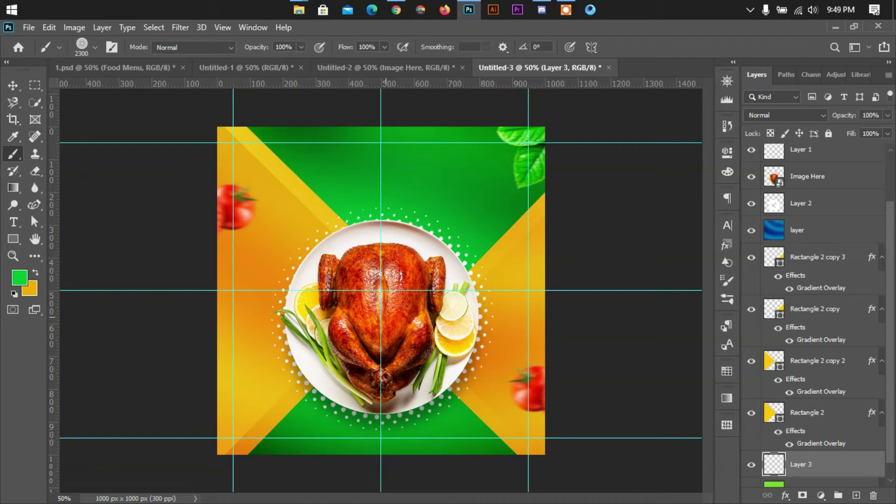
{"action": "left_click", "coordinate": [381, 290]}
Lower Layer 3's opacity to 12%
{"action": "left_click", "coordinate": [887, 115]}
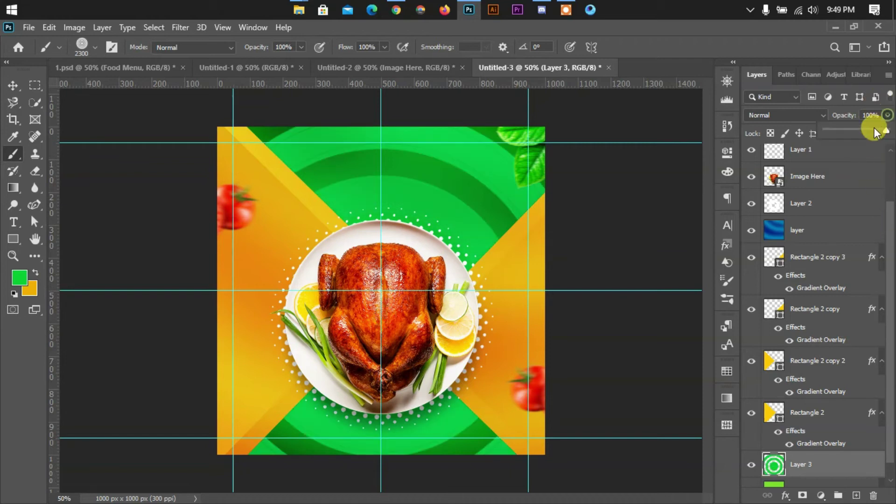
{"action": "left_click_drag", "start_coordinate": [845, 130], "coordinate": [844, 130]}
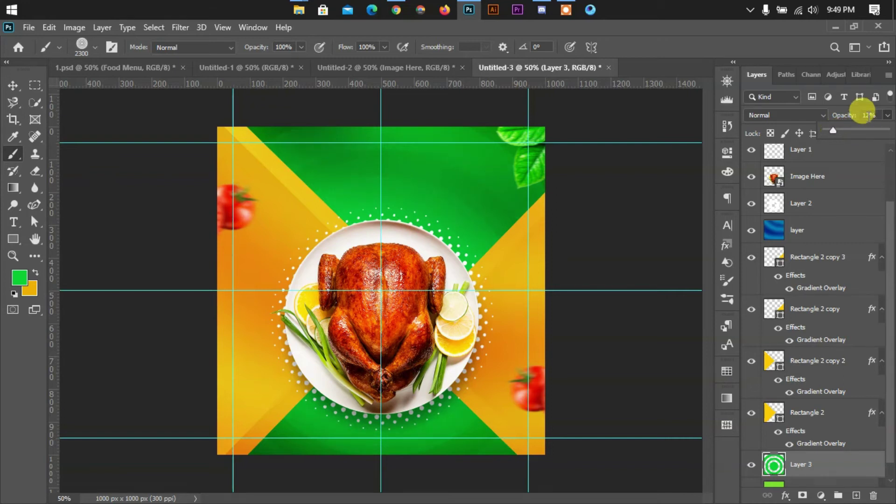
{"action": "left_click", "coordinate": [12, 85]}
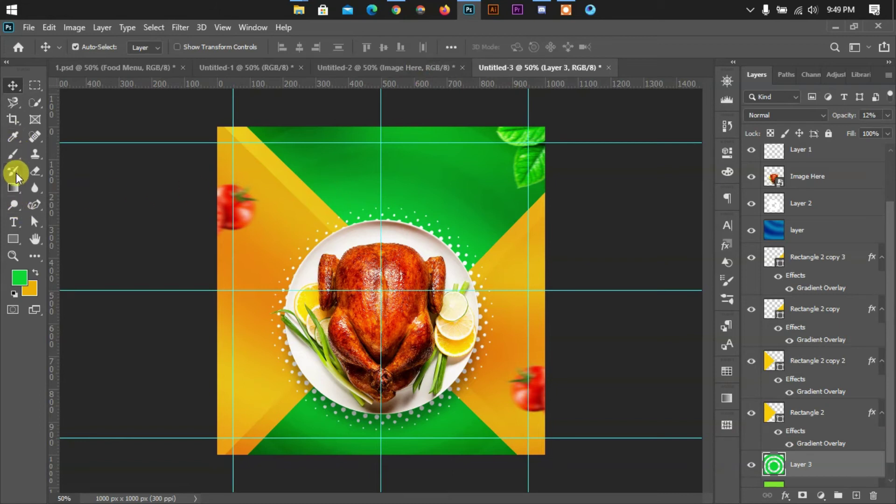
Add a 'Delicious' text layer above the plate and colour it white (ffffff)
{"action": "left_click", "coordinate": [13, 221]}
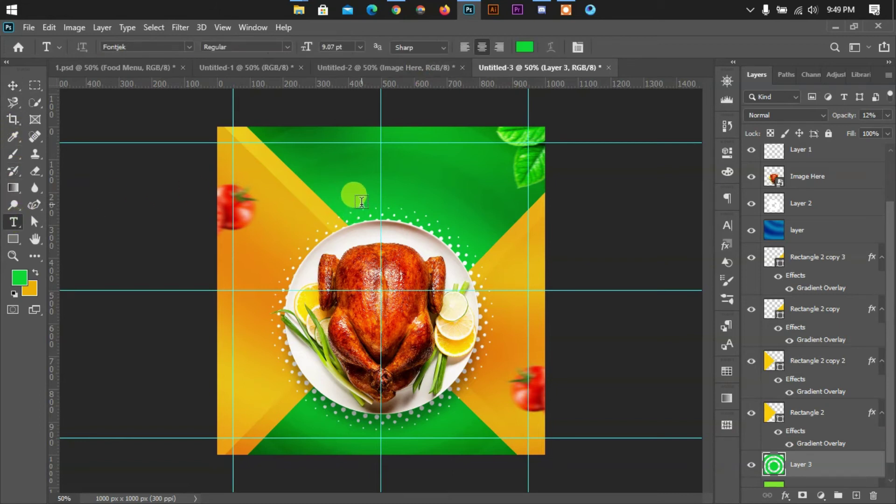
{"action": "left_click", "coordinate": [362, 202]}
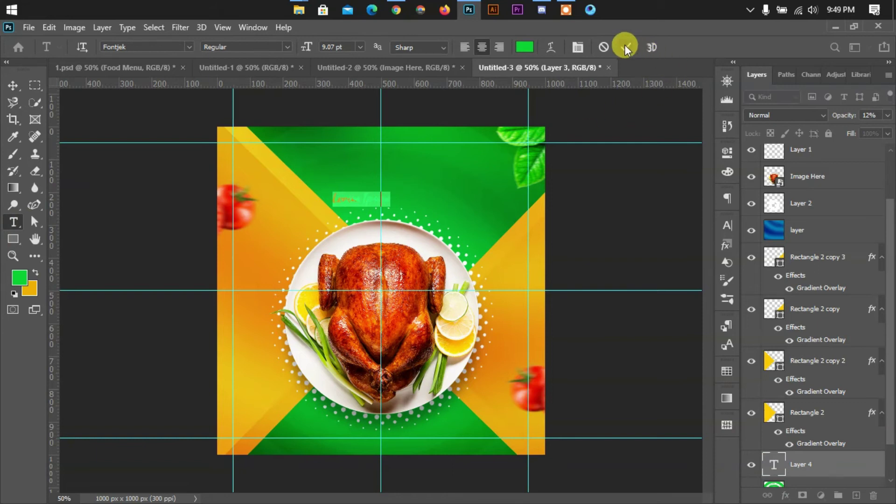
{"action": "key", "text": "BackSpace"}
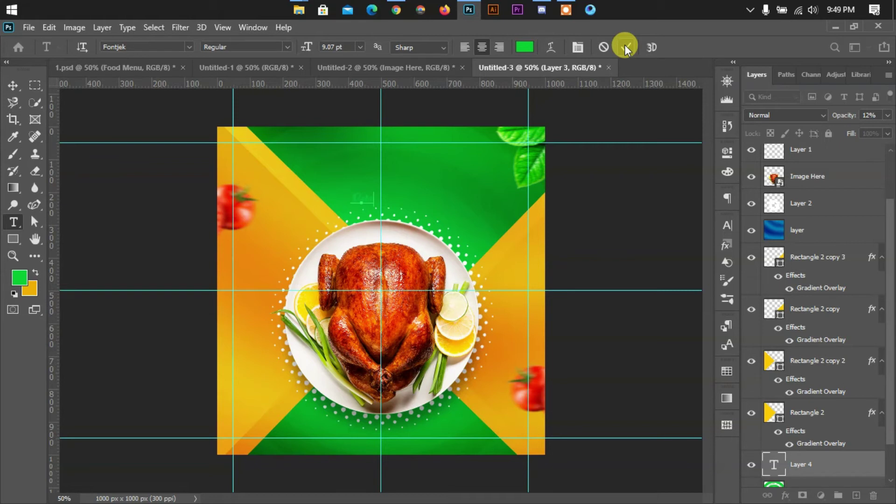
{"action": "left_click", "coordinate": [13, 85]}
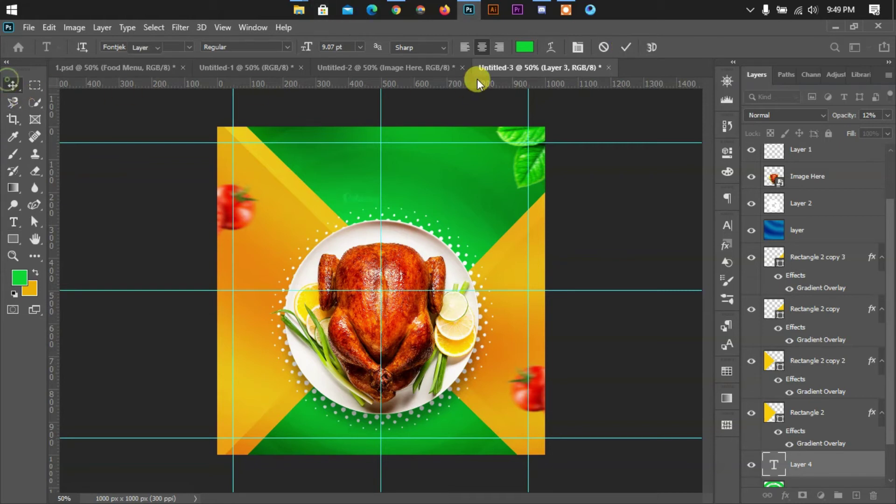
{"action": "left_click", "coordinate": [727, 236]}
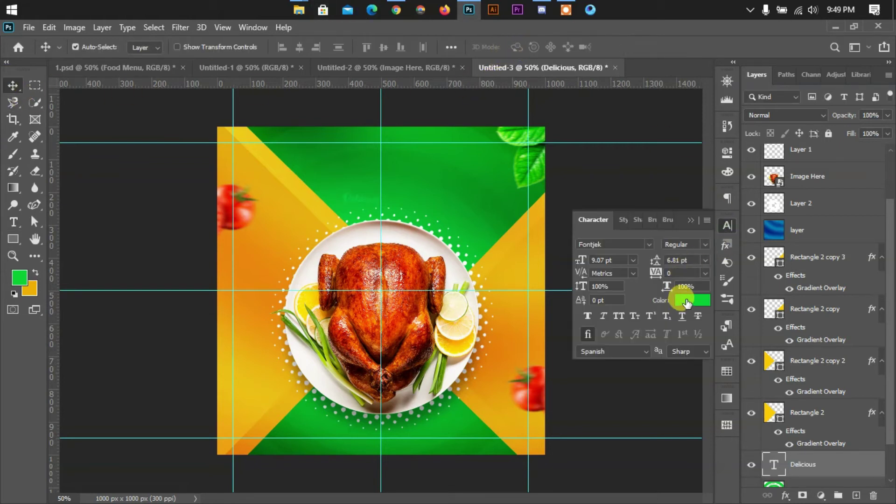
{"action": "left_click", "coordinate": [686, 300]}
{"action": "type", "text": "ffffff"}
{"action": "left_click", "coordinate": [831, 225]}
Enlarge the Delicious text and move its layer to the top of the stack
{"action": "key", "text": "ctrl+t"}
{"action": "mouse_move", "coordinate": [381, 199]}
{"action": "left_mouse_down"}
{"action": "mouse_move", "coordinate": [488, 201]}
{"action": "mouse_move", "coordinate": [393, 183]}
{"action": "left_mouse_up"}
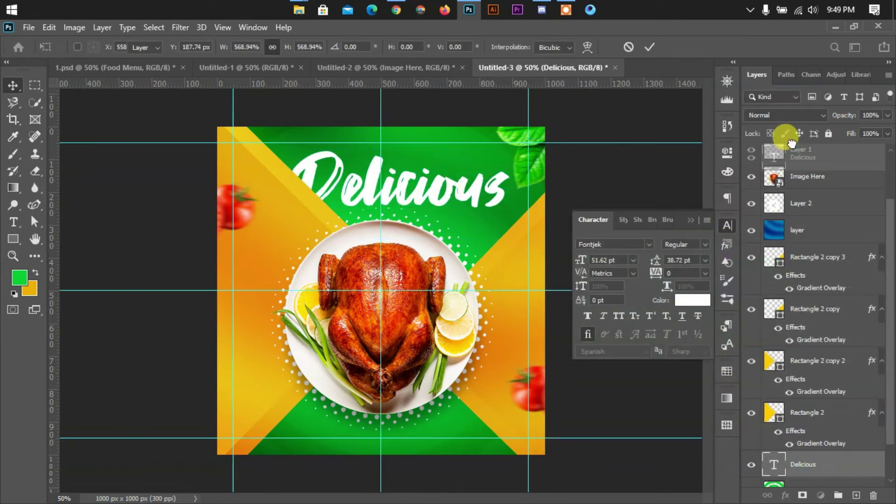
{"action": "left_click_drag", "start_coordinate": [802, 464], "coordinate": [794, 163]}
{"action": "scroll", "coordinate": [886, 202], "scroll_direction": "up", "scroll_amount": 2}
{"action": "mouse_move", "coordinate": [838, 236]}
{"action": "left_mouse_down"}
{"action": "mouse_move", "coordinate": [816, 156]}
{"action": "mouse_move", "coordinate": [800, 147]}
{"action": "left_mouse_up"}
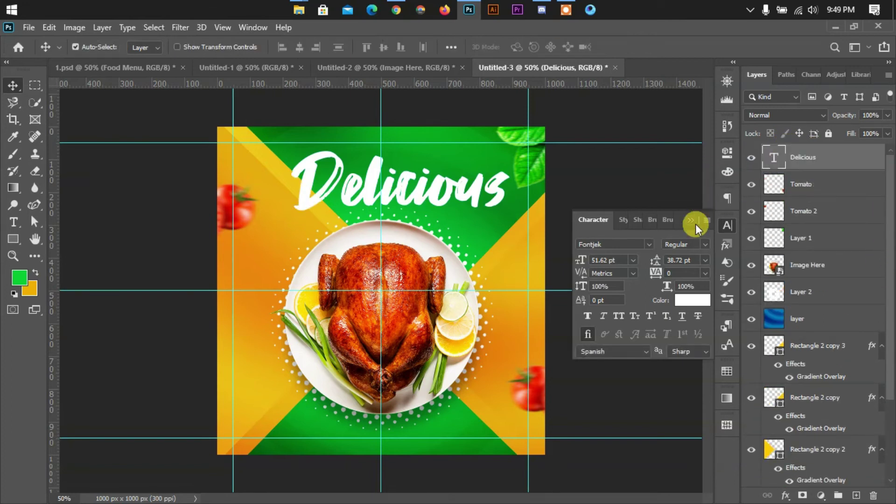
Set the Delicious title in the Daddy Rewind script font
{"action": "left_click", "coordinate": [692, 220]}
{"action": "left_click_drag", "start_coordinate": [461, 192], "coordinate": [455, 194]}
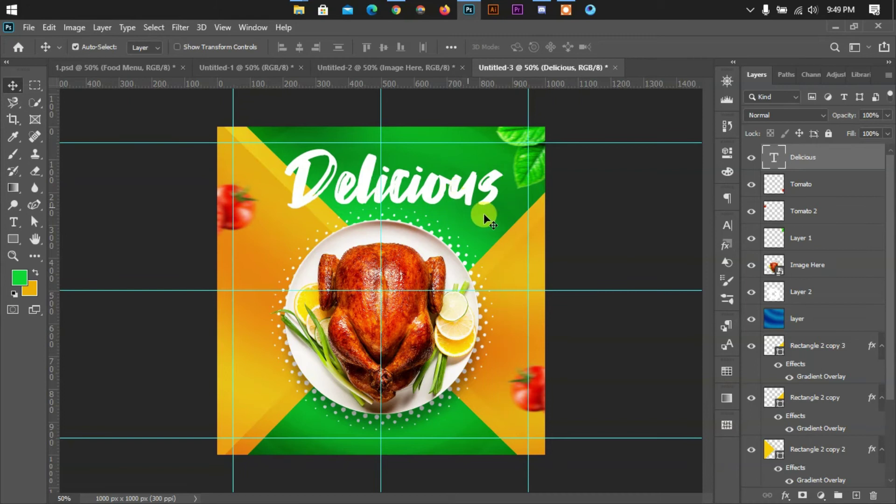
{"action": "left_click", "coordinate": [727, 224]}
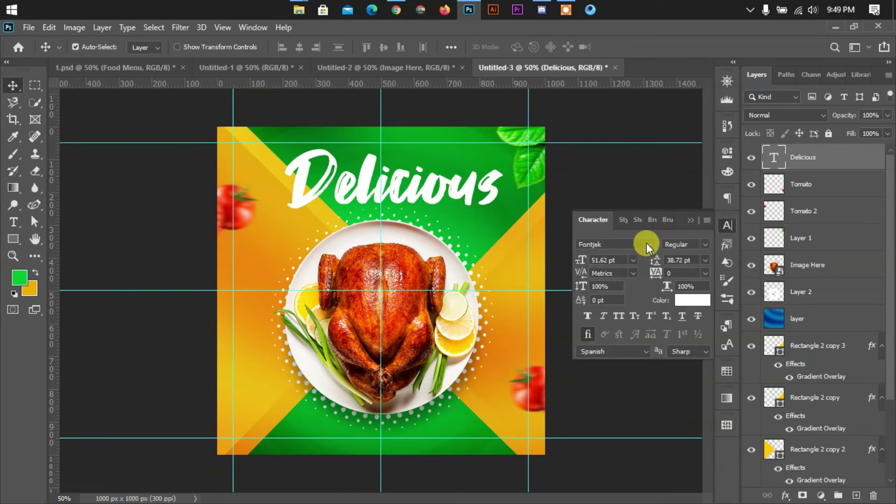
{"action": "left_click", "coordinate": [646, 243]}
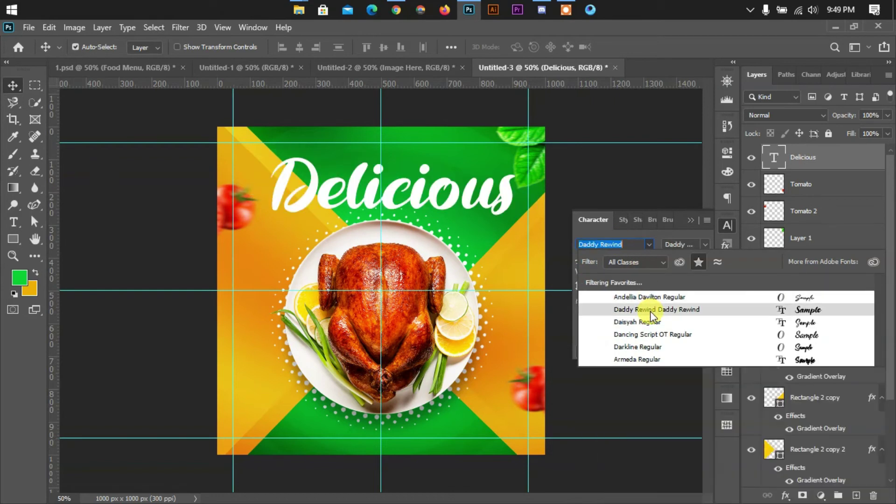
{"action": "left_click", "coordinate": [651, 312]}
{"action": "left_click_drag", "start_coordinate": [504, 216], "coordinate": [547, 228]}
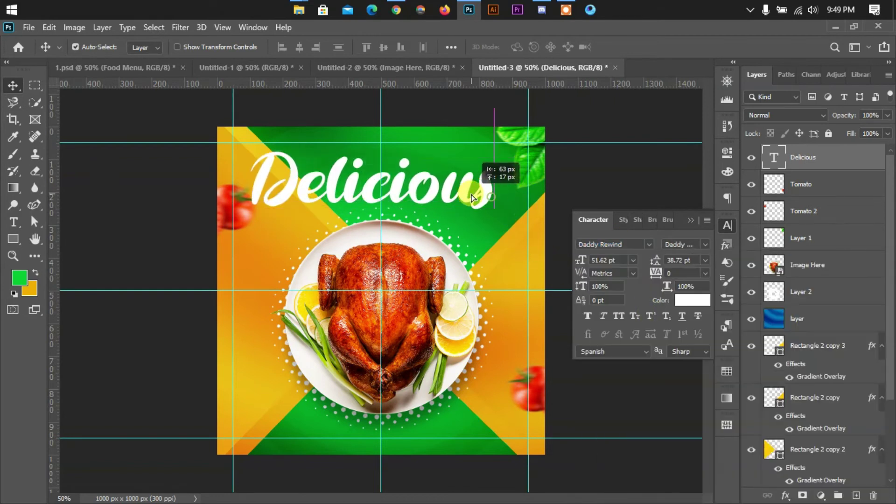
Resize Delicious to 43 pt and recentre it above the plate
{"action": "left_click", "coordinate": [602, 260]}
{"action": "double_click", "coordinate": [604, 262]}
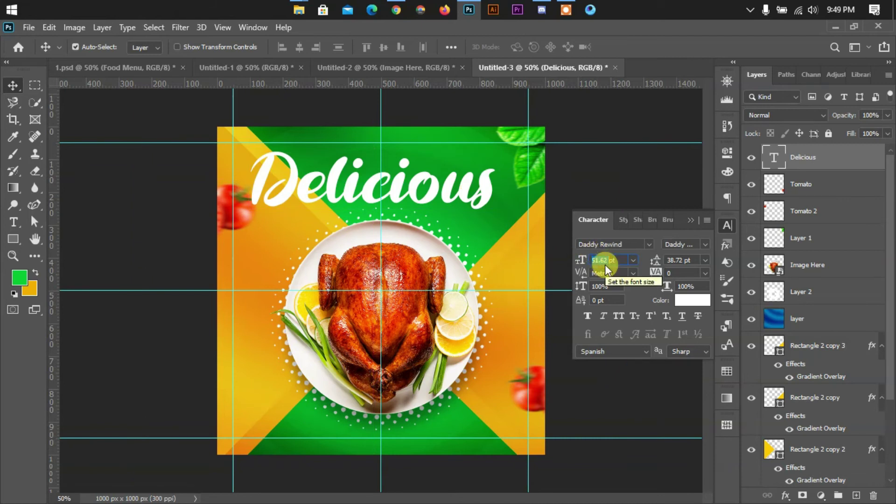
{"action": "type", "text": "43pt"}
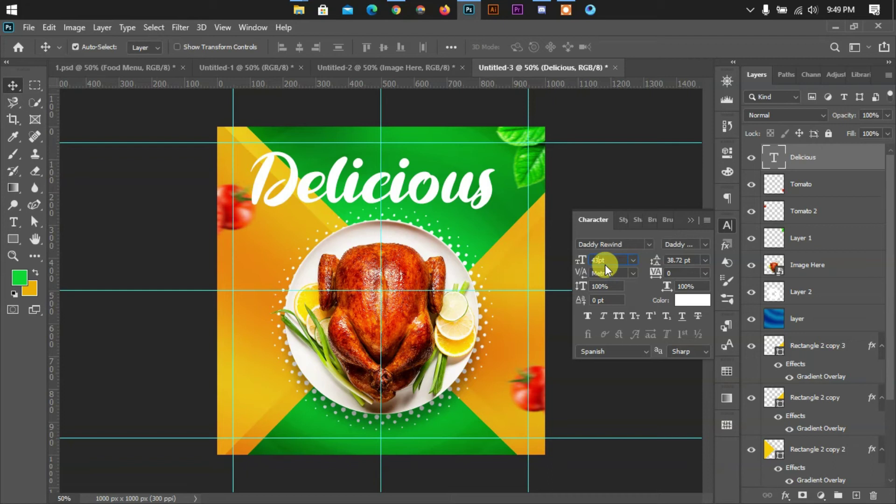
{"action": "key", "text": "Return"}
{"action": "mouse_move", "coordinate": [433, 194]}
{"action": "left_mouse_down"}
{"action": "mouse_move", "coordinate": [449, 189]}
{"action": "mouse_move", "coordinate": [446, 180]}
{"action": "left_mouse_up"}
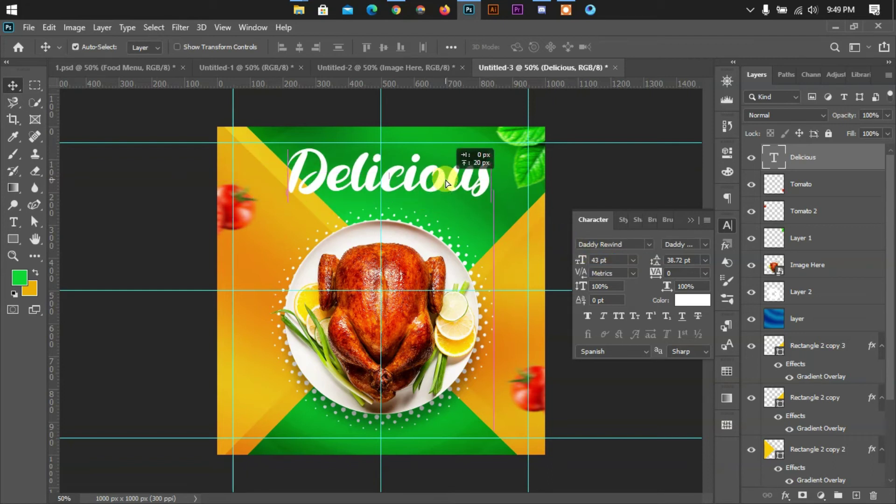
{"action": "left_click", "coordinate": [427, 274]}
Shrink the chicken plate and ring to about 91.59% and move them slightly down
{"action": "left_click", "coordinate": [804, 291], "text": "ctrl"}
{"action": "key", "text": "ctrl+t"}
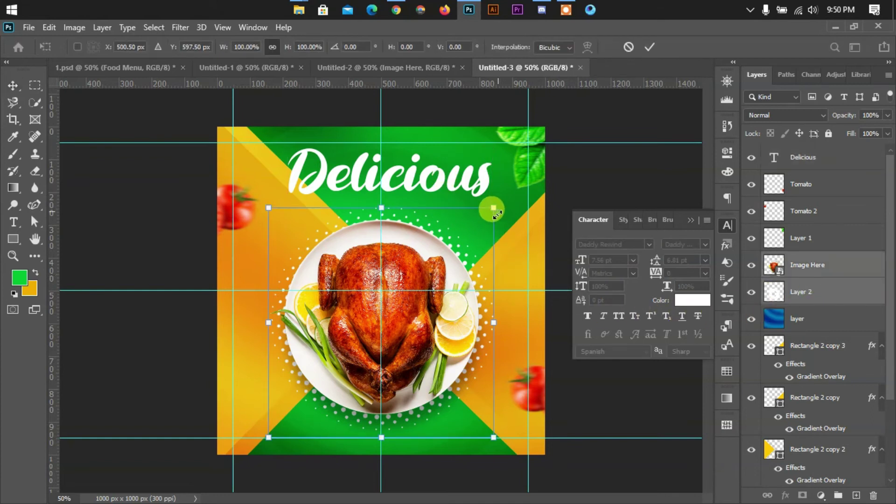
{"action": "left_click_drag", "start_coordinate": [494, 209], "coordinate": [484, 216]}
{"action": "left_click_drag", "start_coordinate": [430, 342], "coordinate": [418, 363]}
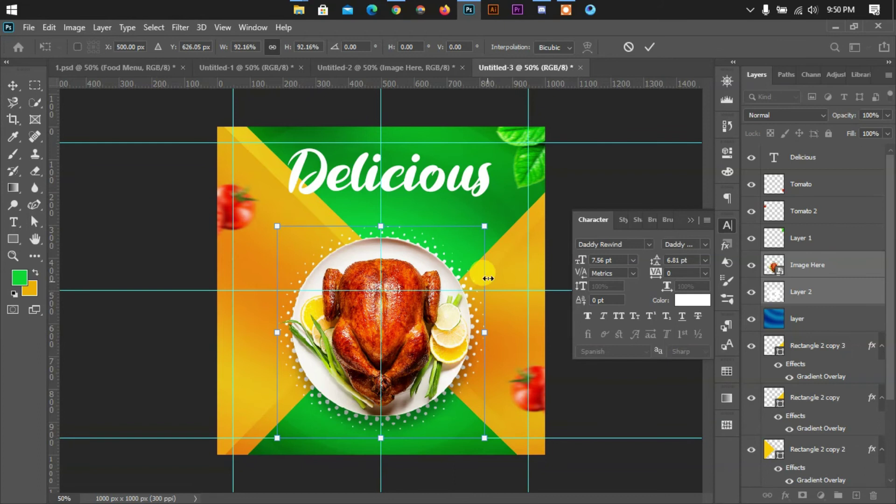
{"action": "left_click_drag", "start_coordinate": [485, 226], "coordinate": [492, 232]}
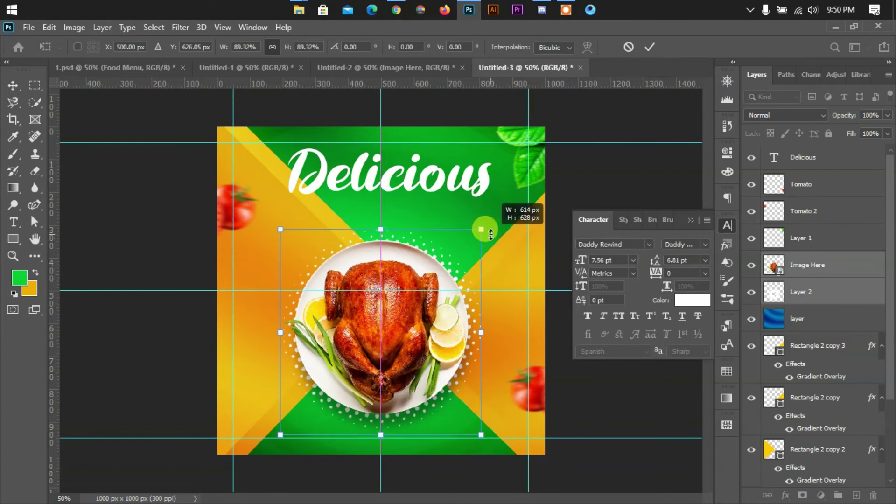
{"action": "left_click", "coordinate": [649, 47]}
Raise Delicious toward the top and add a duplicated white 'Food Menu' line beneath it
{"action": "mouse_move", "coordinate": [396, 178]}
{"action": "left_mouse_down"}
{"action": "mouse_move", "coordinate": [400, 170]}
{"action": "mouse_move", "coordinate": [404, 207]}
{"action": "left_mouse_up"}
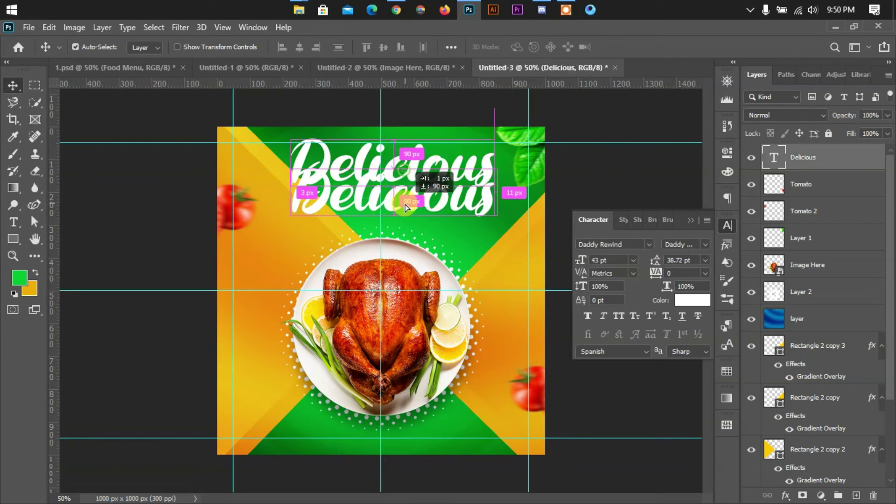
{"action": "key", "text": "t"}
{"action": "double_click", "coordinate": [404, 207]}
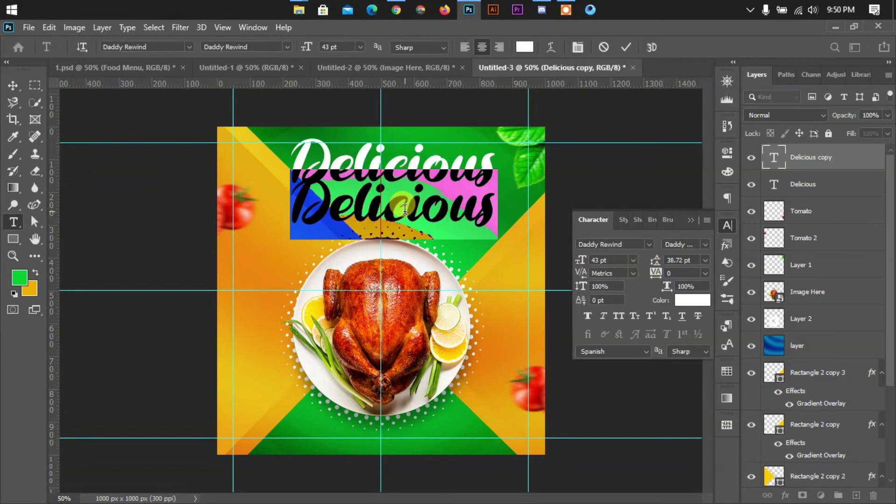
{"action": "type", "text": "Food "}
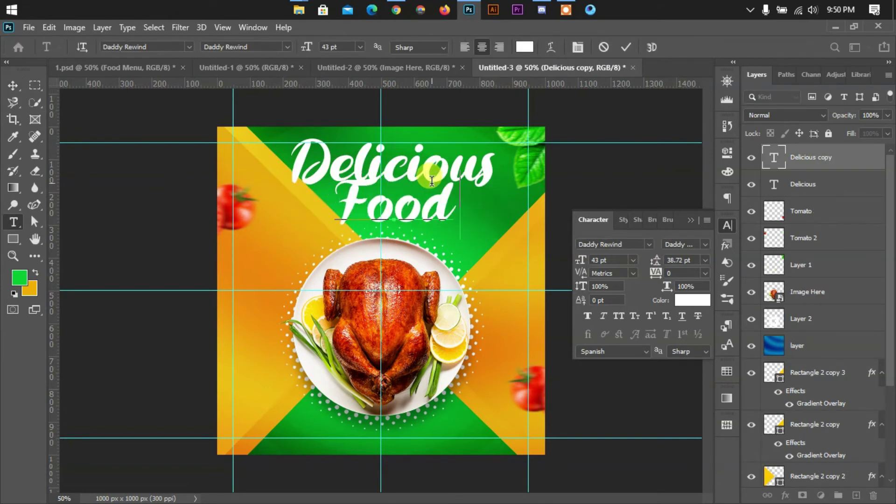
{"action": "type", "text": "Menu"}
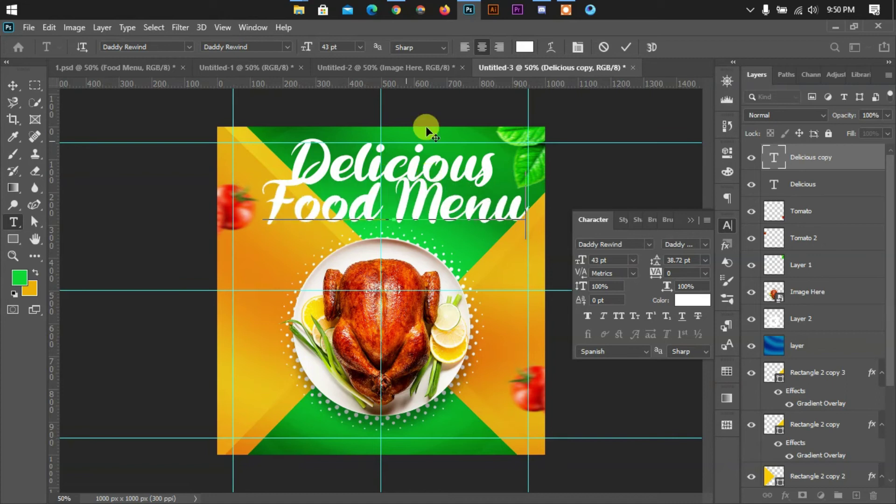
{"action": "left_click", "coordinate": [626, 47]}
{"action": "key", "text": "v"}
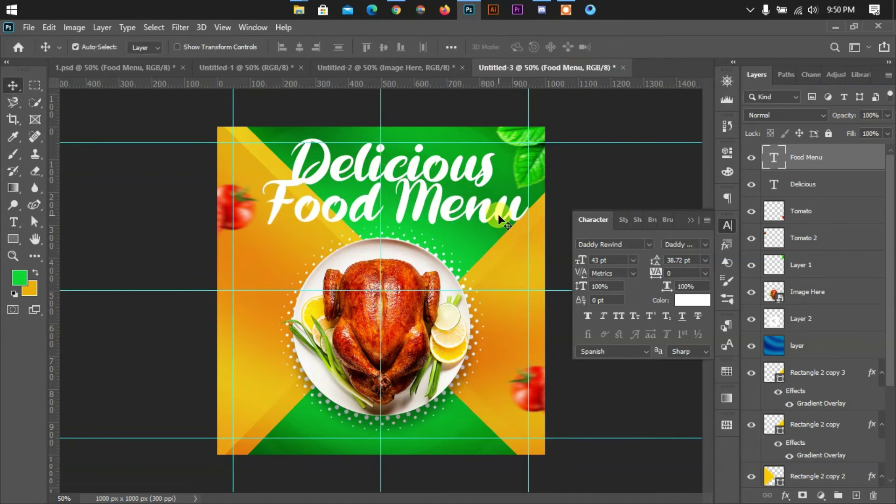
Set the Food Menu text in Homler Regular at 35 pt
{"action": "left_click", "coordinate": [651, 246]}
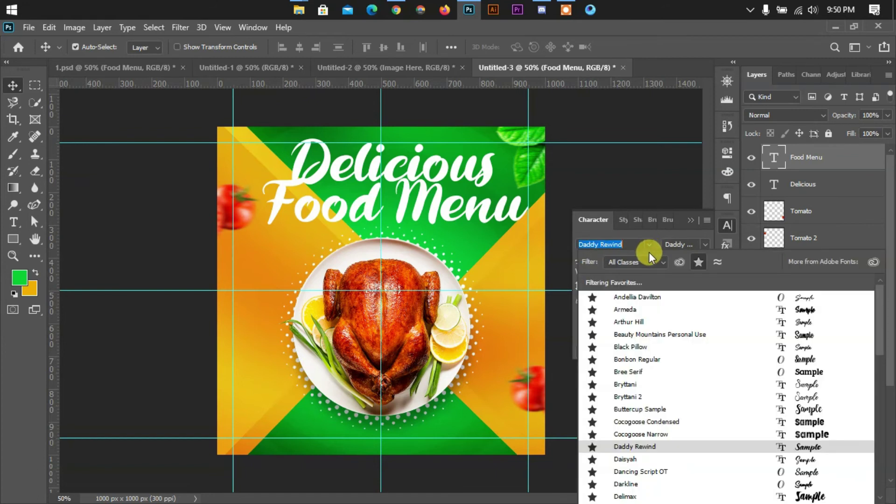
{"action": "type", "text": "ae"}
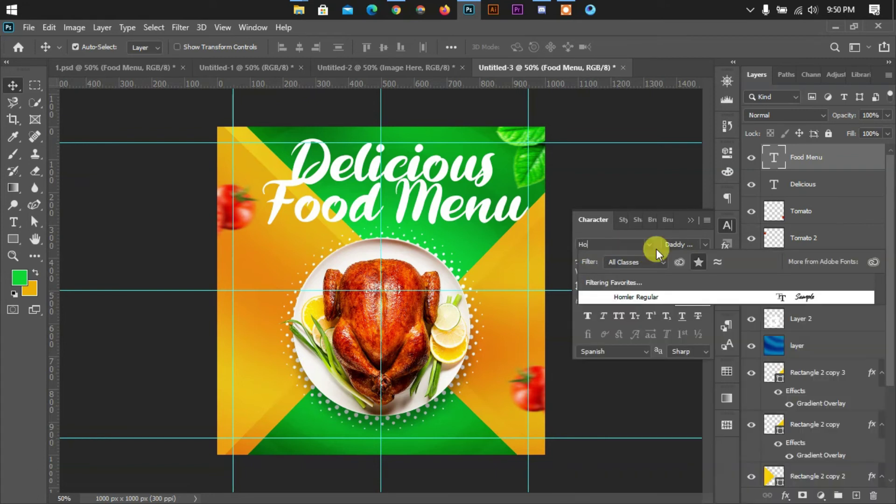
{"action": "key", "text": "BackSpace"}
{"action": "key", "text": "BackSpace"}
{"action": "type", "text": "ho"}
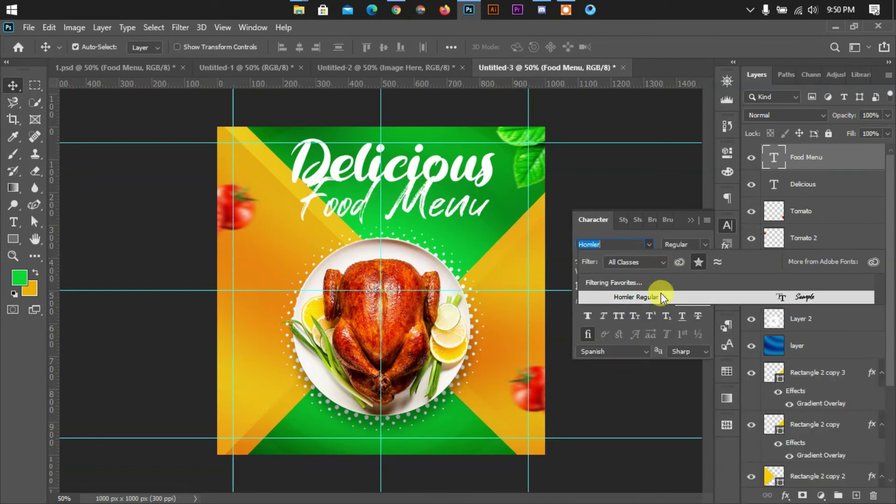
{"action": "left_click", "coordinate": [661, 294]}
{"action": "left_click", "coordinate": [599, 259]}
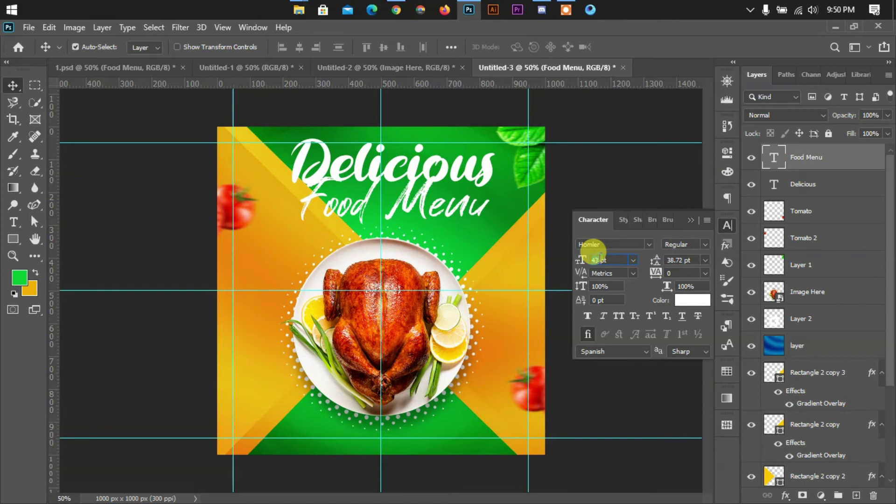
{"action": "key", "text": "Down"}
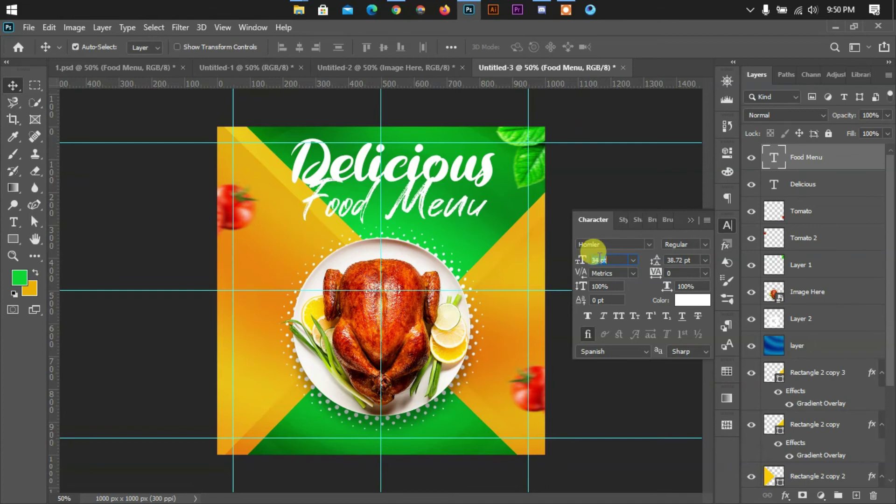
{"action": "key", "text": "Up"}
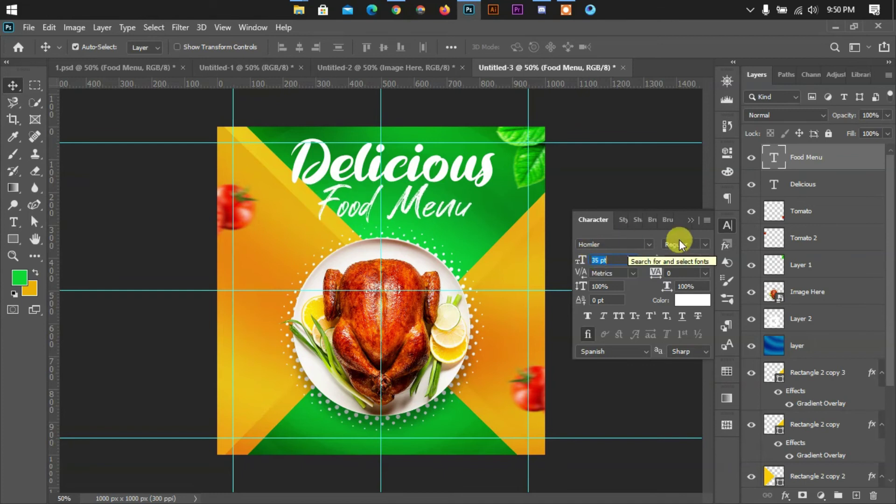
Order Food Menu below Delicious and shift both title lines together slightly left
{"action": "left_click", "coordinate": [690, 220]}
{"action": "left_click_drag", "start_coordinate": [813, 157], "coordinate": [815, 184]}
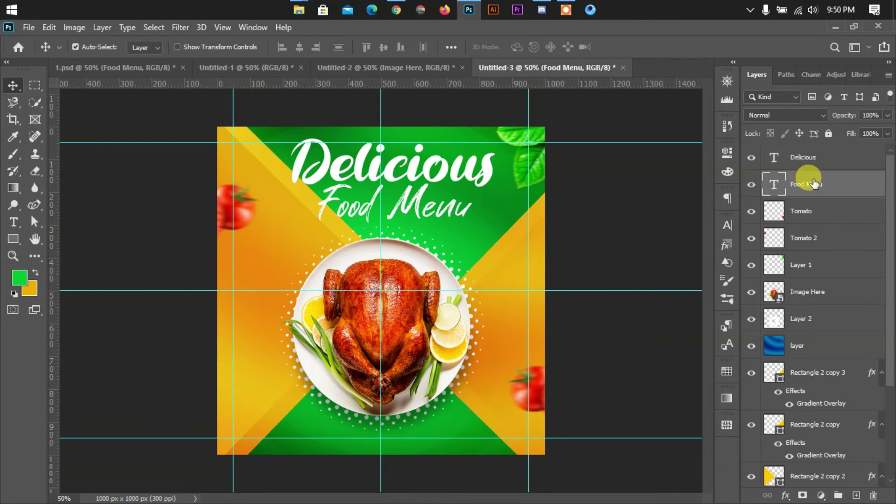
{"action": "left_click", "coordinate": [805, 165], "text": "shift"}
{"action": "key", "text": "shift+Down"}
{"action": "key", "text": "shift+Down"}
{"action": "key", "text": "shift+Down"}
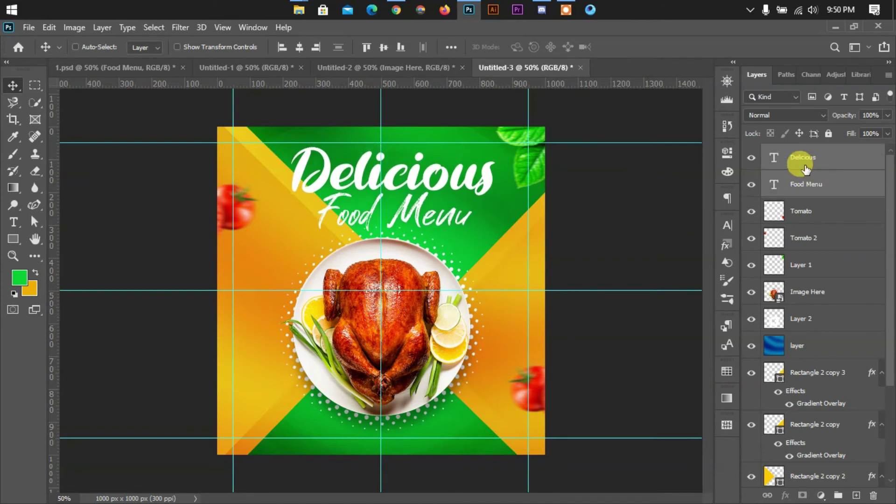
{"action": "key", "text": "ctrl+t"}
{"action": "key", "text": "shift+Left"}
{"action": "key", "text": "shift+Left"}
{"action": "key", "text": "Left"}
{"action": "key", "text": "Left"}
{"action": "key", "text": "Left"}
{"action": "key", "text": "shift+Left"}
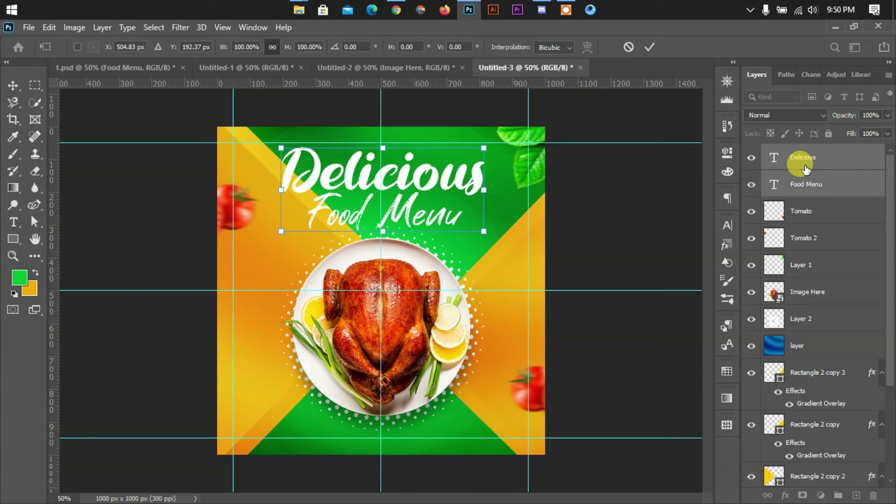
{"action": "left_click", "coordinate": [649, 54]}
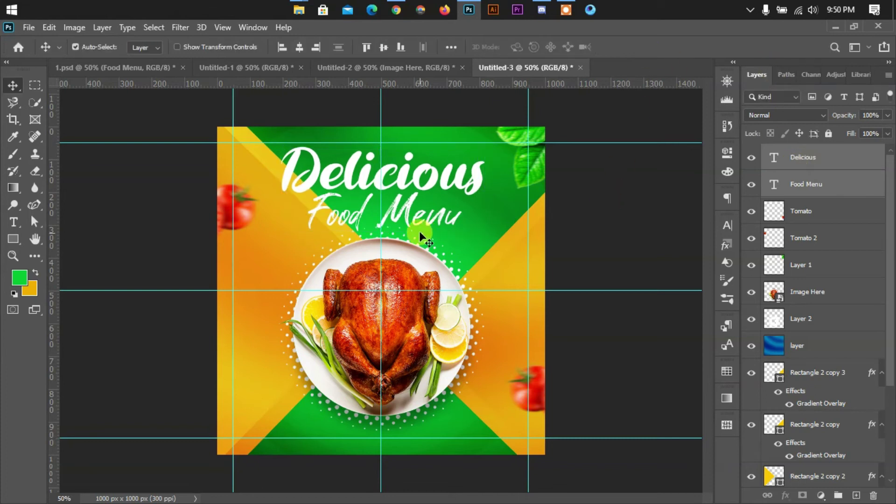
{"action": "left_click", "coordinate": [576, 214]}
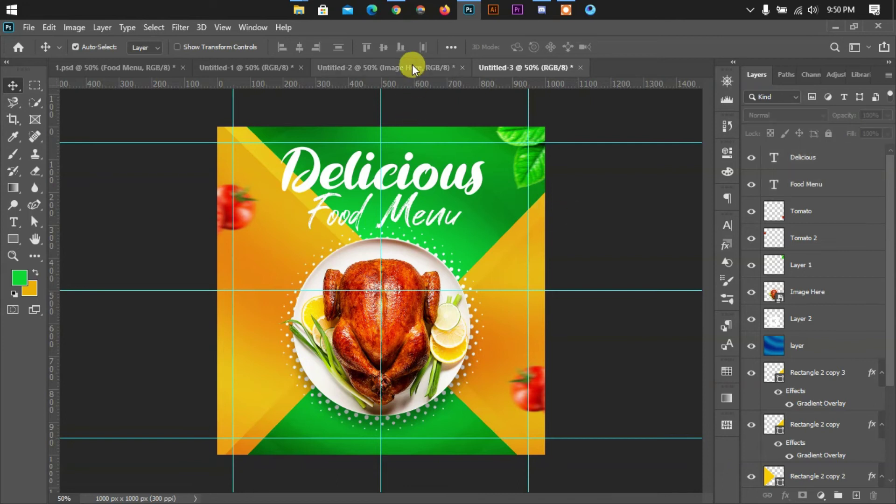
Bring the splash shape from Untitled-1 and place it beside Delicious
{"action": "mouse_move", "coordinate": [379, 206]}
{"action": "left_mouse_down"}
{"action": "mouse_move", "coordinate": [375, 212]}
{"action": "mouse_move", "coordinate": [475, 141]}
{"action": "mouse_move", "coordinate": [489, 152]}
{"action": "left_mouse_up"}
{"action": "left_click", "coordinate": [247, 68]}
{"action": "left_click_drag", "start_coordinate": [548, 164], "coordinate": [551, 169]}
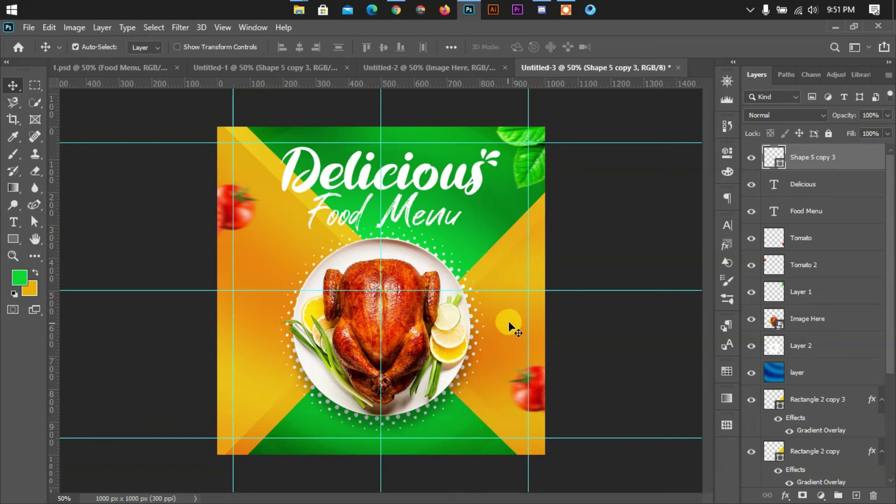
Copy the Order Now and Phone groups from Untitled-1 onto the post's bottom
{"action": "left_click", "coordinate": [450, 68]}
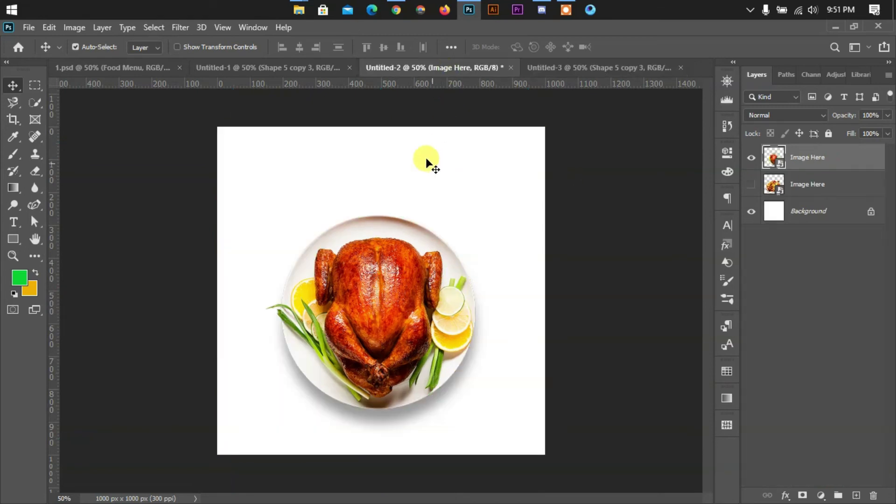
{"action": "left_click", "coordinate": [313, 68]}
{"action": "left_click", "coordinate": [290, 393]}
{"action": "left_click", "coordinate": [784, 321]}
{"action": "left_click", "coordinate": [799, 390], "text": "shift"}
{"action": "mouse_move", "coordinate": [260, 391]}
{"action": "left_mouse_down"}
{"action": "mouse_move", "coordinate": [420, 73]}
{"action": "mouse_move", "coordinate": [502, 75]}
{"action": "mouse_move", "coordinate": [436, 424]}
{"action": "left_mouse_up"}
{"action": "key", "text": "ctrl+t"}
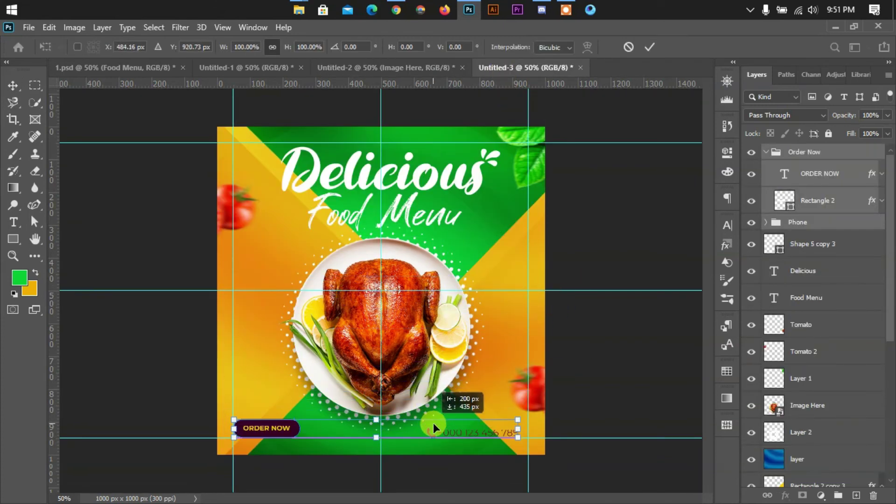
{"action": "type", "text": "484"}
{"action": "key", "text": "Return"}
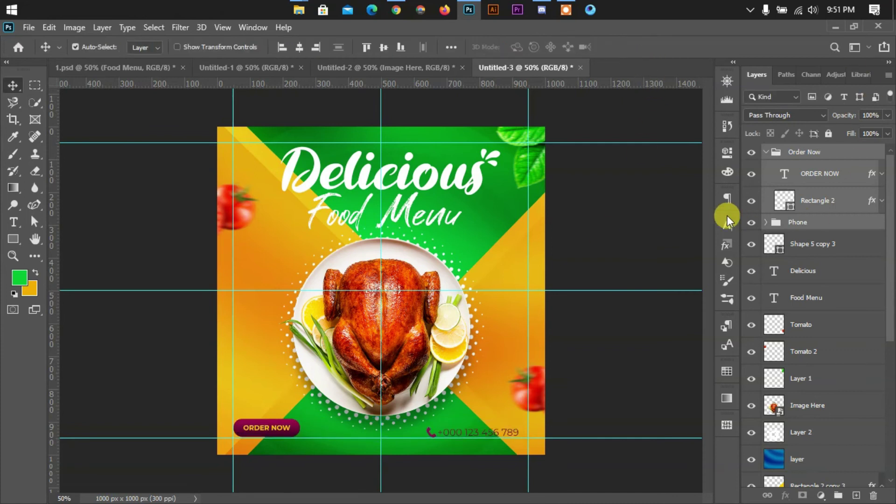
Nudge the phone number right and make its phone icon white
{"action": "left_click", "coordinate": [793, 222]}
{"action": "key", "text": "shift+Right"}
{"action": "key", "text": "shift+Right"}
{"action": "key", "text": "shift+Right"}
{"action": "key", "text": "shift+Right"}
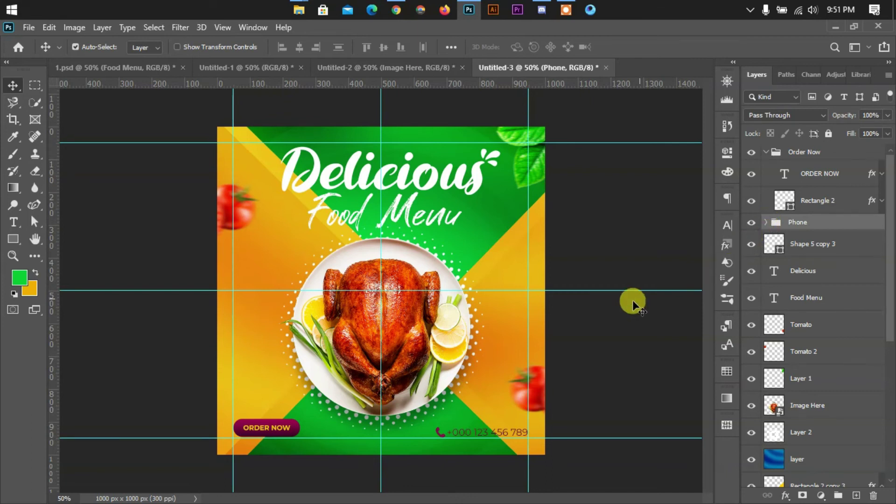
{"action": "left_click", "coordinate": [766, 223]}
{"action": "double_click", "coordinate": [784, 245]}
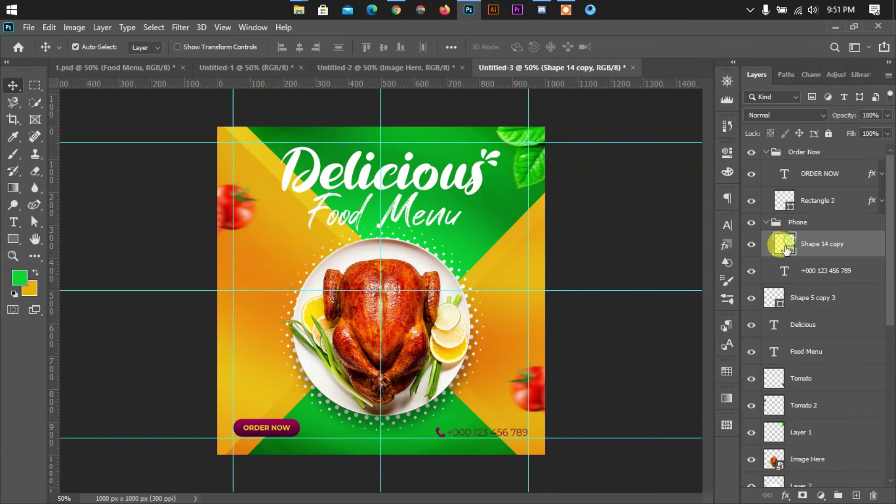
{"action": "left_click_drag", "start_coordinate": [622, 271], "coordinate": [520, 215]}
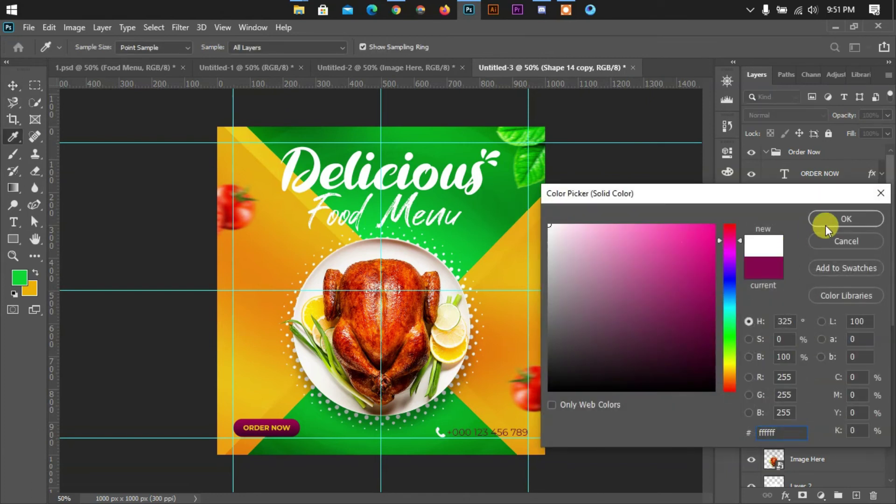
{"action": "left_click", "coordinate": [826, 225]}
Set the phone-number text colour to white
{"action": "left_click", "coordinate": [801, 272]}
{"action": "left_click", "coordinate": [726, 227]}
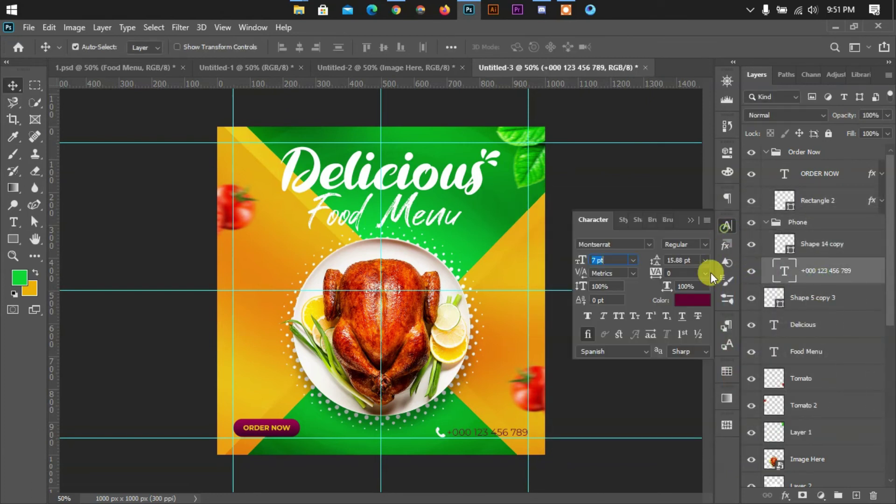
{"action": "left_click", "coordinate": [693, 300]}
{"action": "left_click_drag", "start_coordinate": [626, 303], "coordinate": [528, 205]}
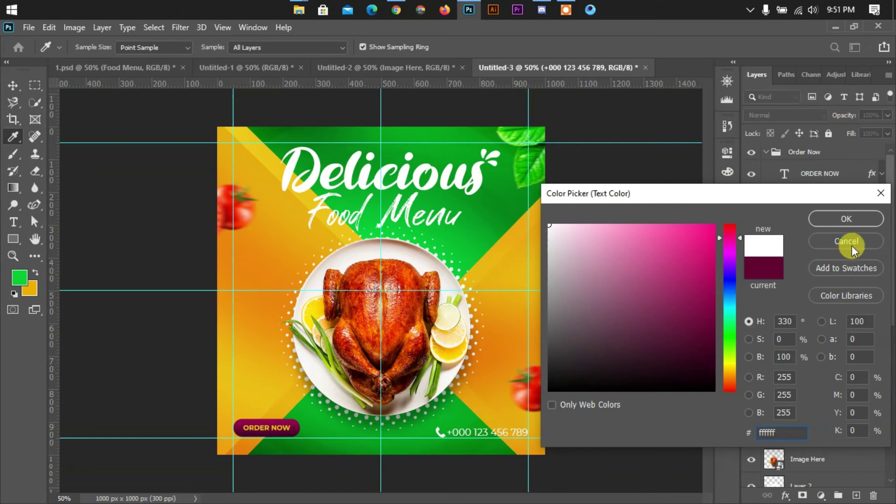
{"action": "left_click", "coordinate": [852, 245]}
Give the ORDER NOW button rectangle a plain white gradient overlay
{"action": "left_click", "coordinate": [766, 223]}
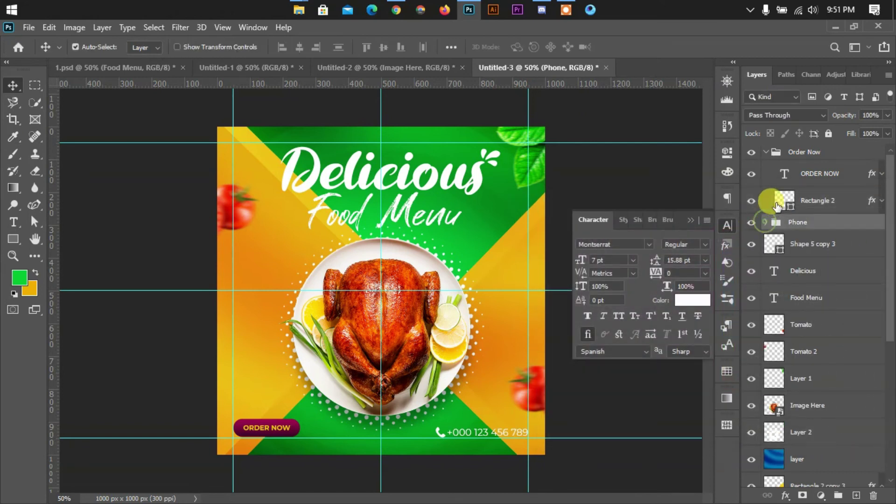
{"action": "double_click", "coordinate": [783, 199]}
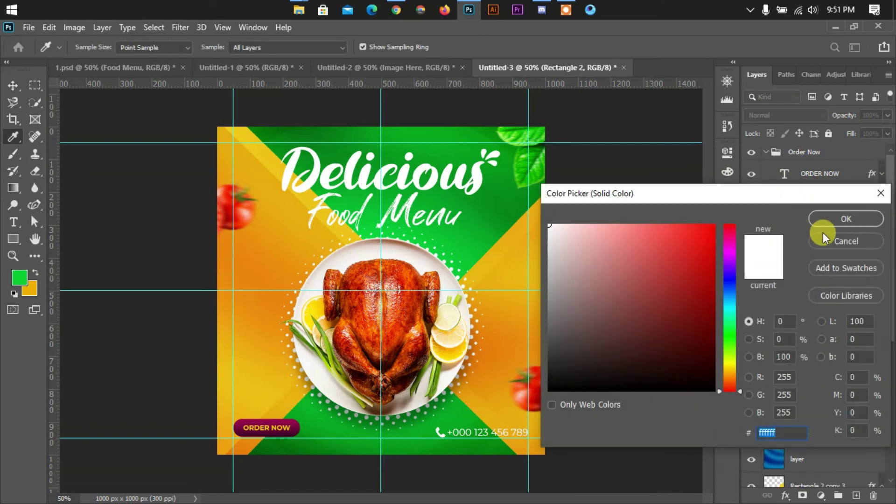
{"action": "left_click", "coordinate": [823, 233]}
{"action": "right_click", "coordinate": [829, 201]}
{"action": "left_click", "coordinate": [612, 256]}
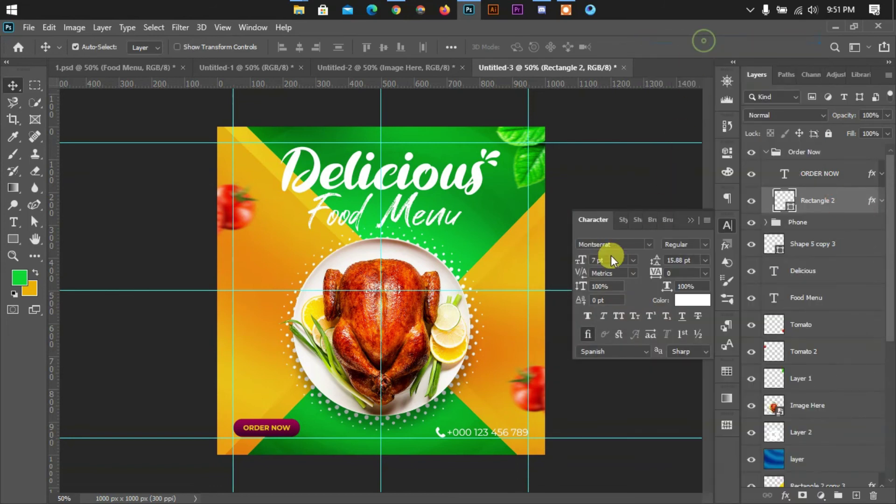
{"action": "left_click_drag", "start_coordinate": [467, 150], "coordinate": [644, 148]}
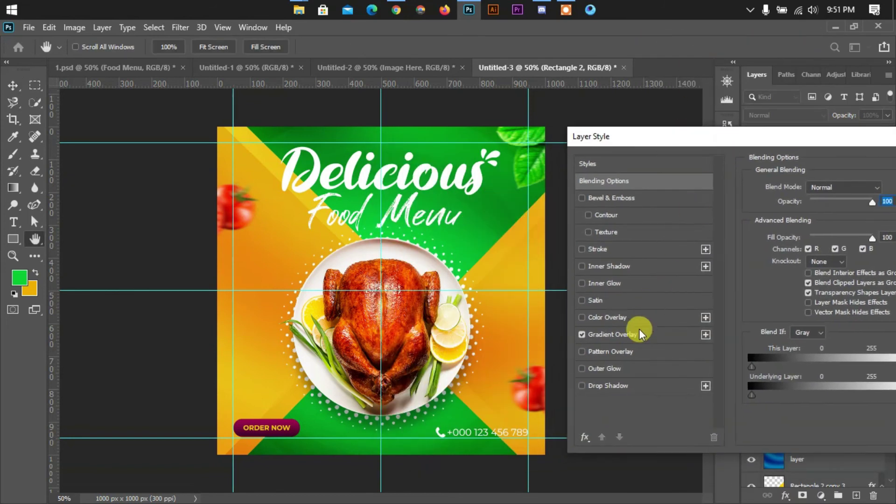
{"action": "left_click", "coordinate": [640, 334]}
{"action": "left_click", "coordinate": [845, 220]}
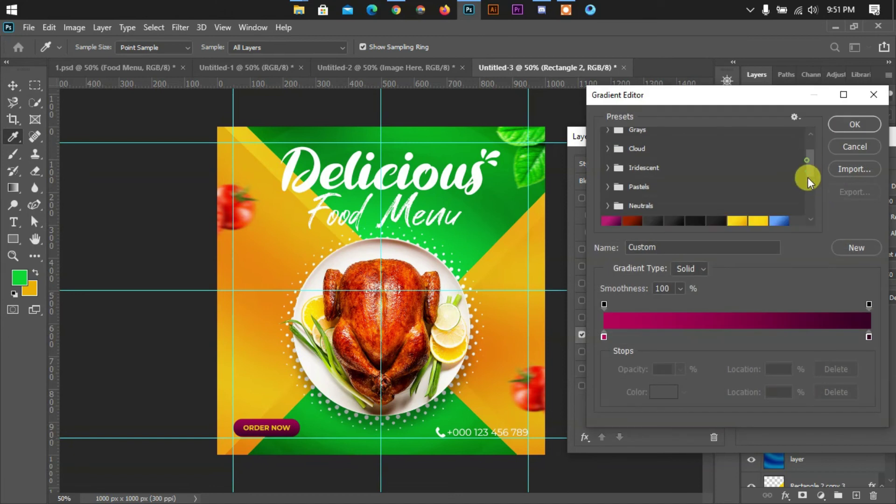
{"action": "scroll", "coordinate": [808, 178], "scroll_direction": "down", "scroll_amount": 2}
{"action": "left_click", "coordinate": [611, 187]}
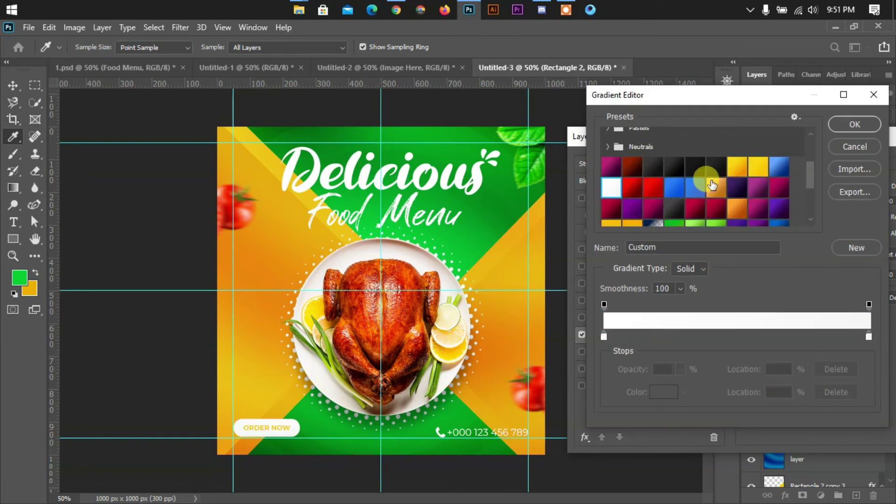
{"action": "left_click", "coordinate": [847, 128]}
{"action": "left_click_drag", "start_coordinate": [839, 136], "coordinate": [703, 156]}
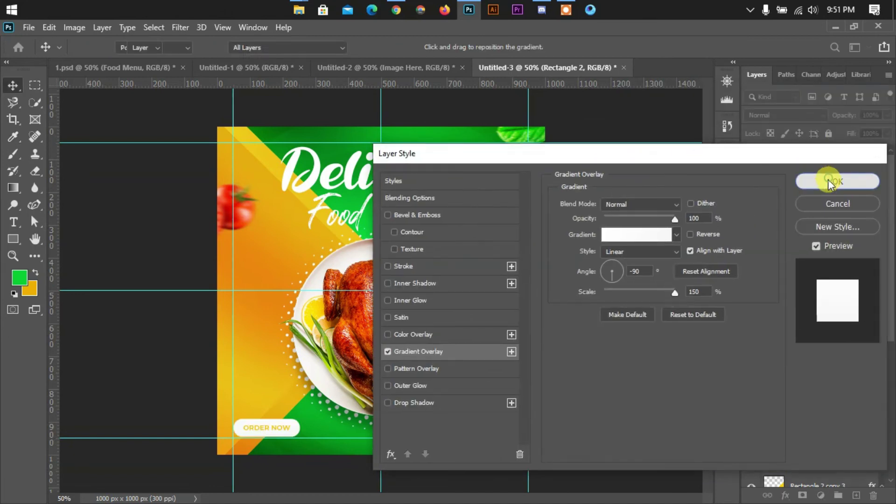
{"action": "left_click", "coordinate": [830, 182]}
Recolour the ORDER NOW label green (#02961c), sampled from the background
{"action": "left_click", "coordinate": [789, 175]}
{"action": "left_click", "coordinate": [688, 298]}
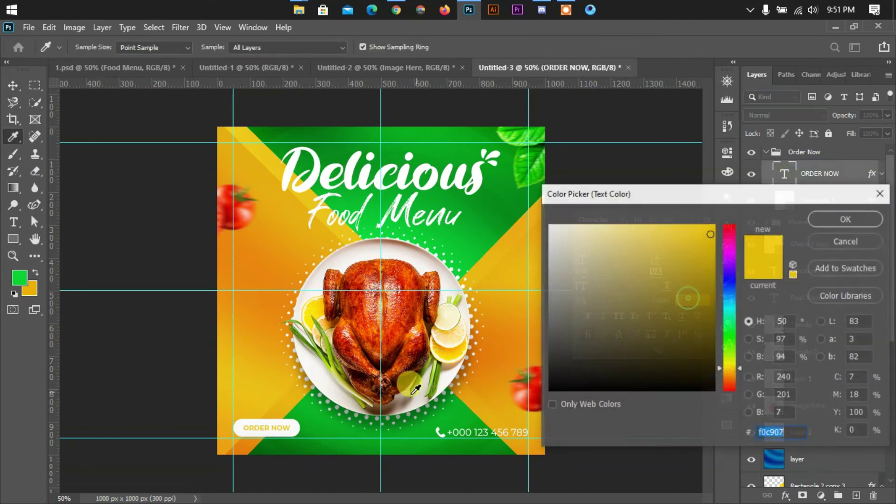
{"action": "left_click", "coordinate": [344, 428]}
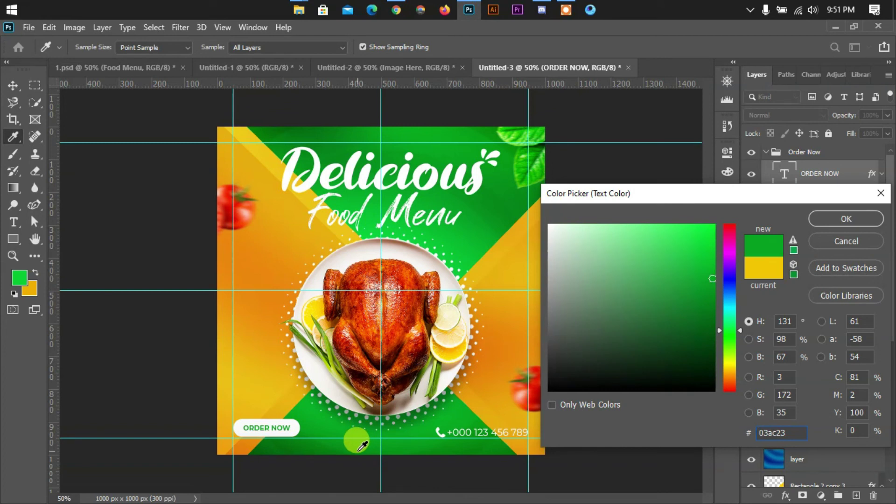
{"action": "left_click_drag", "start_coordinate": [359, 450], "coordinate": [317, 430]}
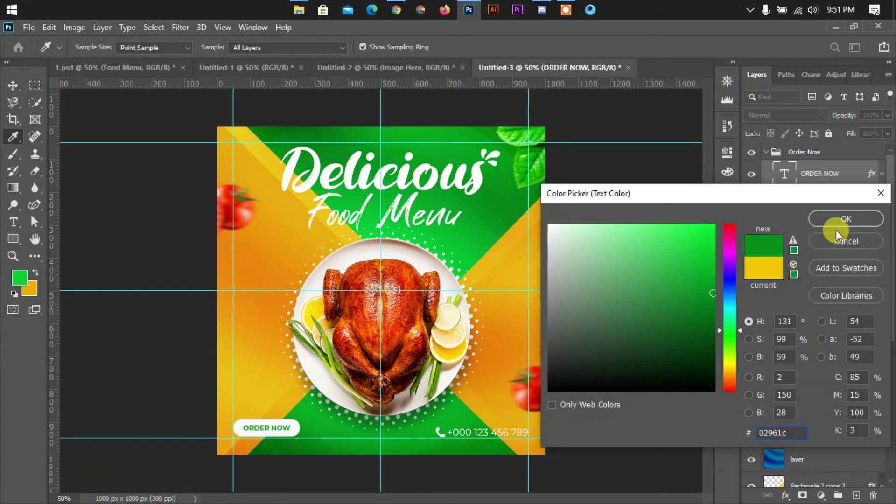
{"action": "left_click", "coordinate": [859, 216]}
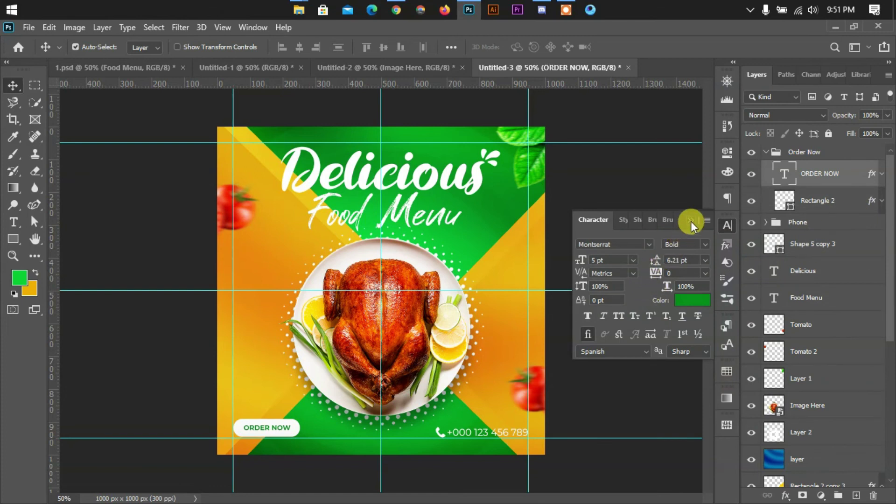
{"action": "left_click", "coordinate": [691, 221]}
{"action": "left_click", "coordinate": [619, 338]}
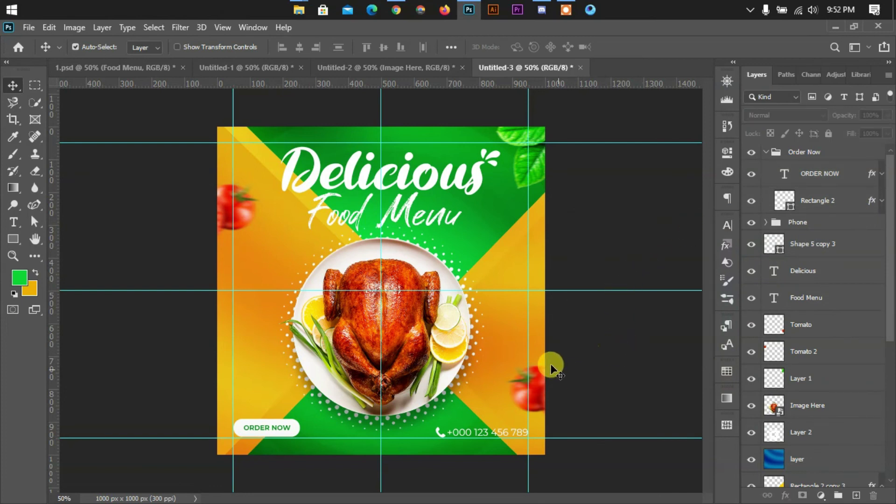
Drag the SAVE 50% badge group from Untitled-1 to the plate's upper right
{"action": "left_click", "coordinate": [424, 71]}
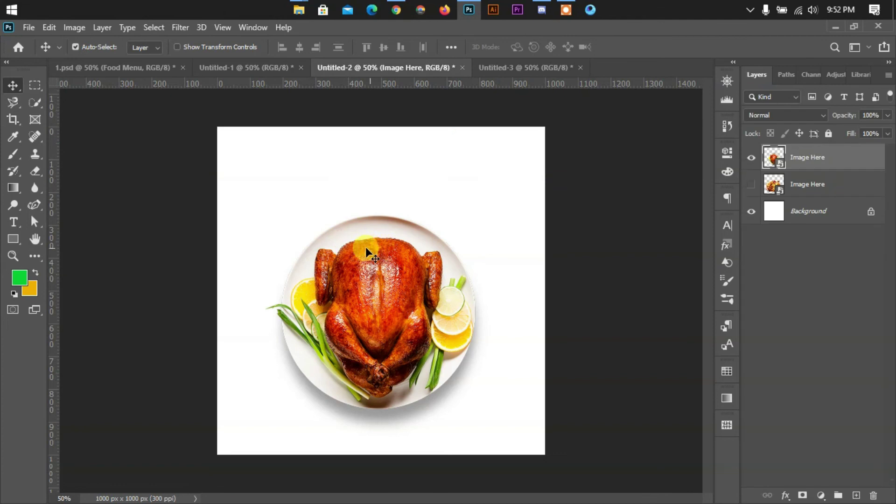
{"action": "left_click", "coordinate": [271, 69]}
{"action": "left_click", "coordinate": [450, 257]}
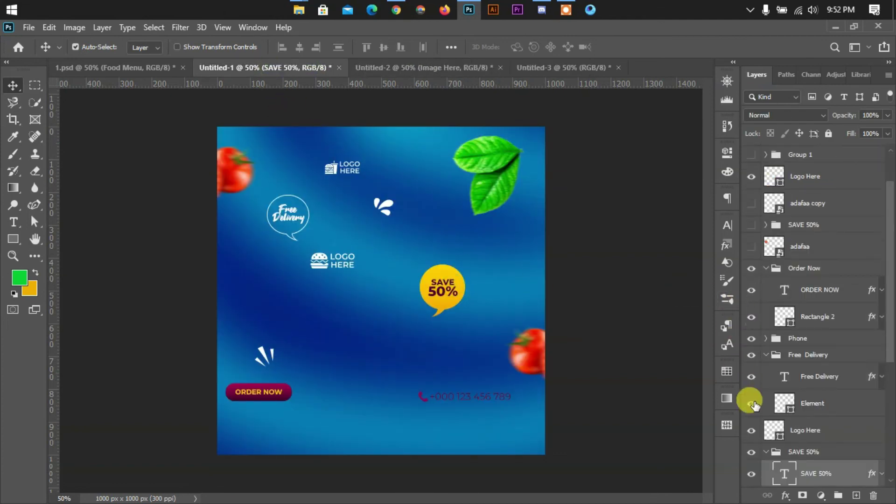
{"action": "left_click", "coordinate": [793, 452]}
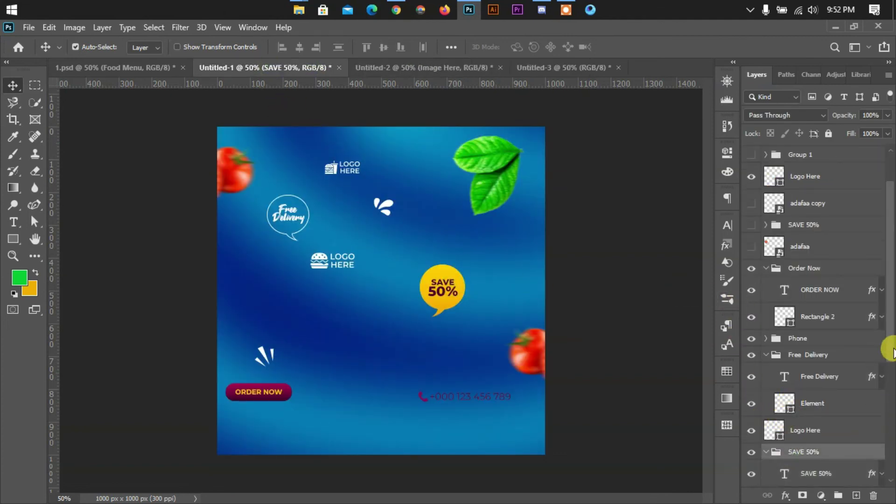
{"action": "left_click_drag", "start_coordinate": [891, 348], "coordinate": [892, 407]}
{"action": "left_click", "coordinate": [776, 397], "text": "shift"}
{"action": "mouse_move", "coordinate": [443, 282]}
{"action": "left_mouse_down"}
{"action": "mouse_move", "coordinate": [438, 73]}
{"action": "mouse_move", "coordinate": [491, 228]}
{"action": "mouse_move", "coordinate": [483, 252]}
{"action": "left_mouse_up"}
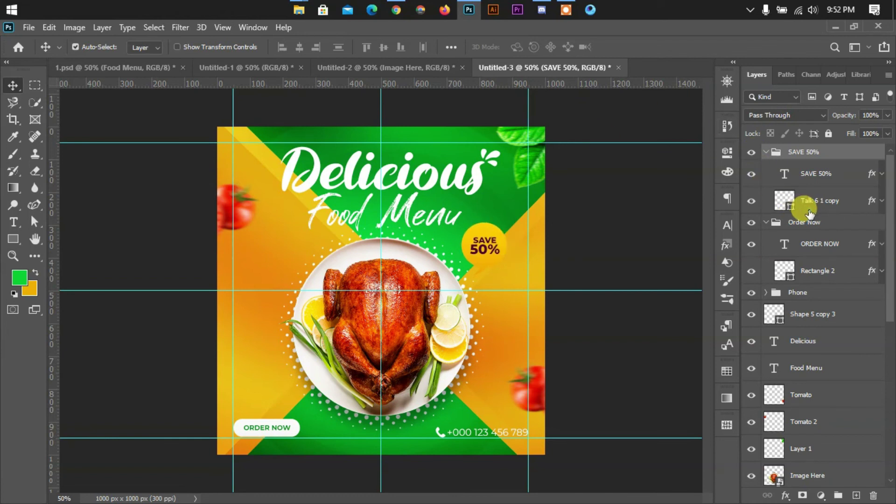
{"action": "right_click", "coordinate": [810, 212]}
Give the SAVE 50% bubble a plain white gradient overlay
{"action": "left_click", "coordinate": [683, 38]}
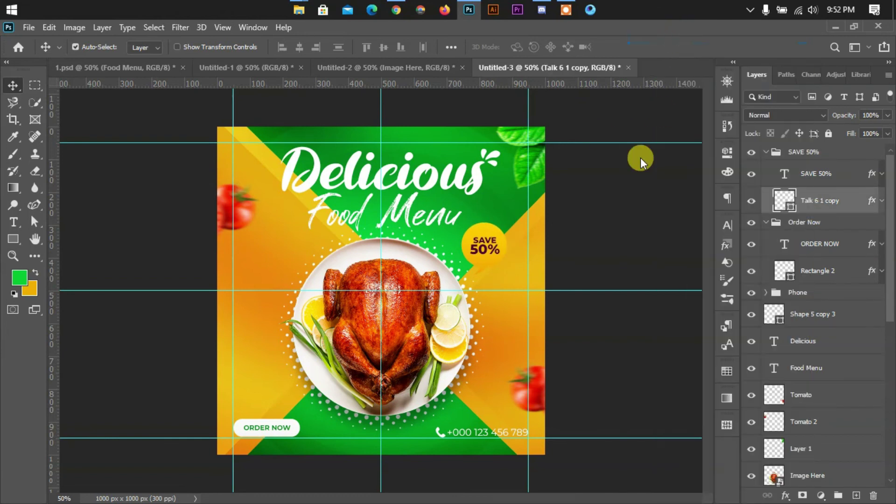
{"action": "left_click", "coordinate": [398, 355]}
{"action": "left_click_drag", "start_coordinate": [604, 154], "coordinate": [814, 154]}
{"action": "left_click", "coordinate": [847, 250]}
{"action": "left_click", "coordinate": [848, 232]}
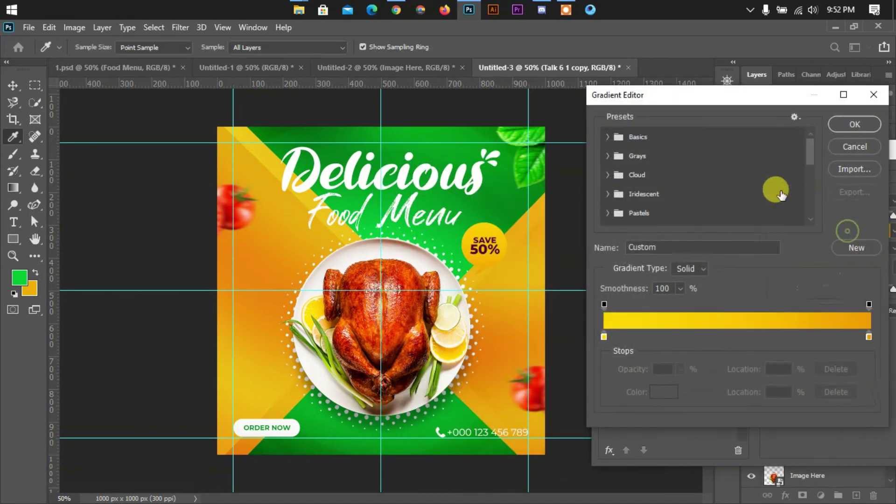
{"action": "scroll", "coordinate": [810, 165], "scroll_direction": "down", "scroll_amount": 3}
{"action": "left_click", "coordinate": [611, 176]}
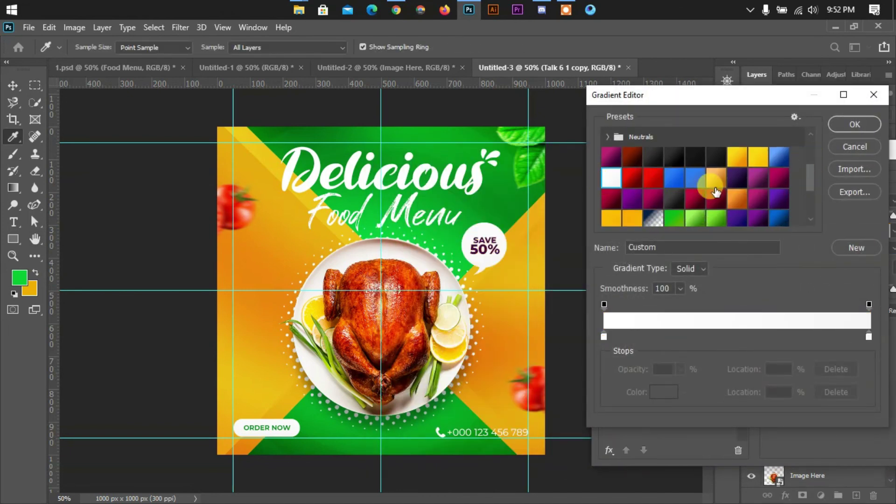
{"action": "left_click", "coordinate": [849, 124]}
{"action": "left_click_drag", "start_coordinate": [680, 147], "coordinate": [530, 146]}
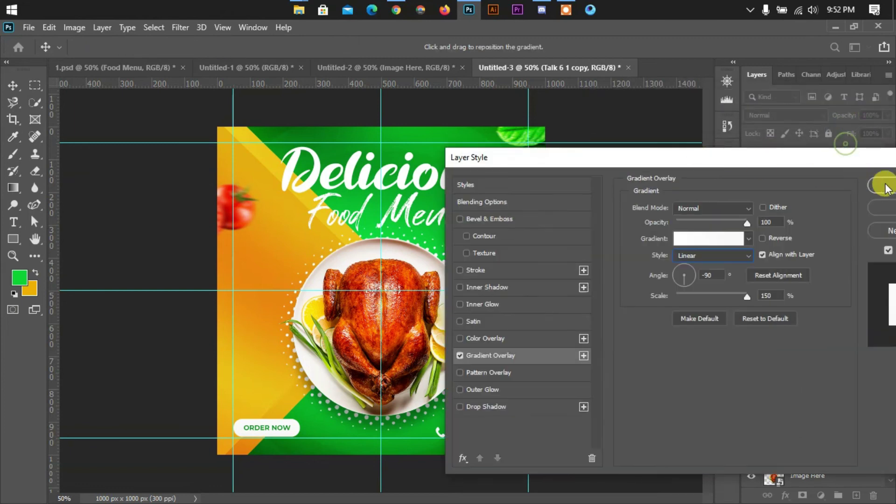
{"action": "left_click", "coordinate": [880, 184]}
Colour the SAVE 50% text with the background green and bring up the chicken document
{"action": "left_click", "coordinate": [806, 182]}
{"action": "left_click", "coordinate": [728, 226]}
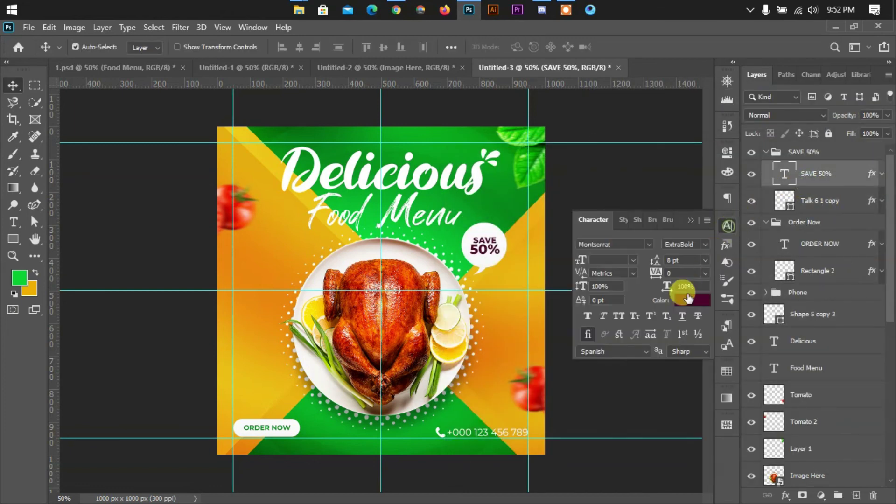
{"action": "left_click", "coordinate": [687, 302]}
{"action": "left_click", "coordinate": [507, 214]}
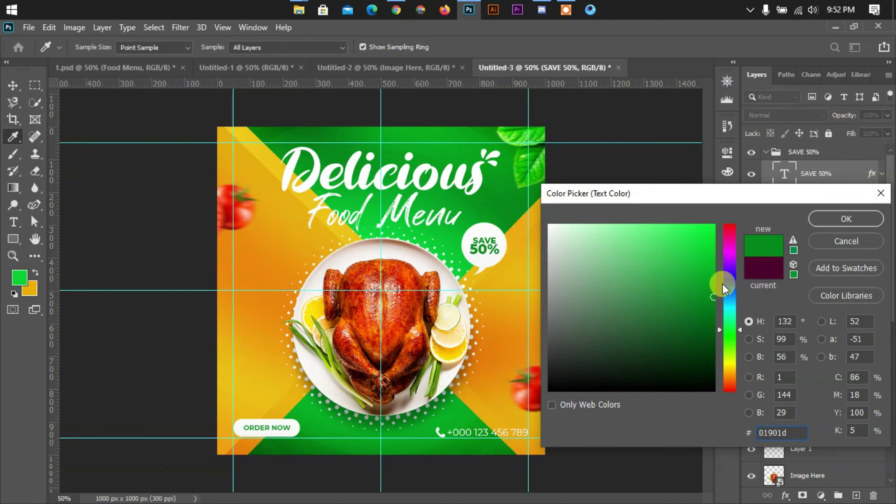
{"action": "left_click", "coordinate": [835, 214]}
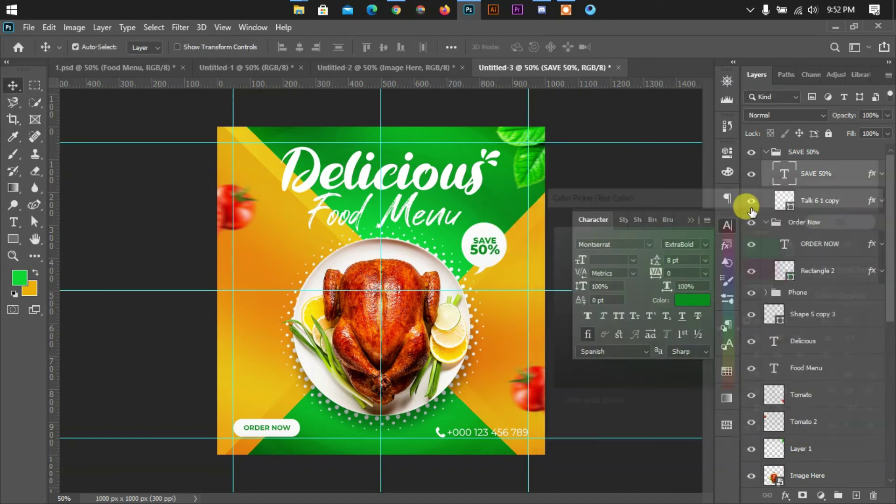
{"action": "left_click", "coordinate": [687, 222]}
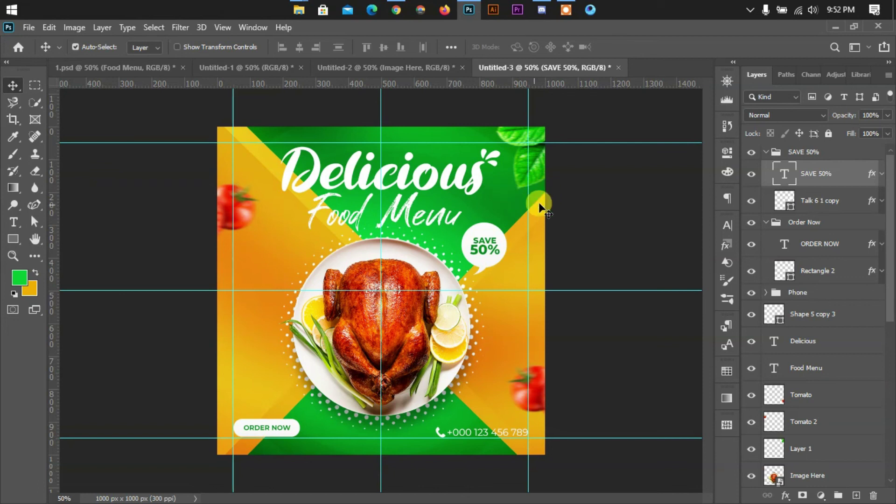
{"action": "left_click", "coordinate": [765, 152]}
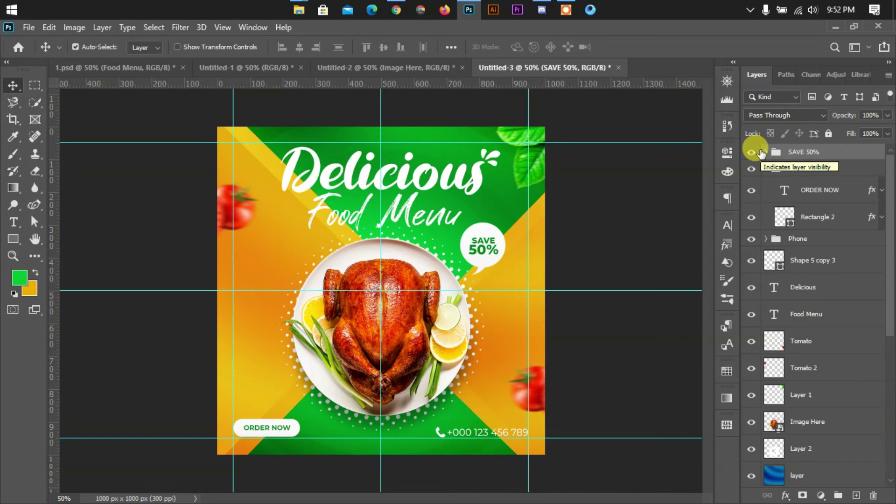
{"action": "left_click", "coordinate": [362, 67]}
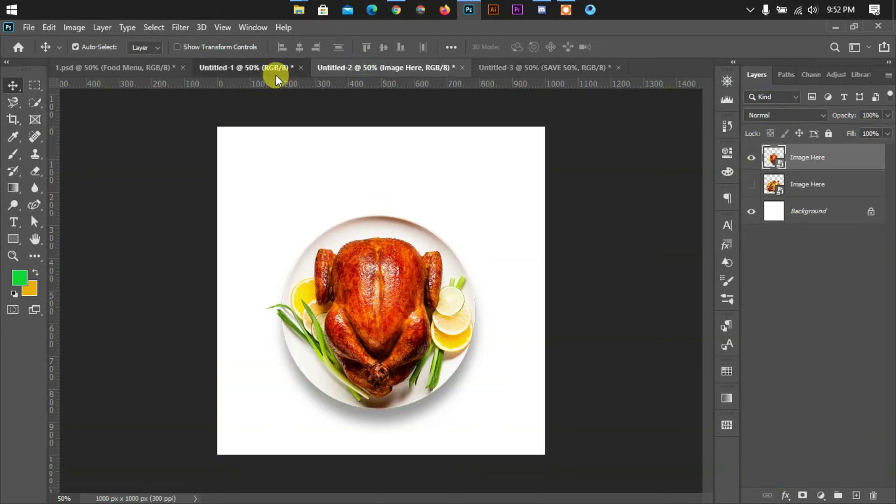
Bring the LOGO HERE mark from Untitled-1 into the food menu's top-left corner
{"action": "left_click", "coordinate": [276, 69]}
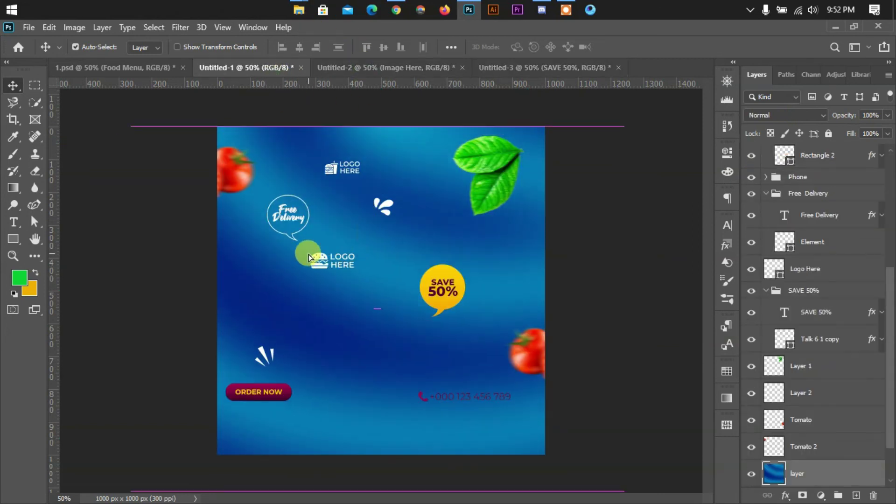
{"action": "left_click", "coordinate": [320, 259]}
{"action": "mouse_move", "coordinate": [357, 229]}
{"action": "left_mouse_down"}
{"action": "mouse_move", "coordinate": [279, 158]}
{"action": "mouse_move", "coordinate": [255, 155]}
{"action": "left_mouse_up"}
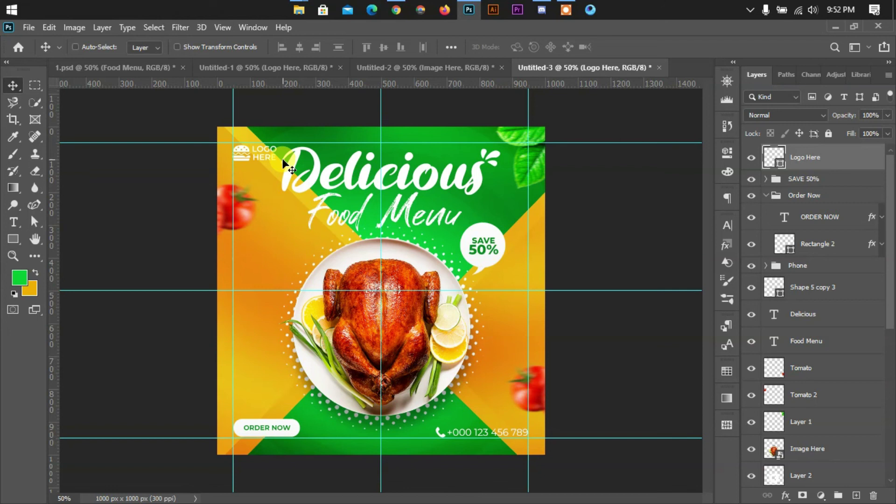
{"action": "left_click", "coordinate": [13, 256]}
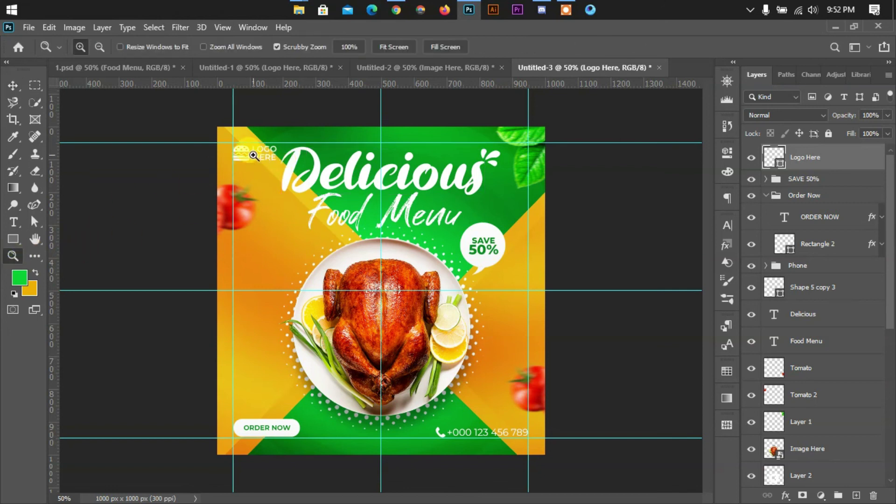
{"action": "left_click", "coordinate": [253, 155]}
{"action": "left_click", "coordinate": [12, 84]}
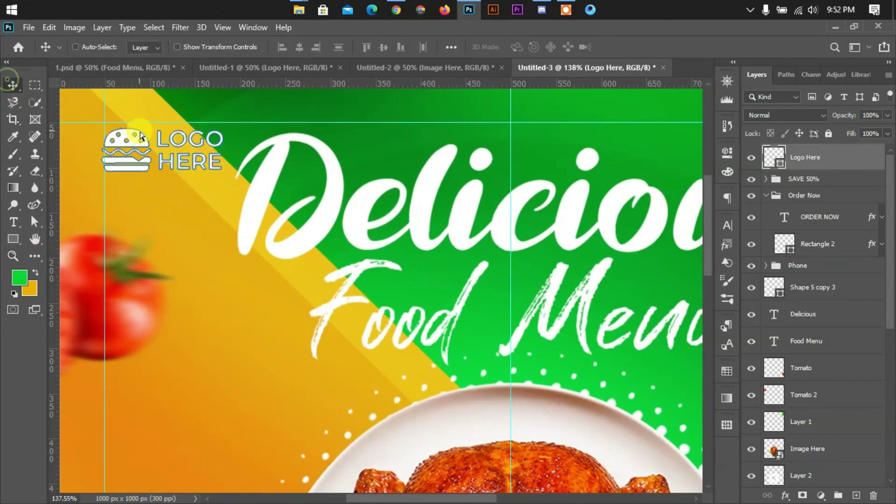
Scale the logo down to about 96 px wide and zoom out to the full design
{"action": "key", "text": "ctrl+t"}
{"action": "mouse_move", "coordinate": [222, 131]}
{"action": "left_mouse_down"}
{"action": "mouse_move", "coordinate": [209, 141]}
{"action": "mouse_move", "coordinate": [165, 142]}
{"action": "mouse_move", "coordinate": [180, 127]}
{"action": "mouse_move", "coordinate": [164, 135]}
{"action": "left_mouse_up"}
{"action": "left_click", "coordinate": [626, 47]}
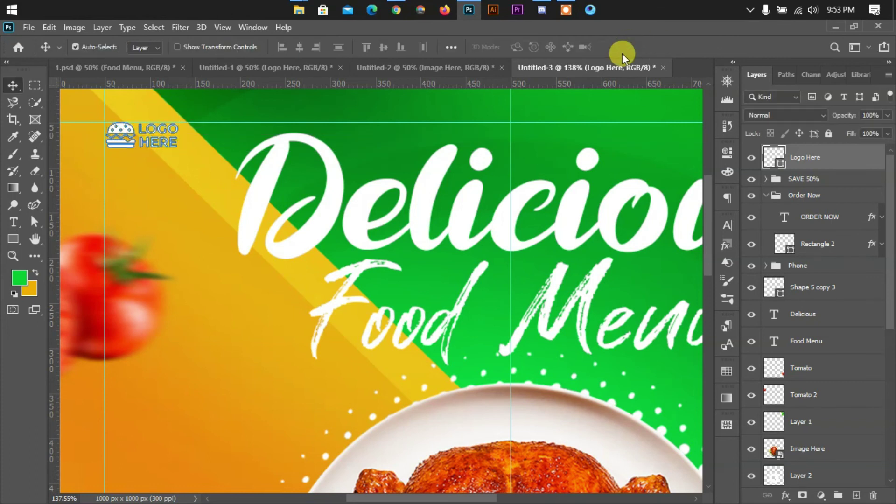
{"action": "left_click", "coordinate": [13, 256]}
{"action": "mouse_move", "coordinate": [100, 286]}
{"action": "left_mouse_down"}
{"action": "mouse_move", "coordinate": [348, 341]}
{"action": "mouse_move", "coordinate": [443, 444]}
{"action": "left_mouse_up"}
{"action": "left_click", "coordinate": [12, 85]}
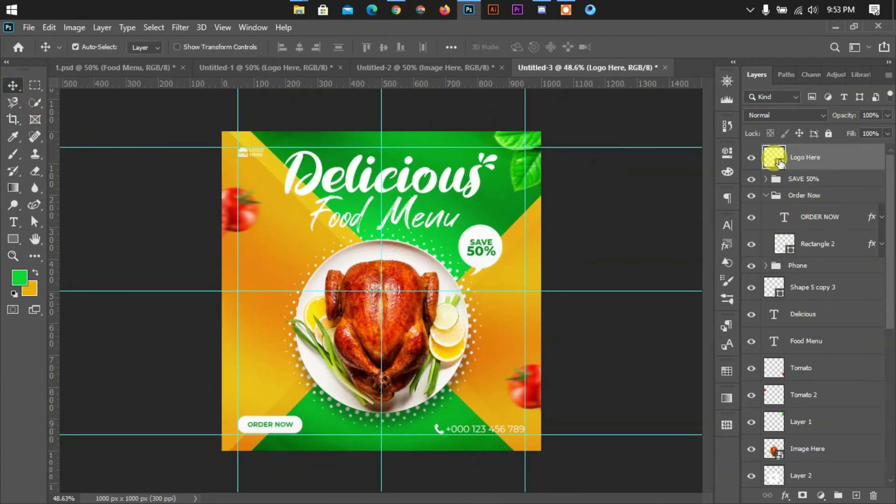
{"action": "double_click", "coordinate": [775, 157]}
{"action": "left_click", "coordinate": [466, 146]}
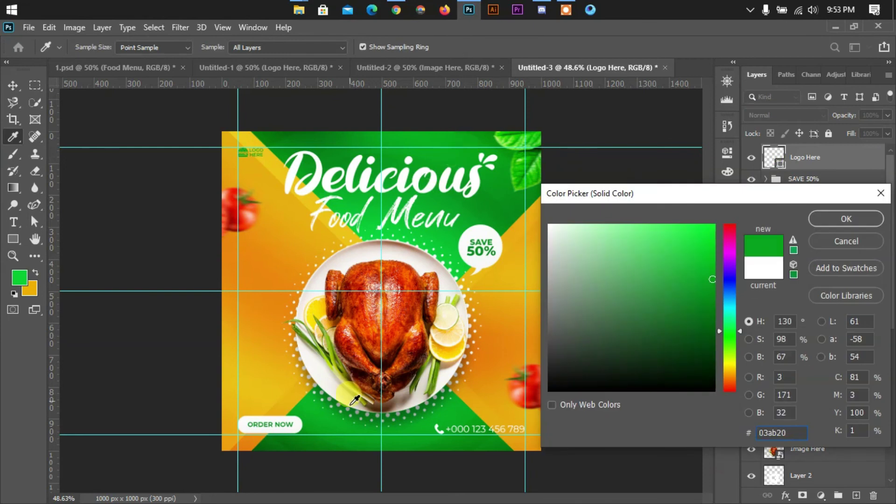
{"action": "mouse_move", "coordinate": [553, 362]}
{"action": "left_mouse_down"}
{"action": "mouse_move", "coordinate": [535, 374]}
{"action": "mouse_move", "coordinate": [524, 197]}
{"action": "left_mouse_up"}
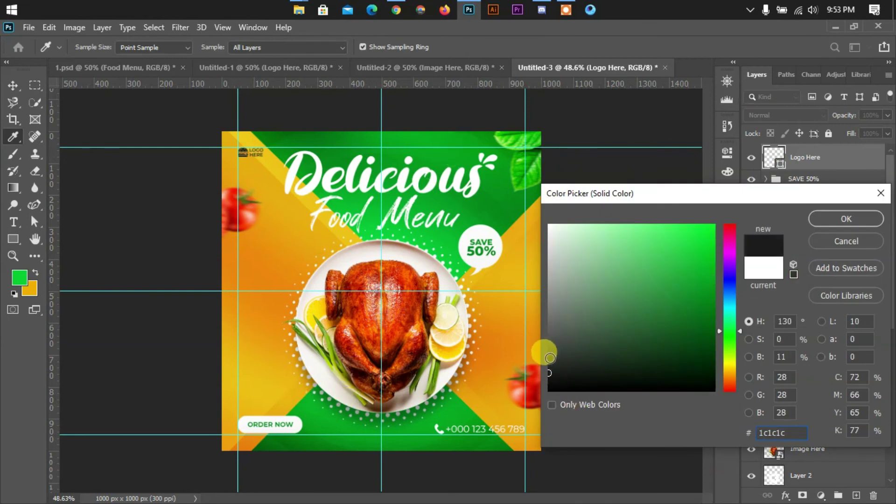
{"action": "left_click", "coordinate": [806, 226]}
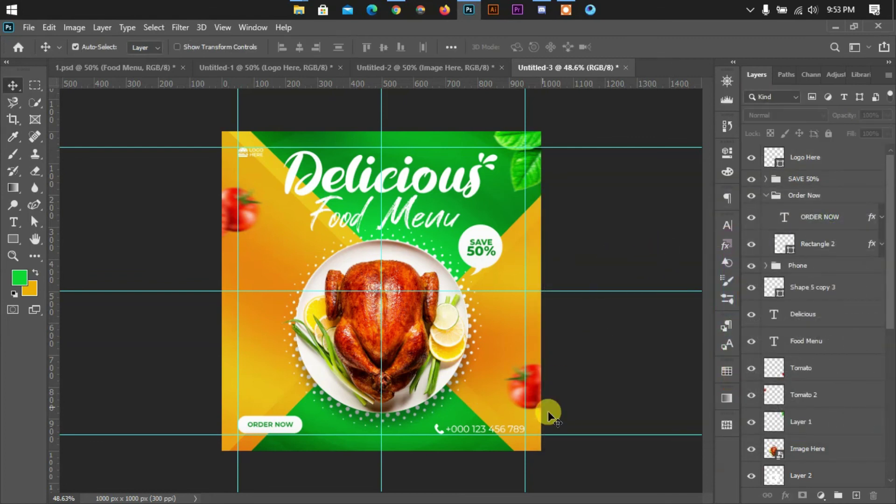
{"action": "left_click", "coordinate": [12, 256]}
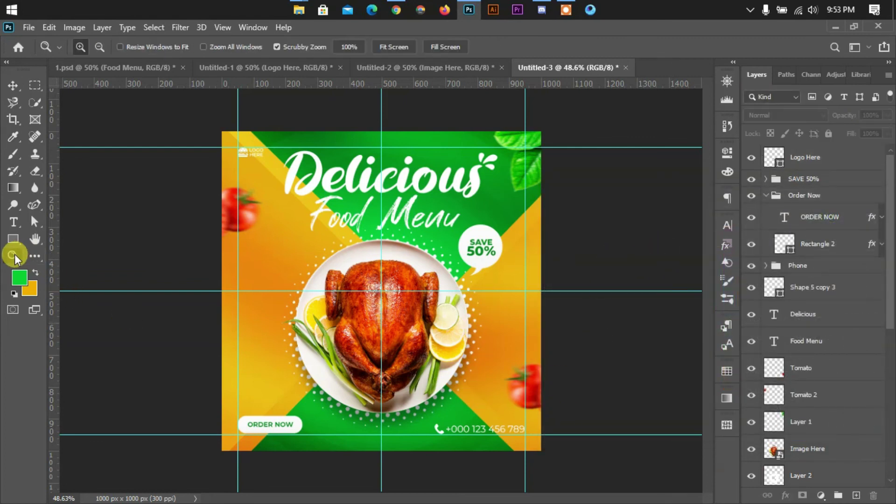
{"action": "left_click", "coordinate": [346, 374]}
{"action": "left_click", "coordinate": [13, 86]}
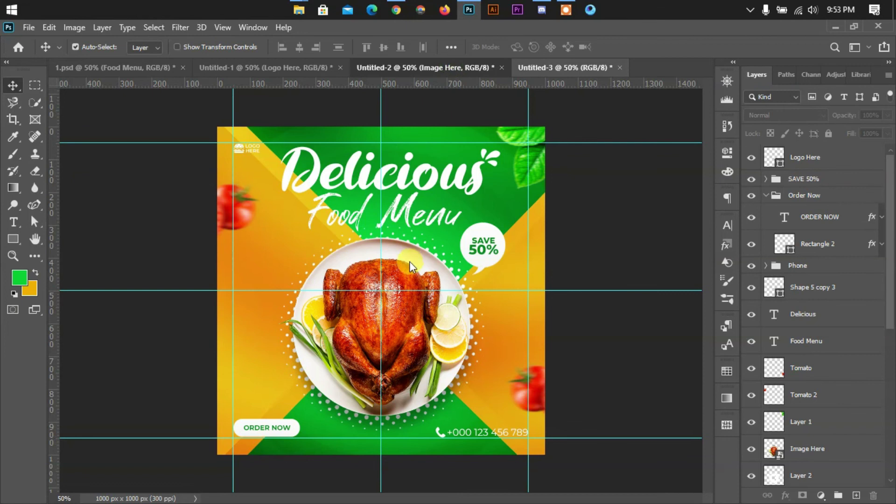
Copy the Free Delivery group and its bubble shape from Untitled-1 to the plate's left
{"action": "left_click", "coordinate": [304, 69]}
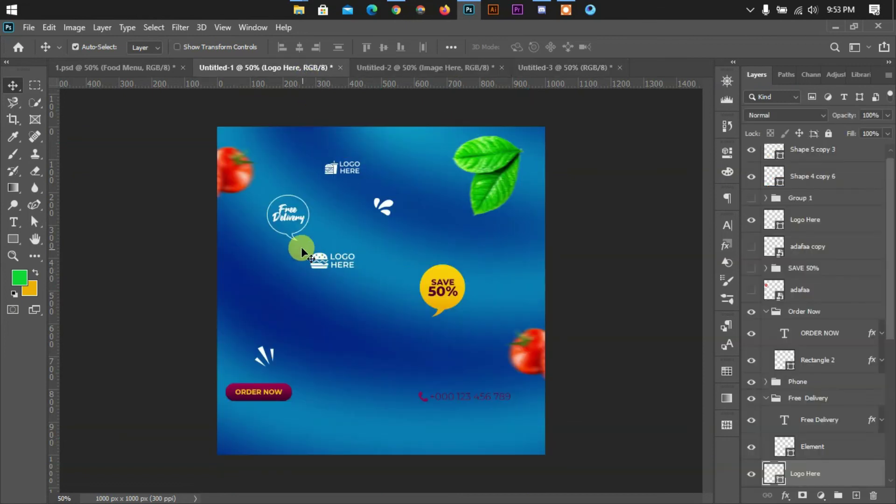
{"action": "left_click", "coordinate": [285, 217]}
{"action": "left_click", "coordinate": [804, 400]}
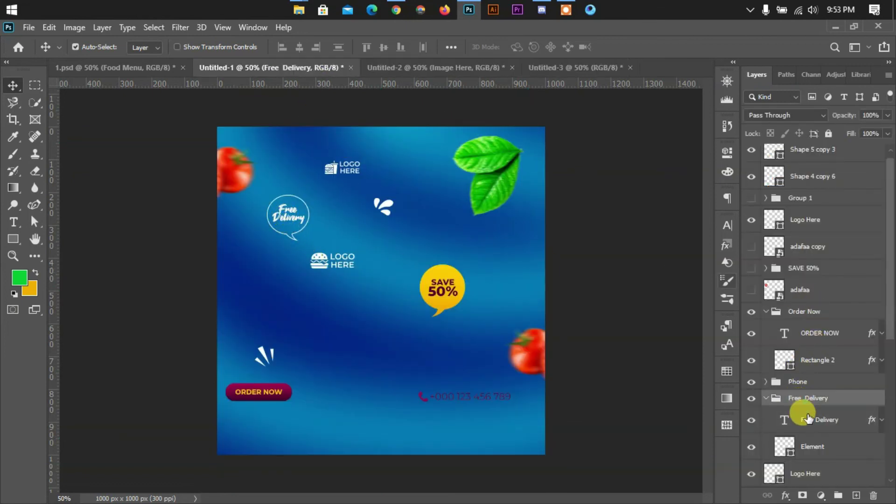
{"action": "left_click", "coordinate": [813, 447], "text": "shift"}
{"action": "mouse_move", "coordinate": [289, 218]}
{"action": "left_mouse_down"}
{"action": "mouse_move", "coordinate": [519, 63]}
{"action": "mouse_move", "coordinate": [455, 147]}
{"action": "left_mouse_up"}
{"action": "left_click_drag", "start_coordinate": [278, 253], "coordinate": [279, 257]}
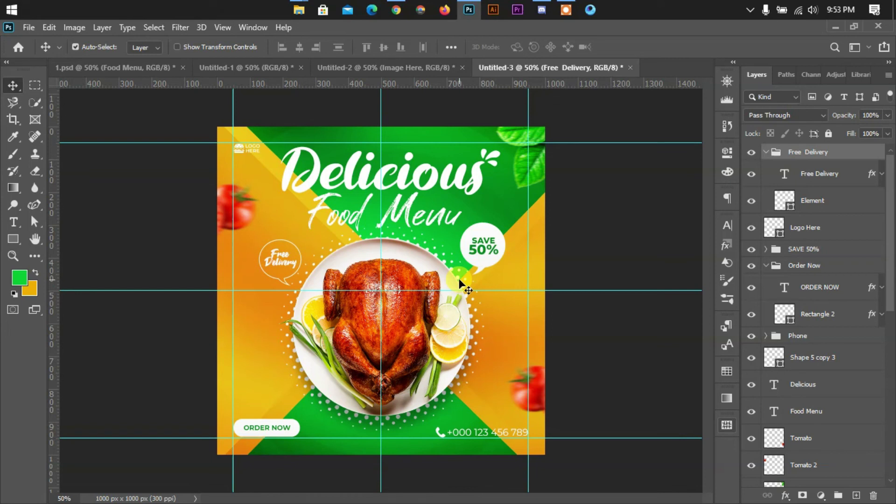
{"action": "left_click", "coordinate": [642, 233]}
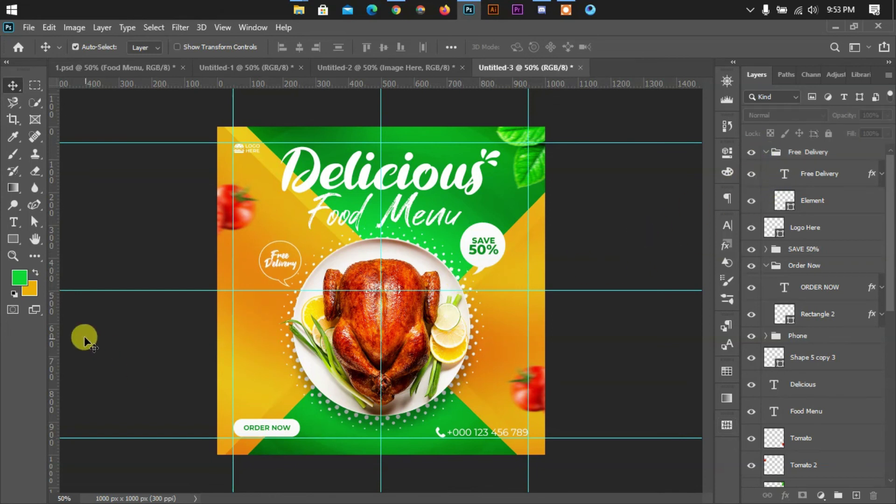